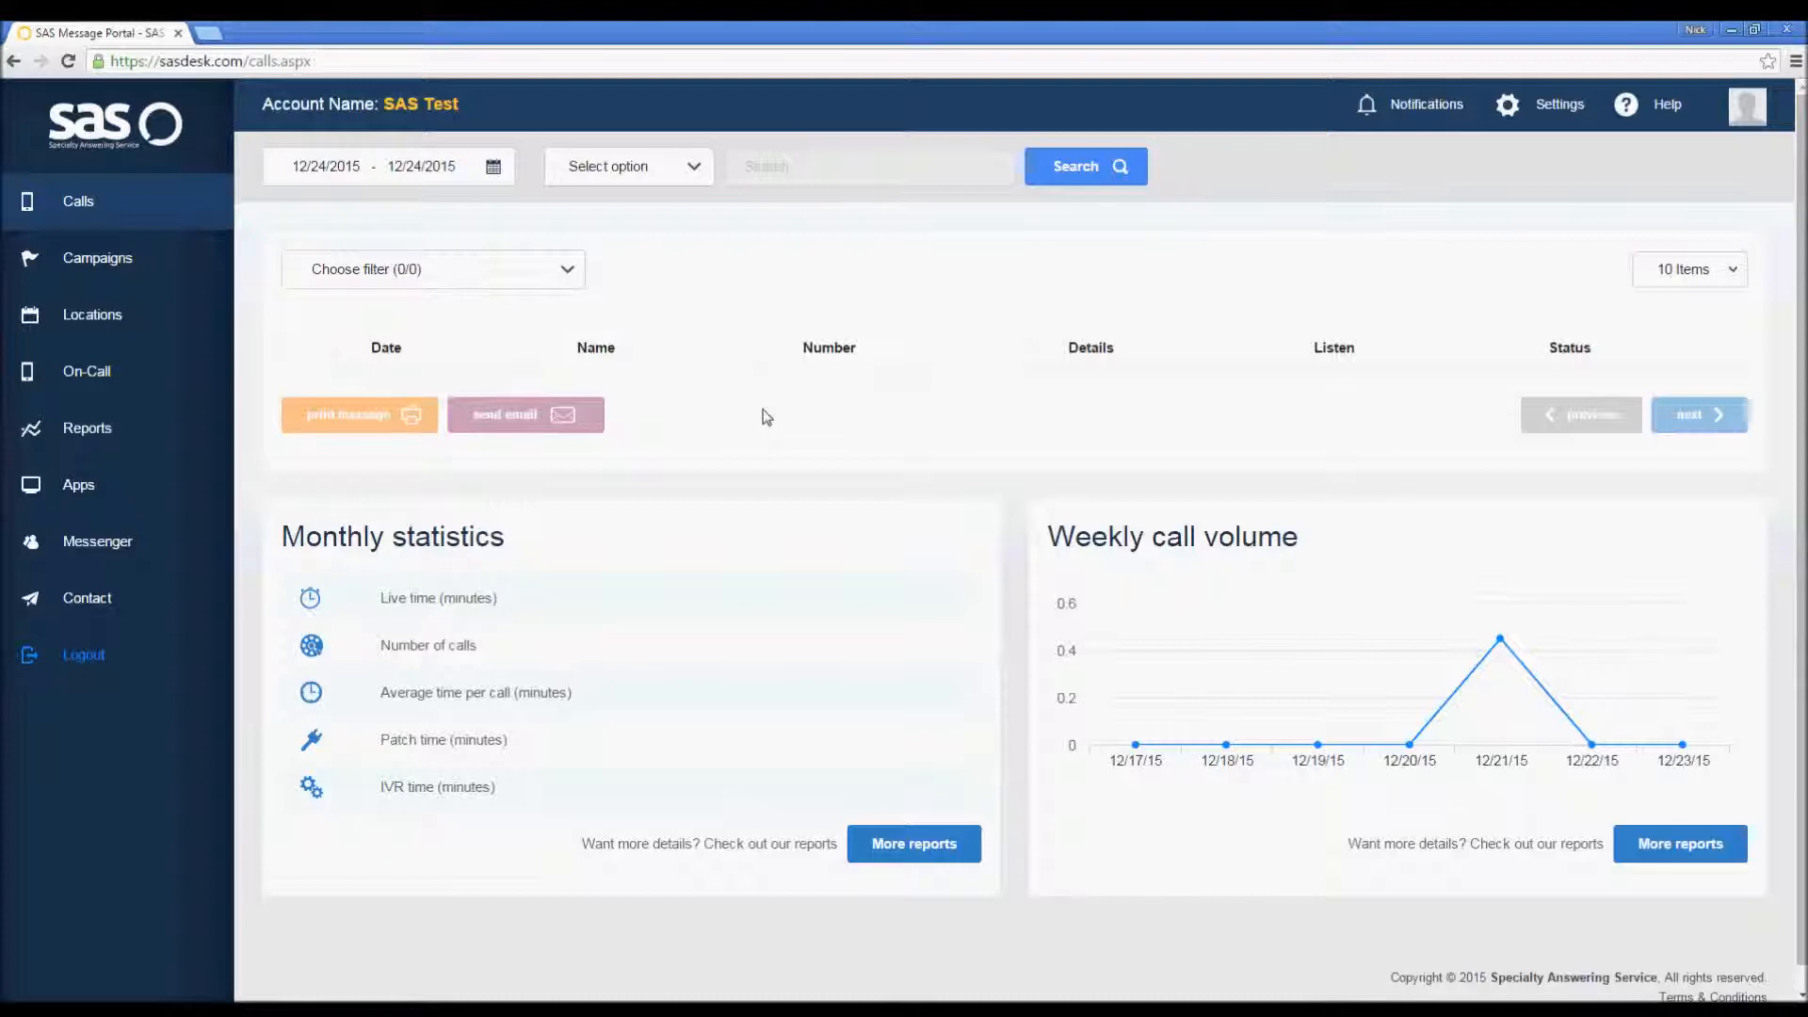
Step: Open the script editor for SAS Example Campaign and expand the Calling For Pricing branch
{"action": "left_click", "coordinate": [164, 279]}
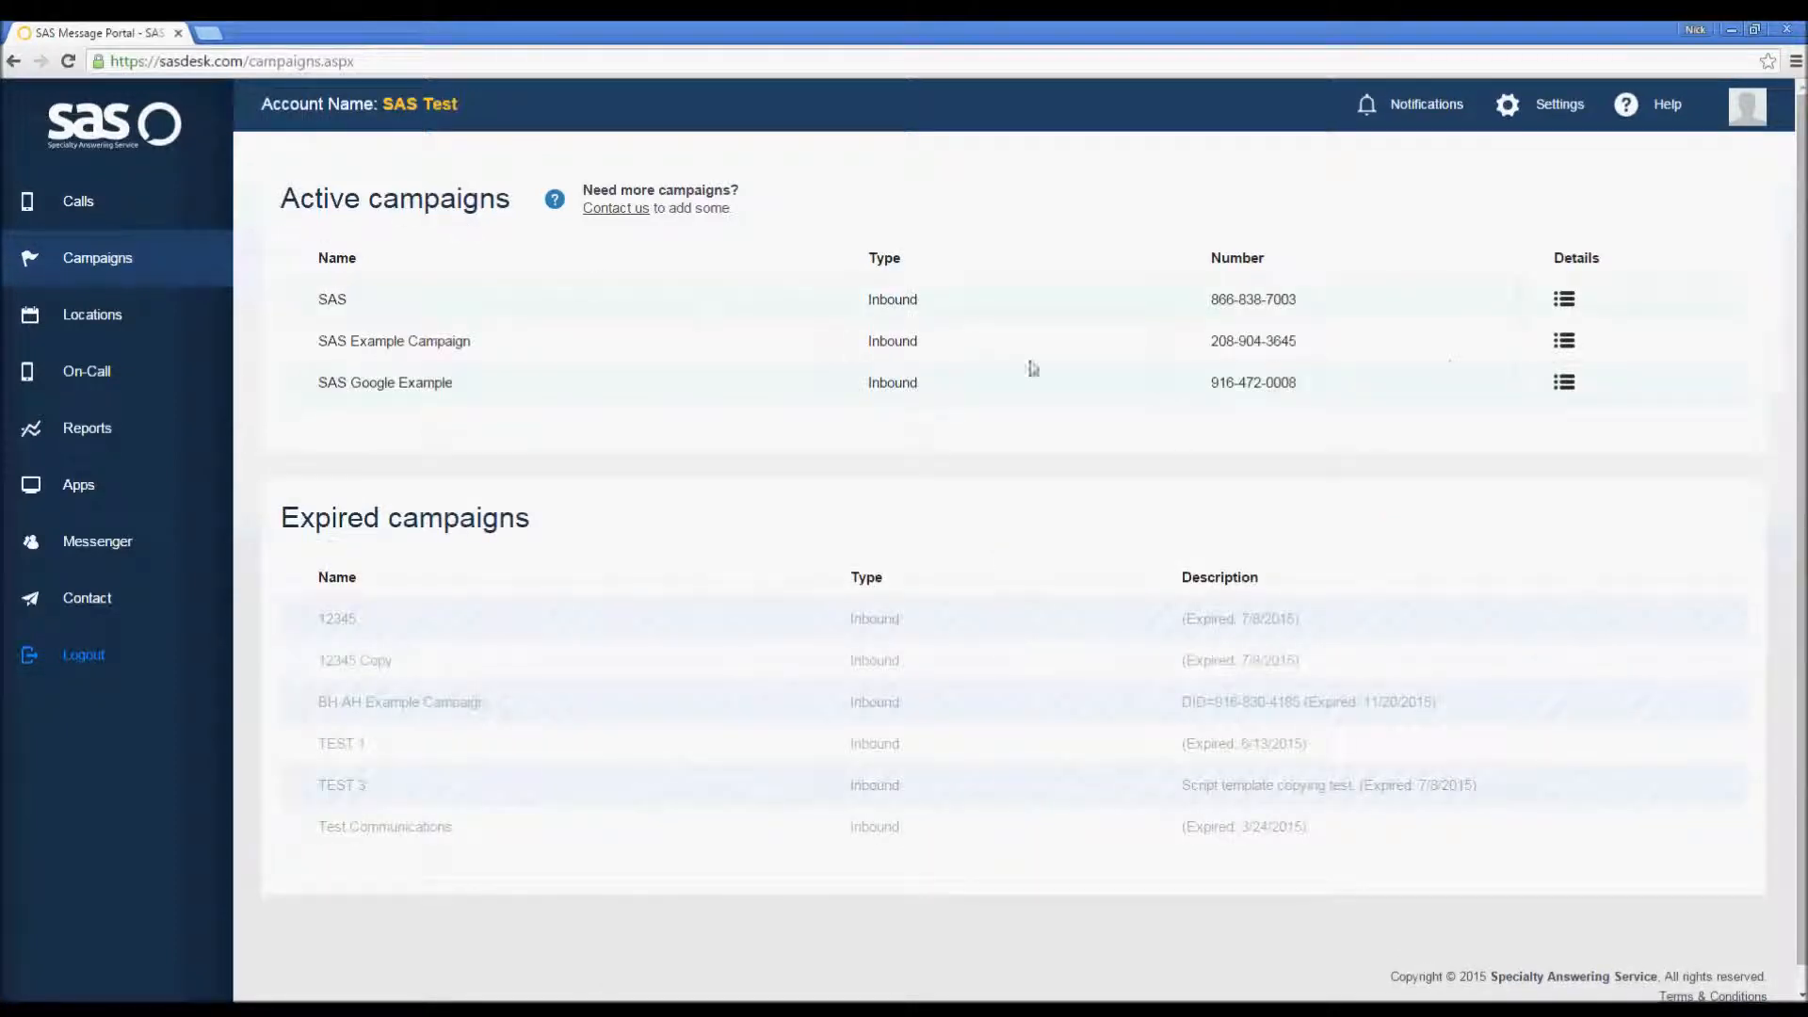
{"action": "left_click", "coordinate": [1565, 341]}
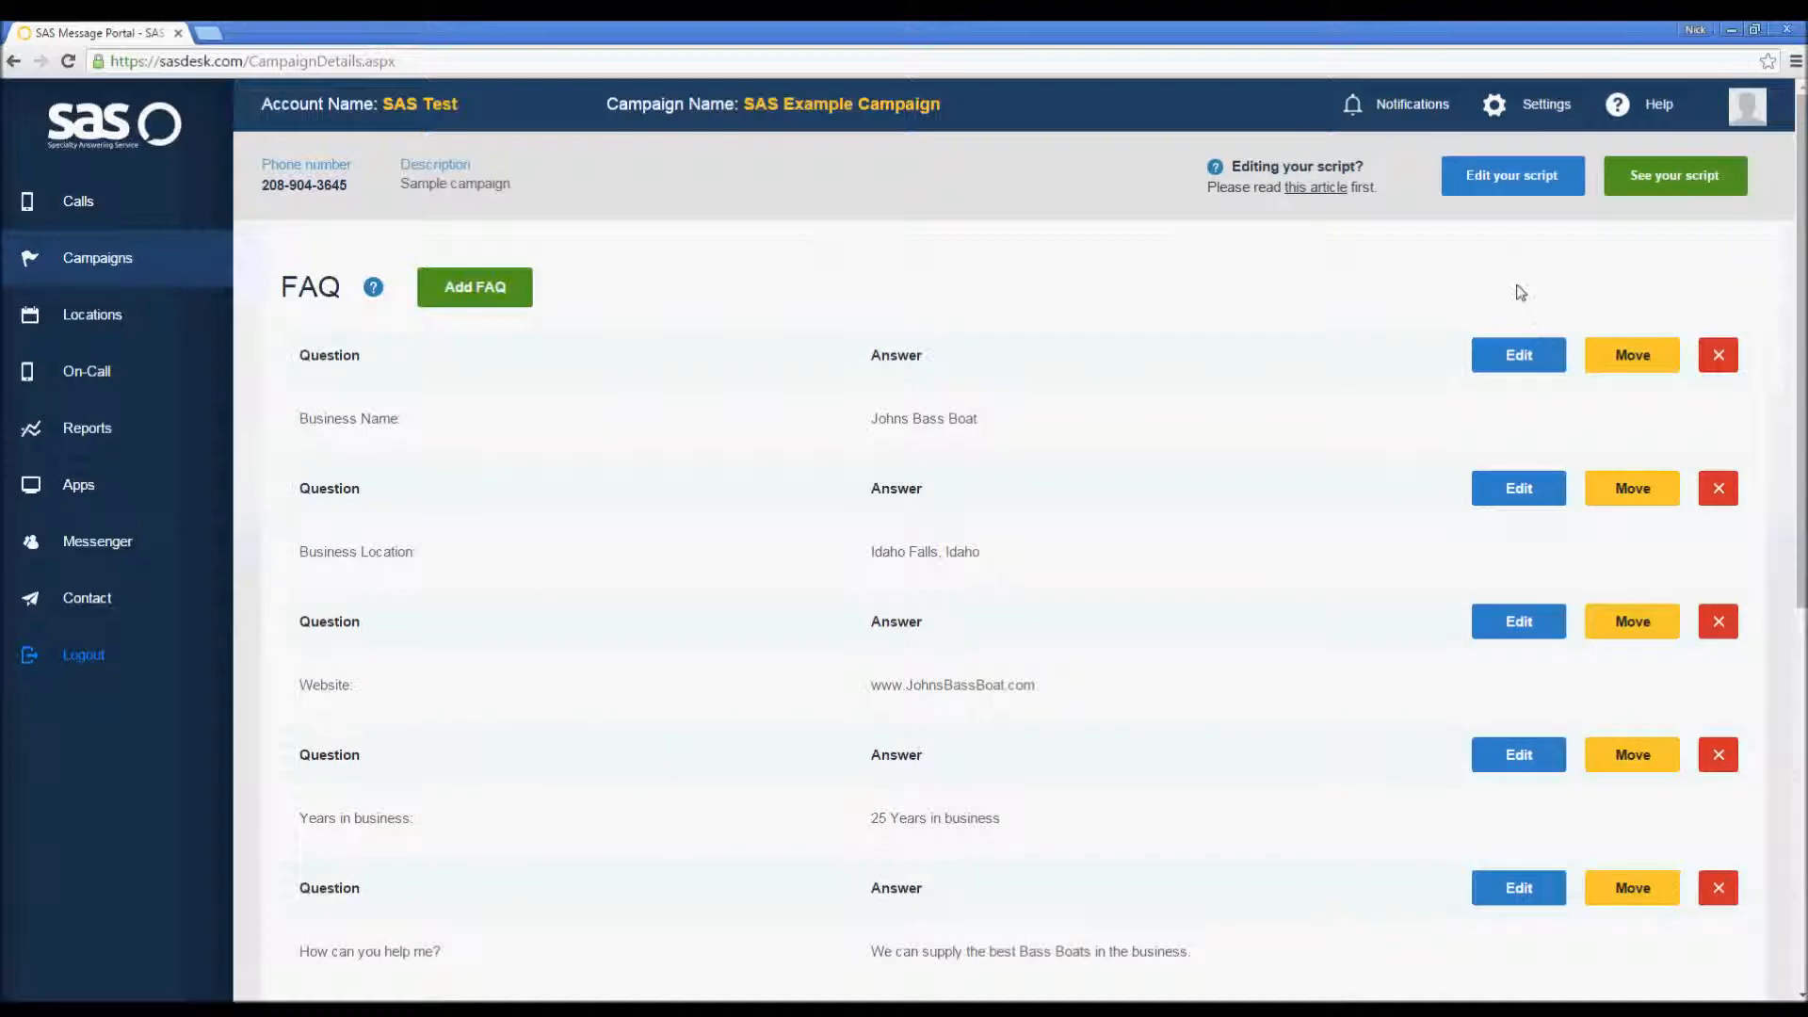
{"action": "left_click", "coordinate": [1518, 185]}
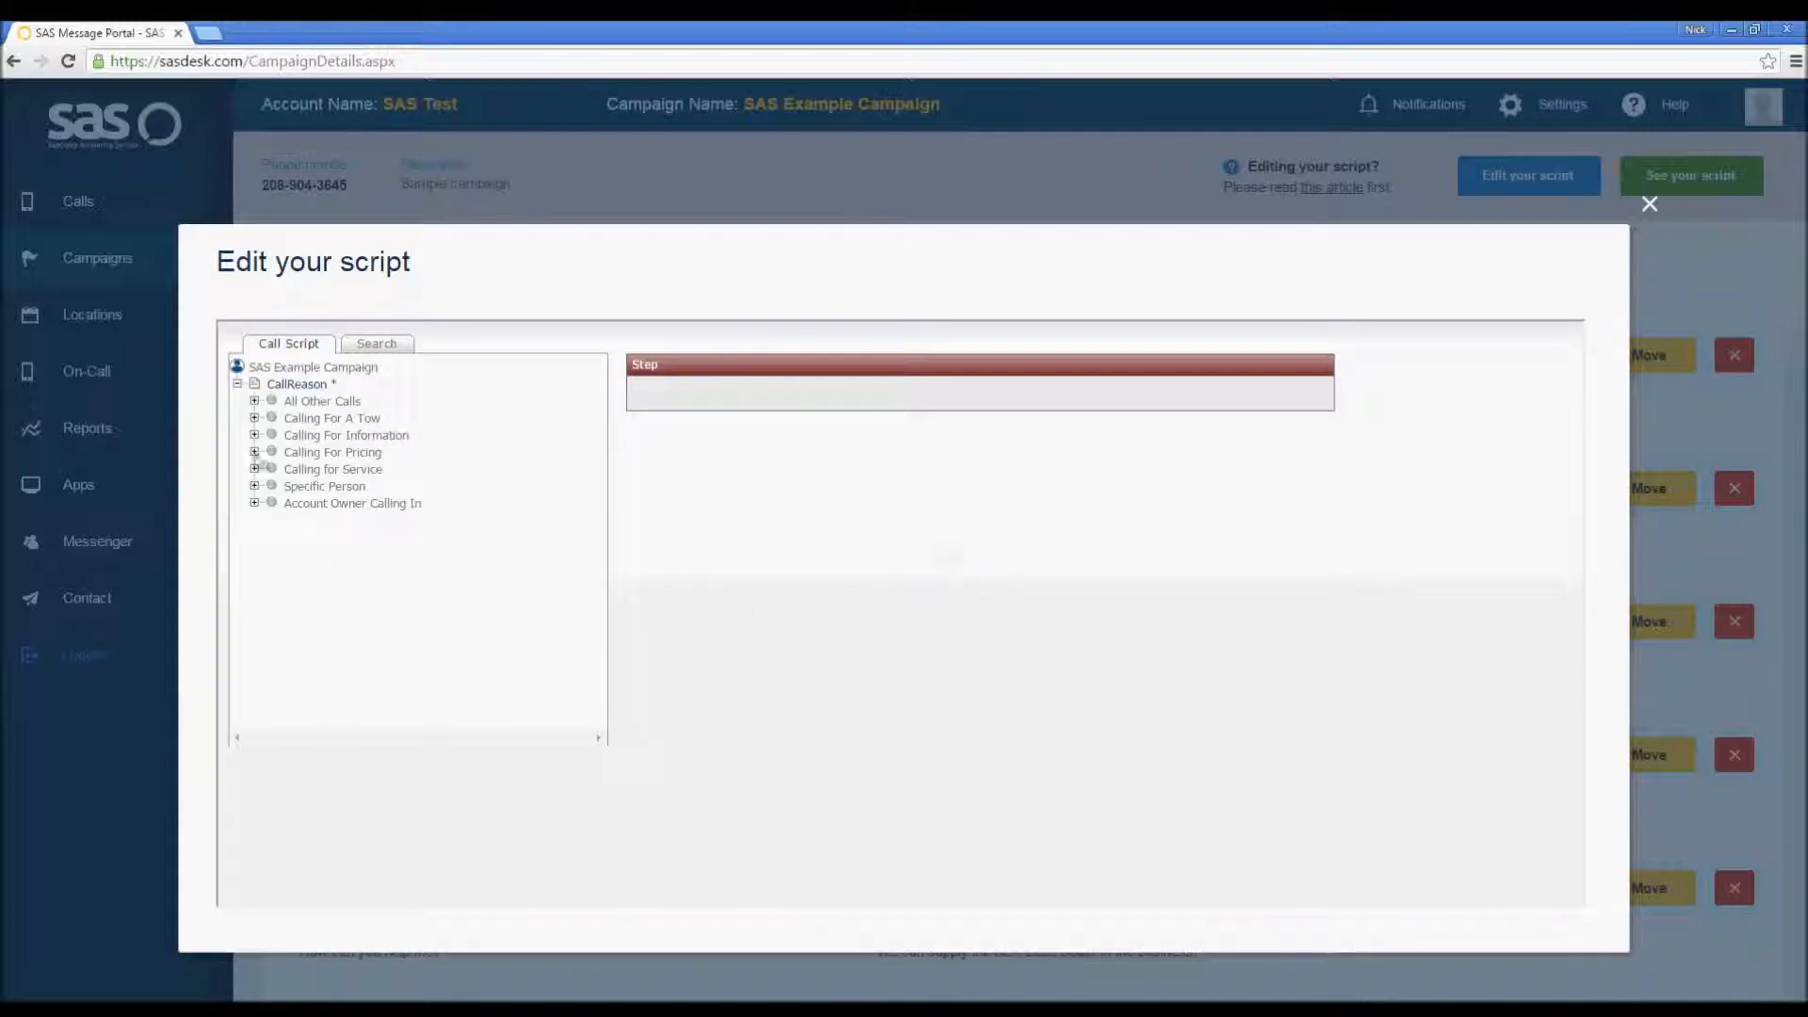
{"action": "left_click", "coordinate": [254, 453]}
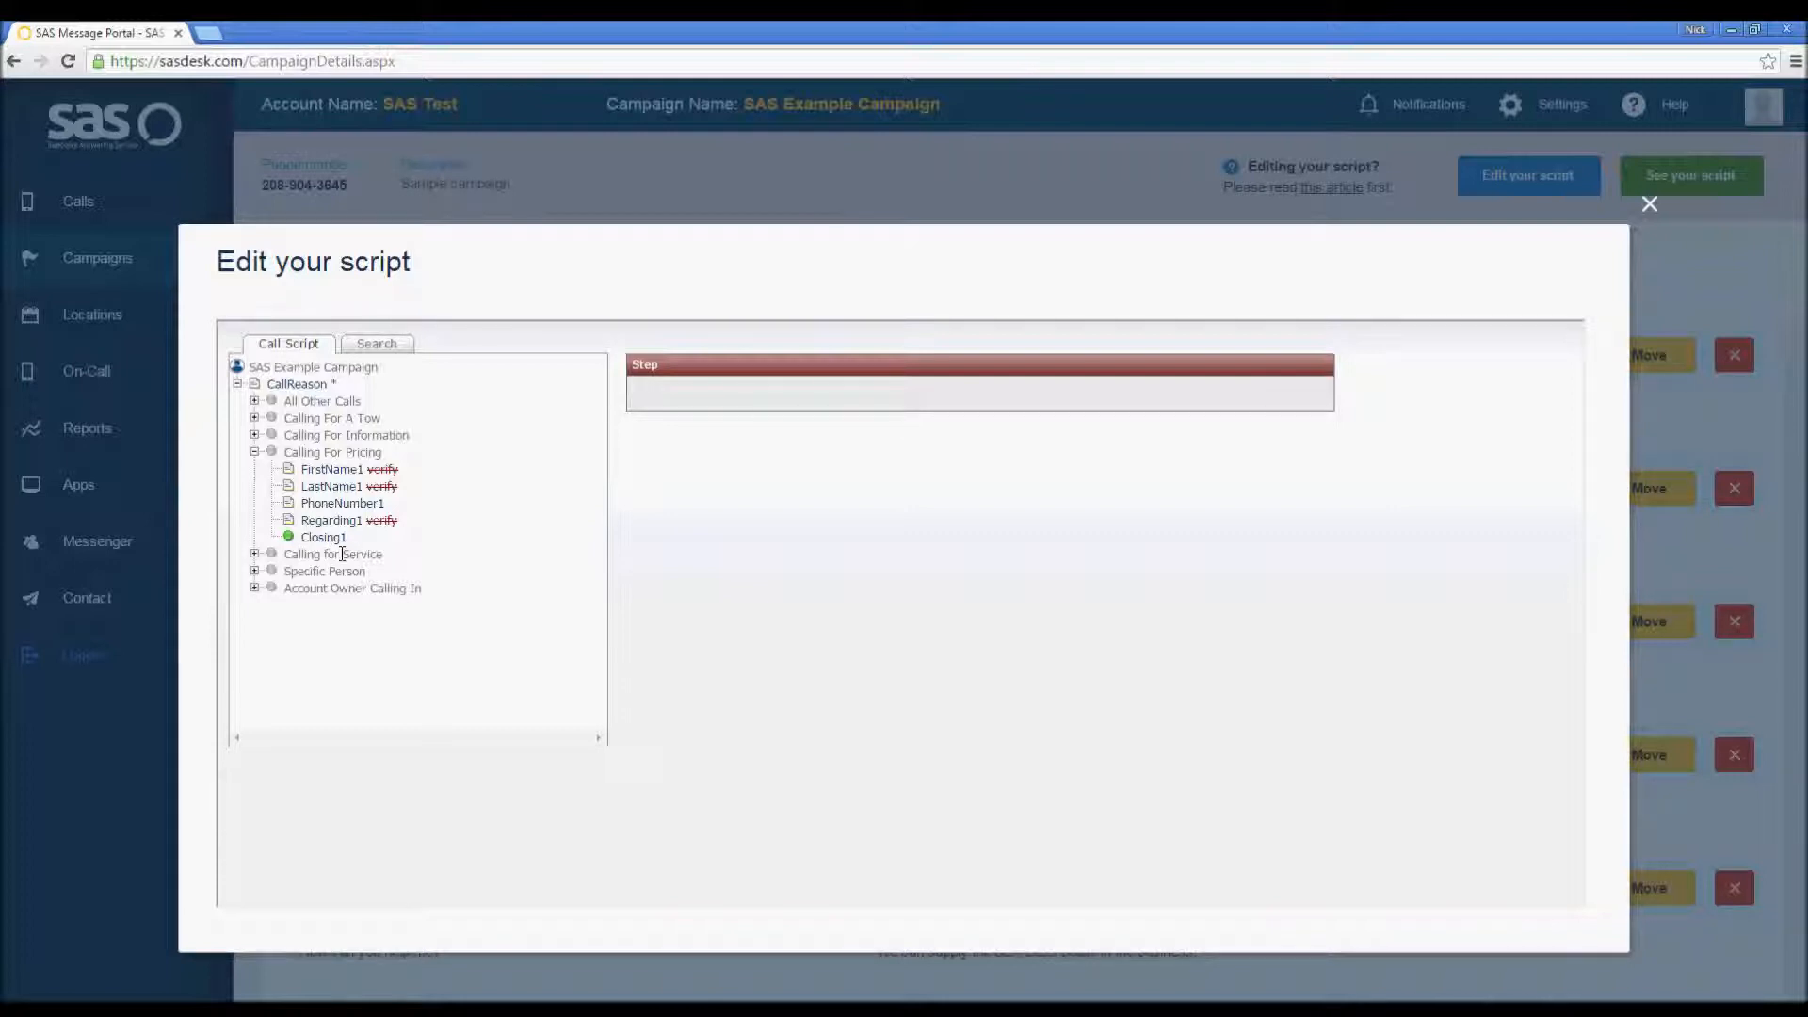
Step: Clear the next step of the Regarding1 step and save it
{"action": "left_click", "coordinate": [339, 522]}
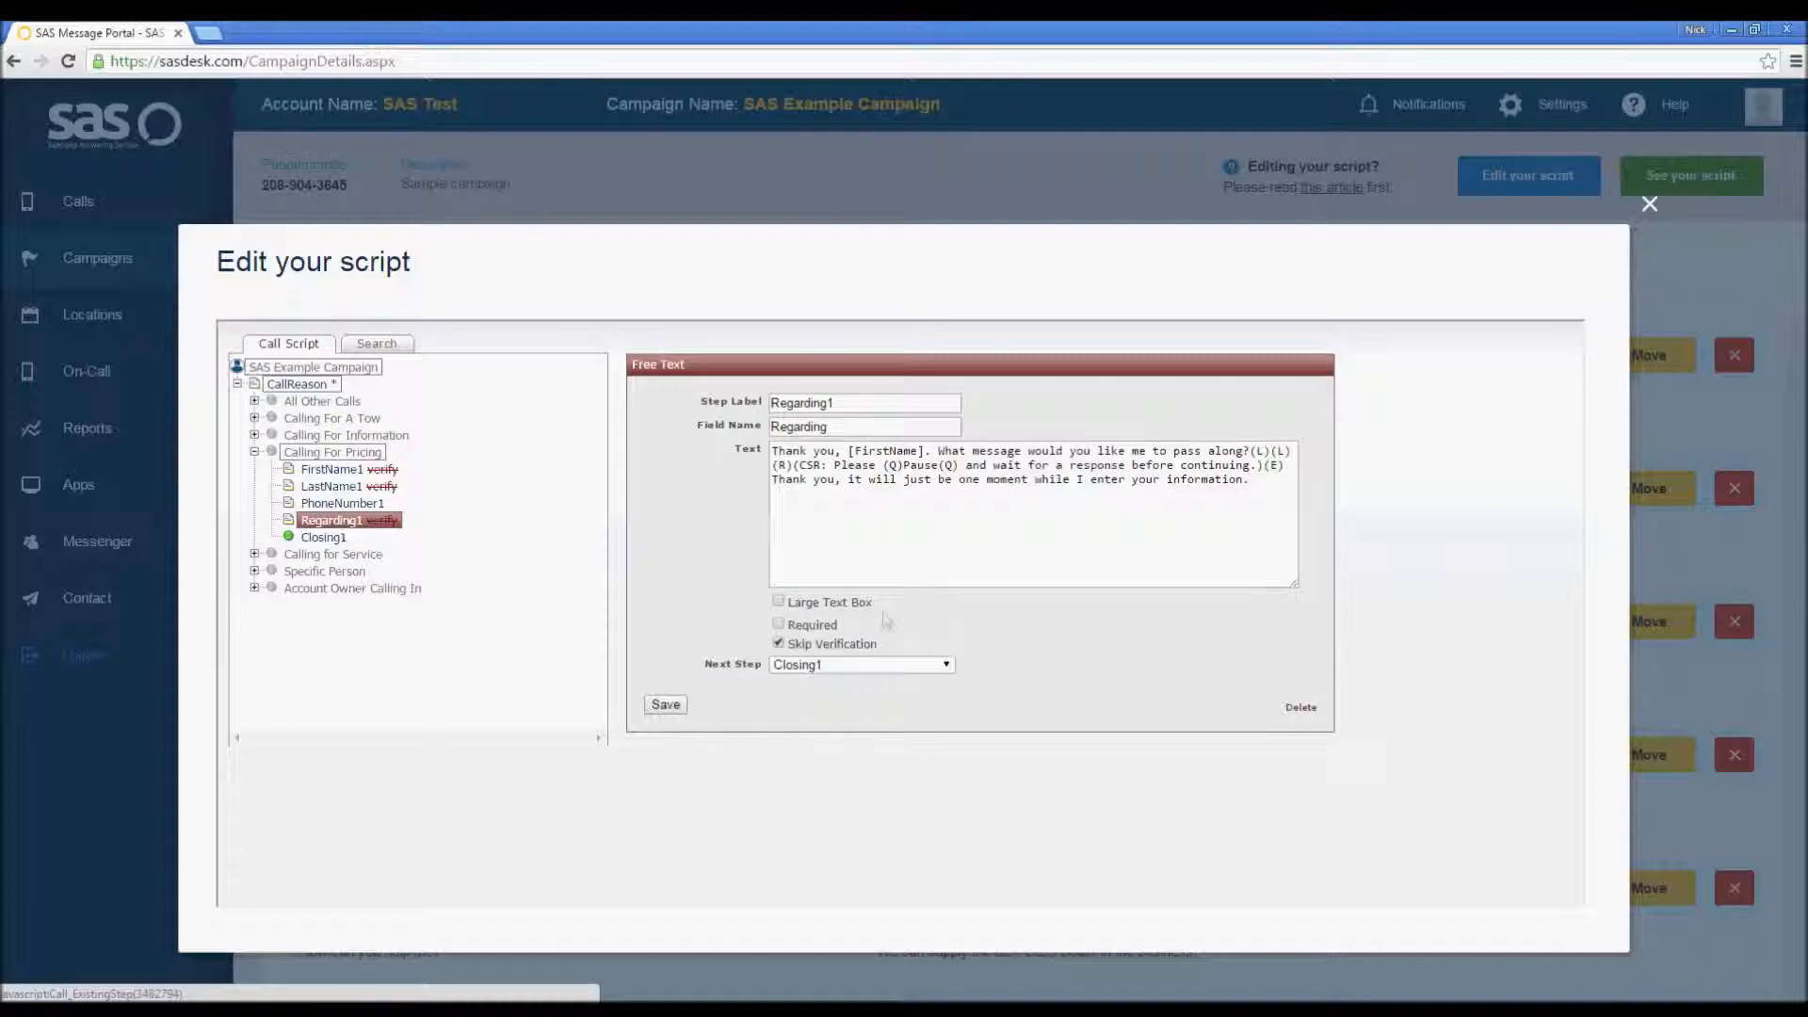
{"action": "left_click", "coordinate": [949, 668]}
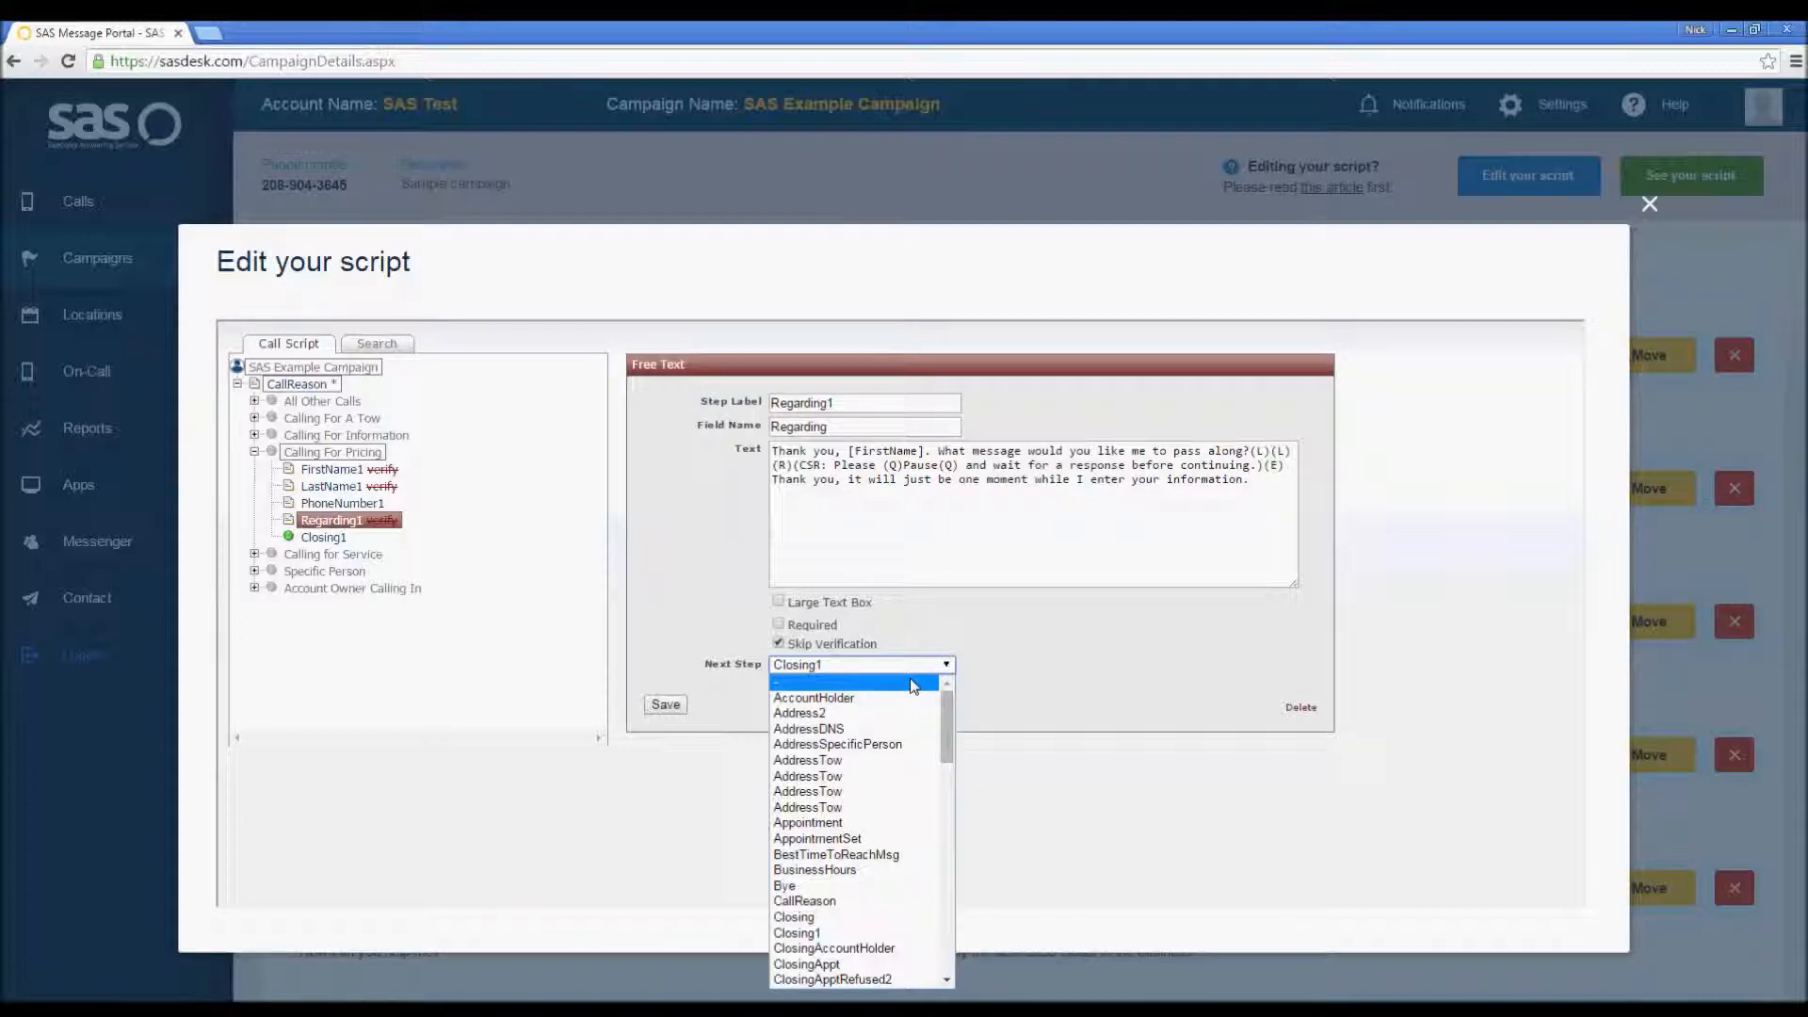
{"action": "left_click", "coordinate": [911, 682]}
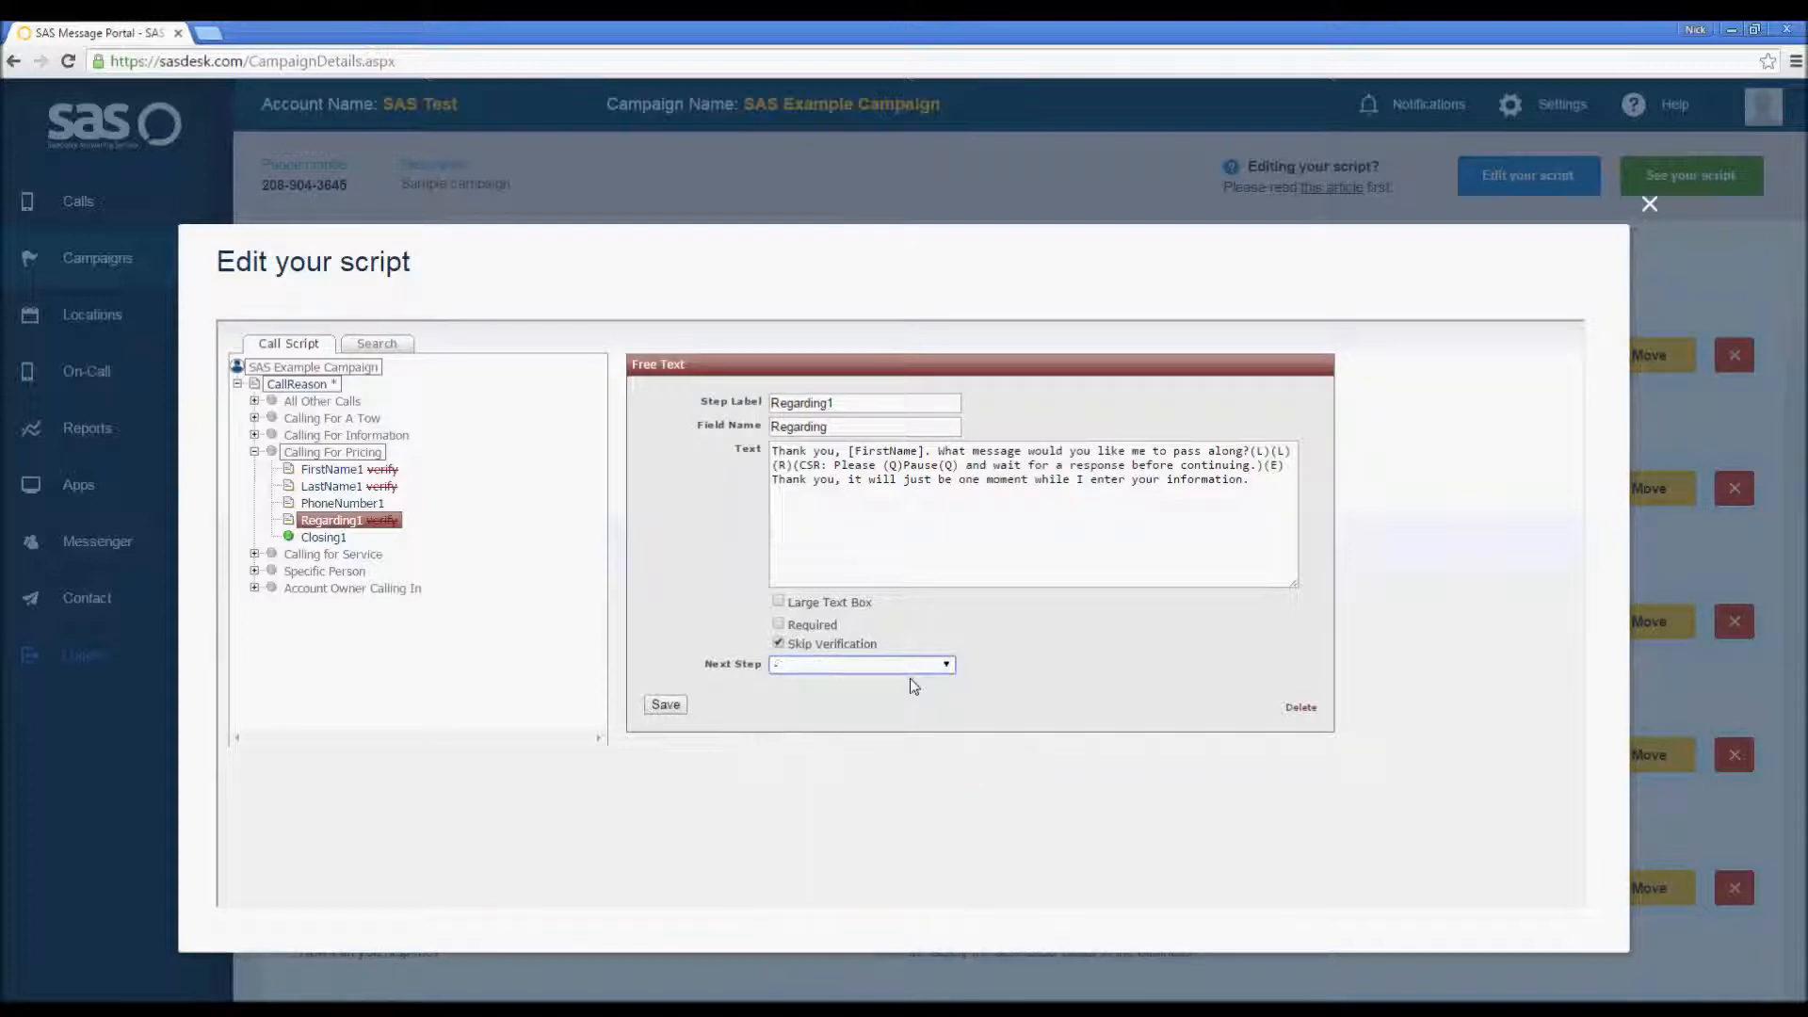
{"action": "left_click", "coordinate": [666, 705]}
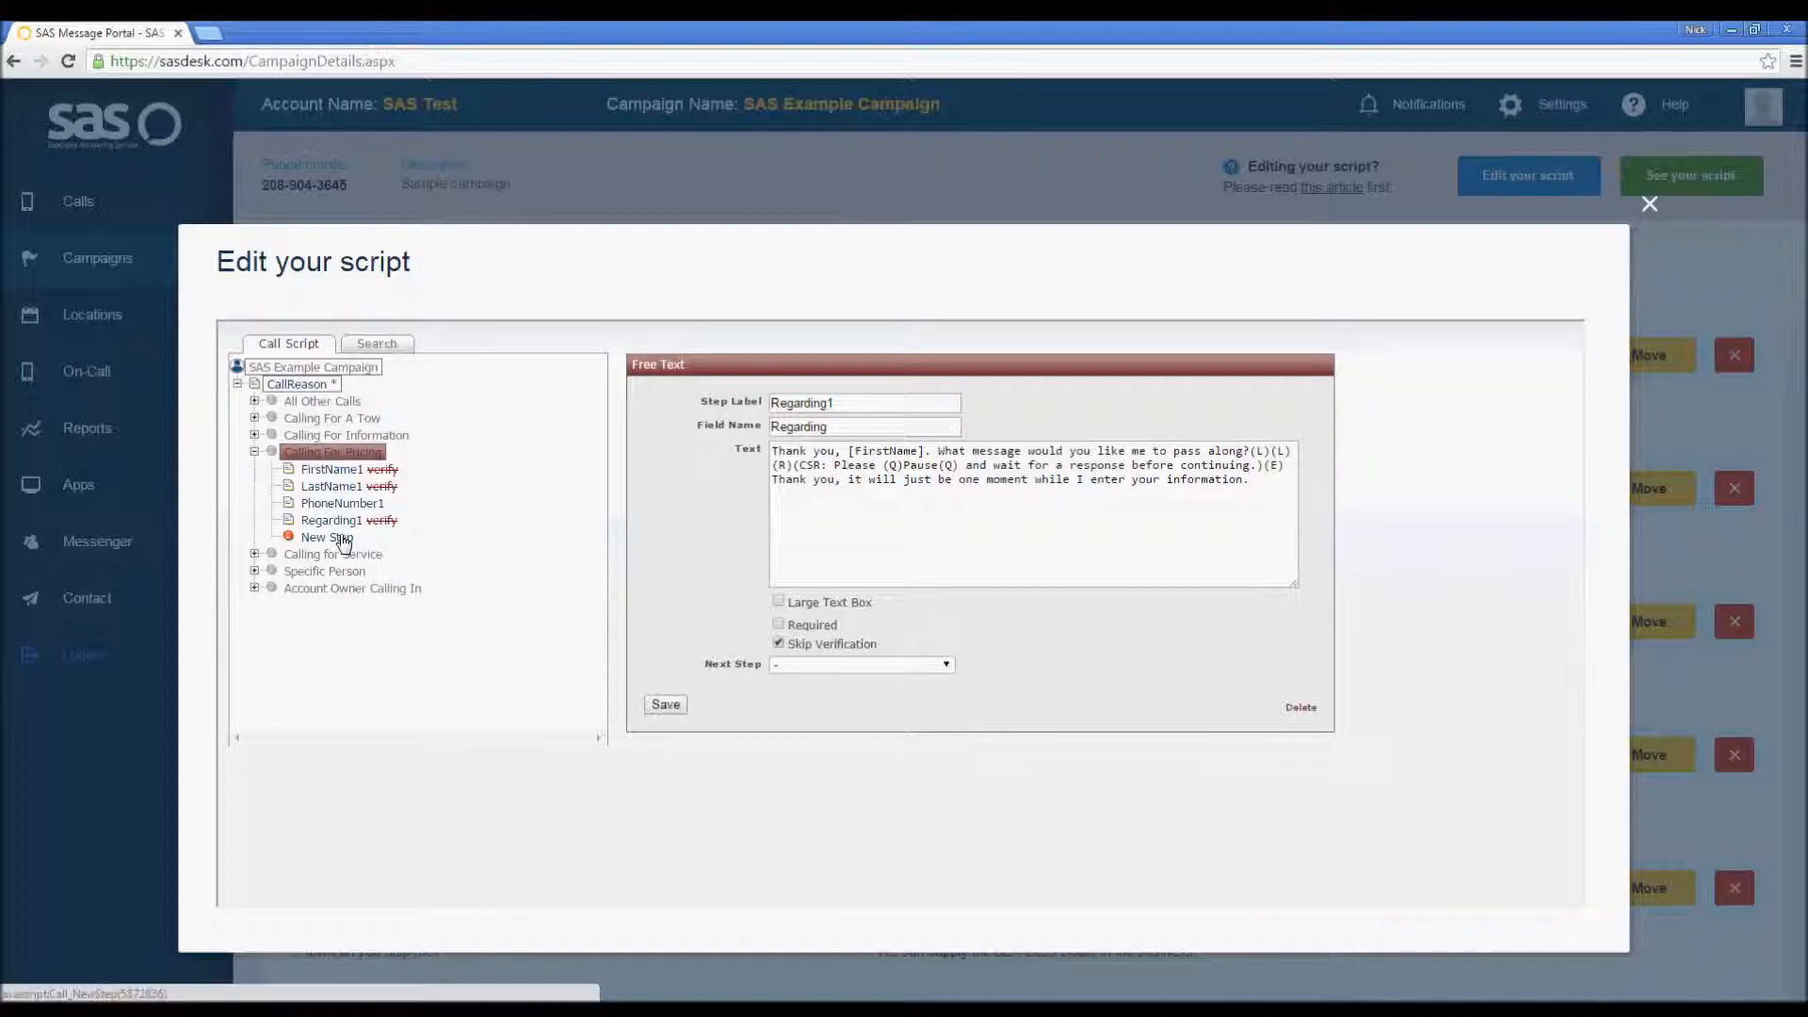
Step: Turn the new step under Calling For Pricing into a Web Pop step labelled WebPop1
{"action": "left_click", "coordinate": [339, 538]}
{"action": "left_click", "coordinate": [944, 403]}
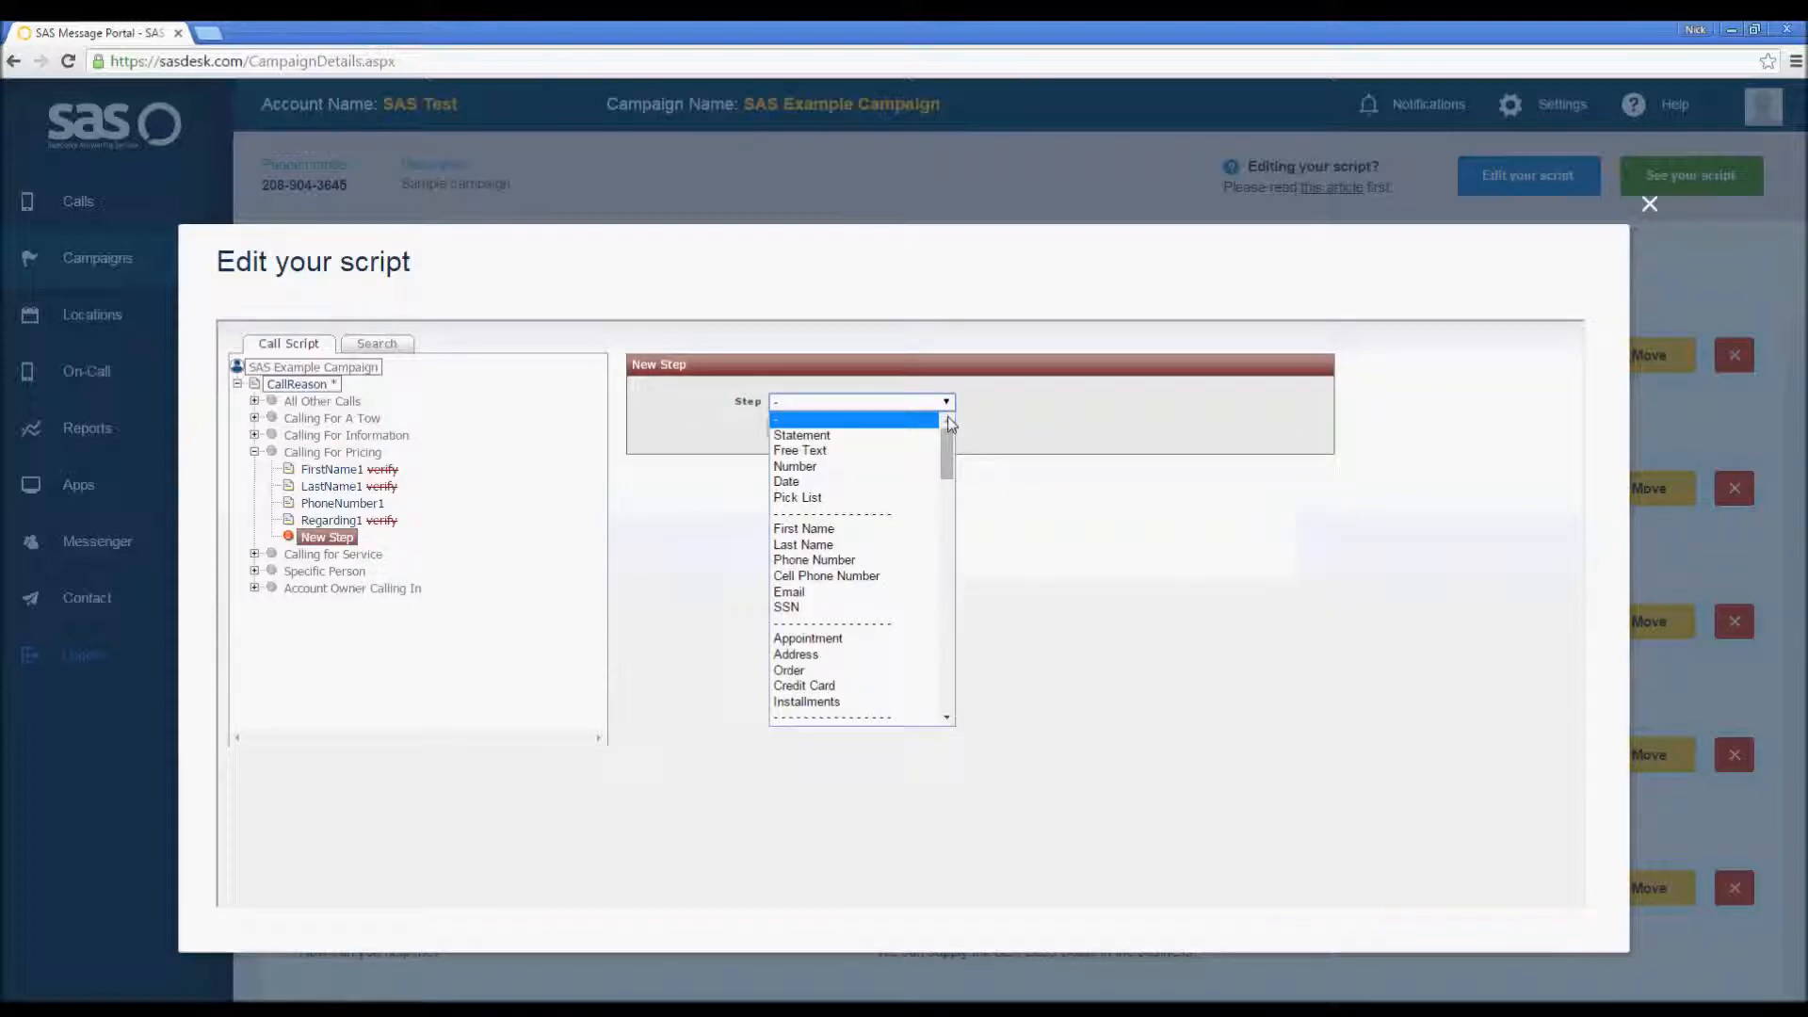
{"action": "left_click_drag", "start_coordinate": [950, 443], "coordinate": [952, 472]}
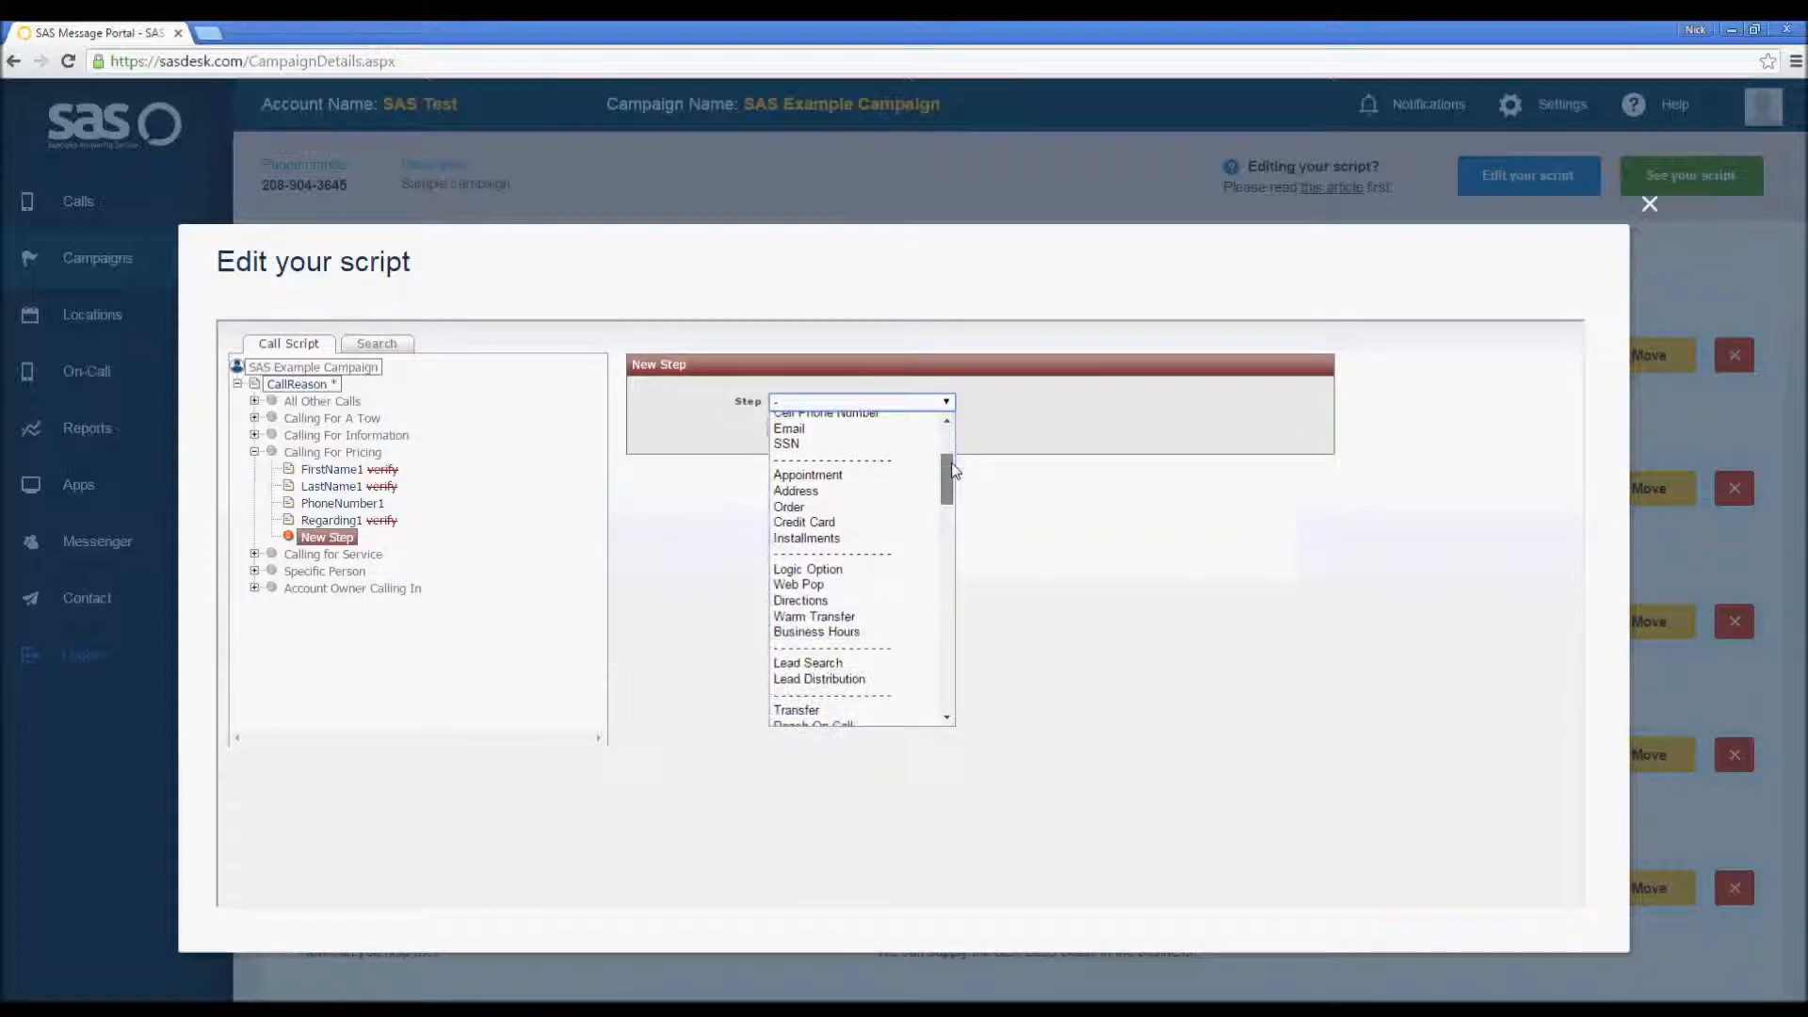
{"action": "left_click", "coordinate": [860, 590]}
{"action": "left_click", "coordinate": [795, 429]}
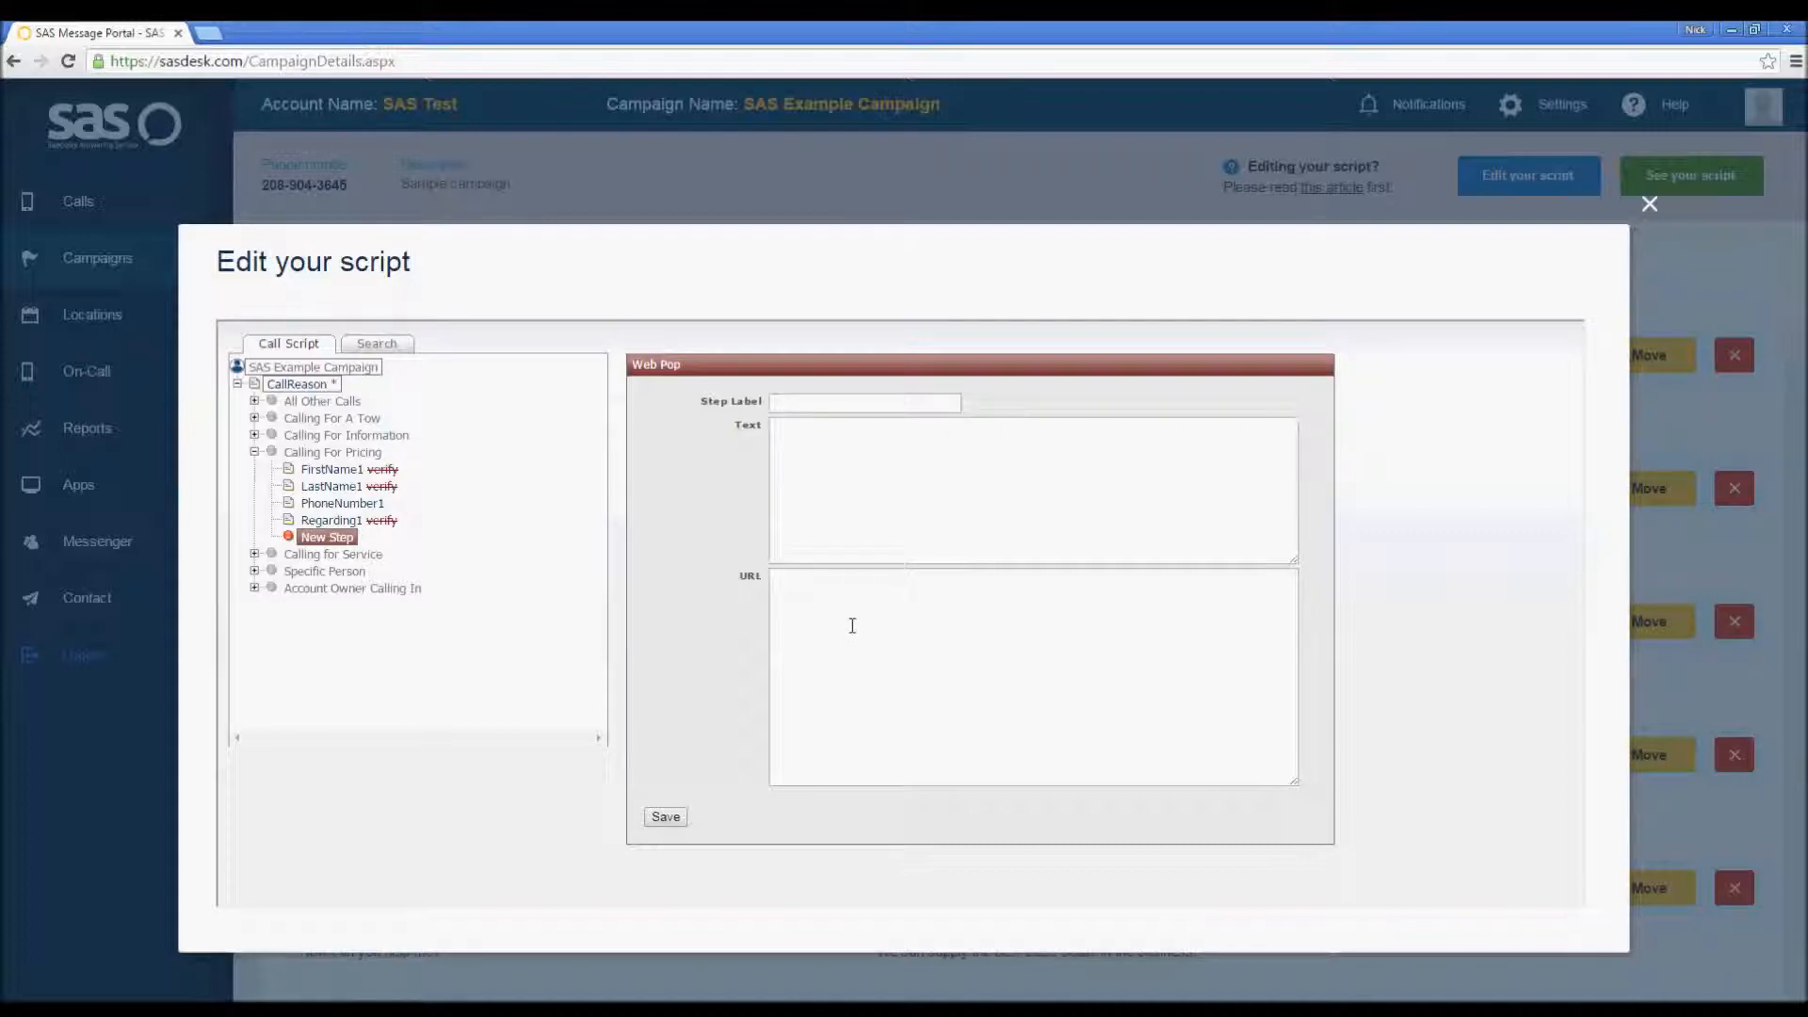
{"action": "left_click", "coordinate": [842, 404]}
{"action": "type", "text": "WebPop1"}
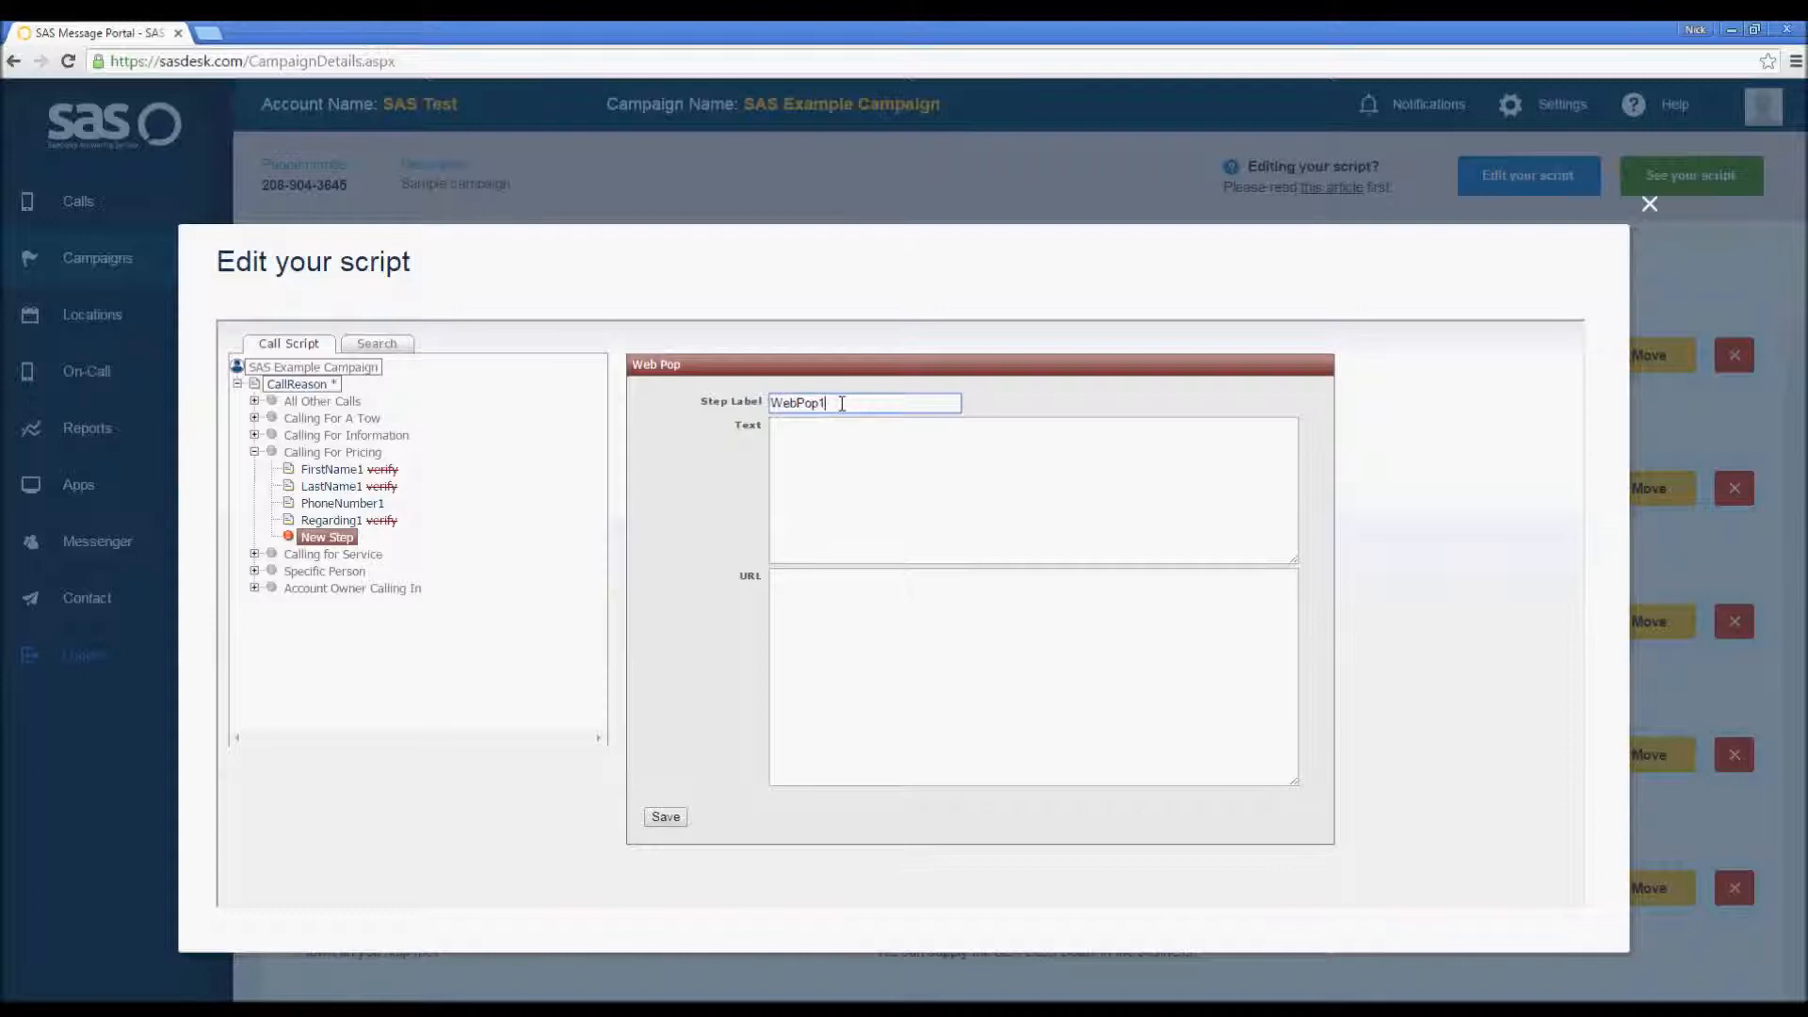
{"action": "key", "text": "Tab"}
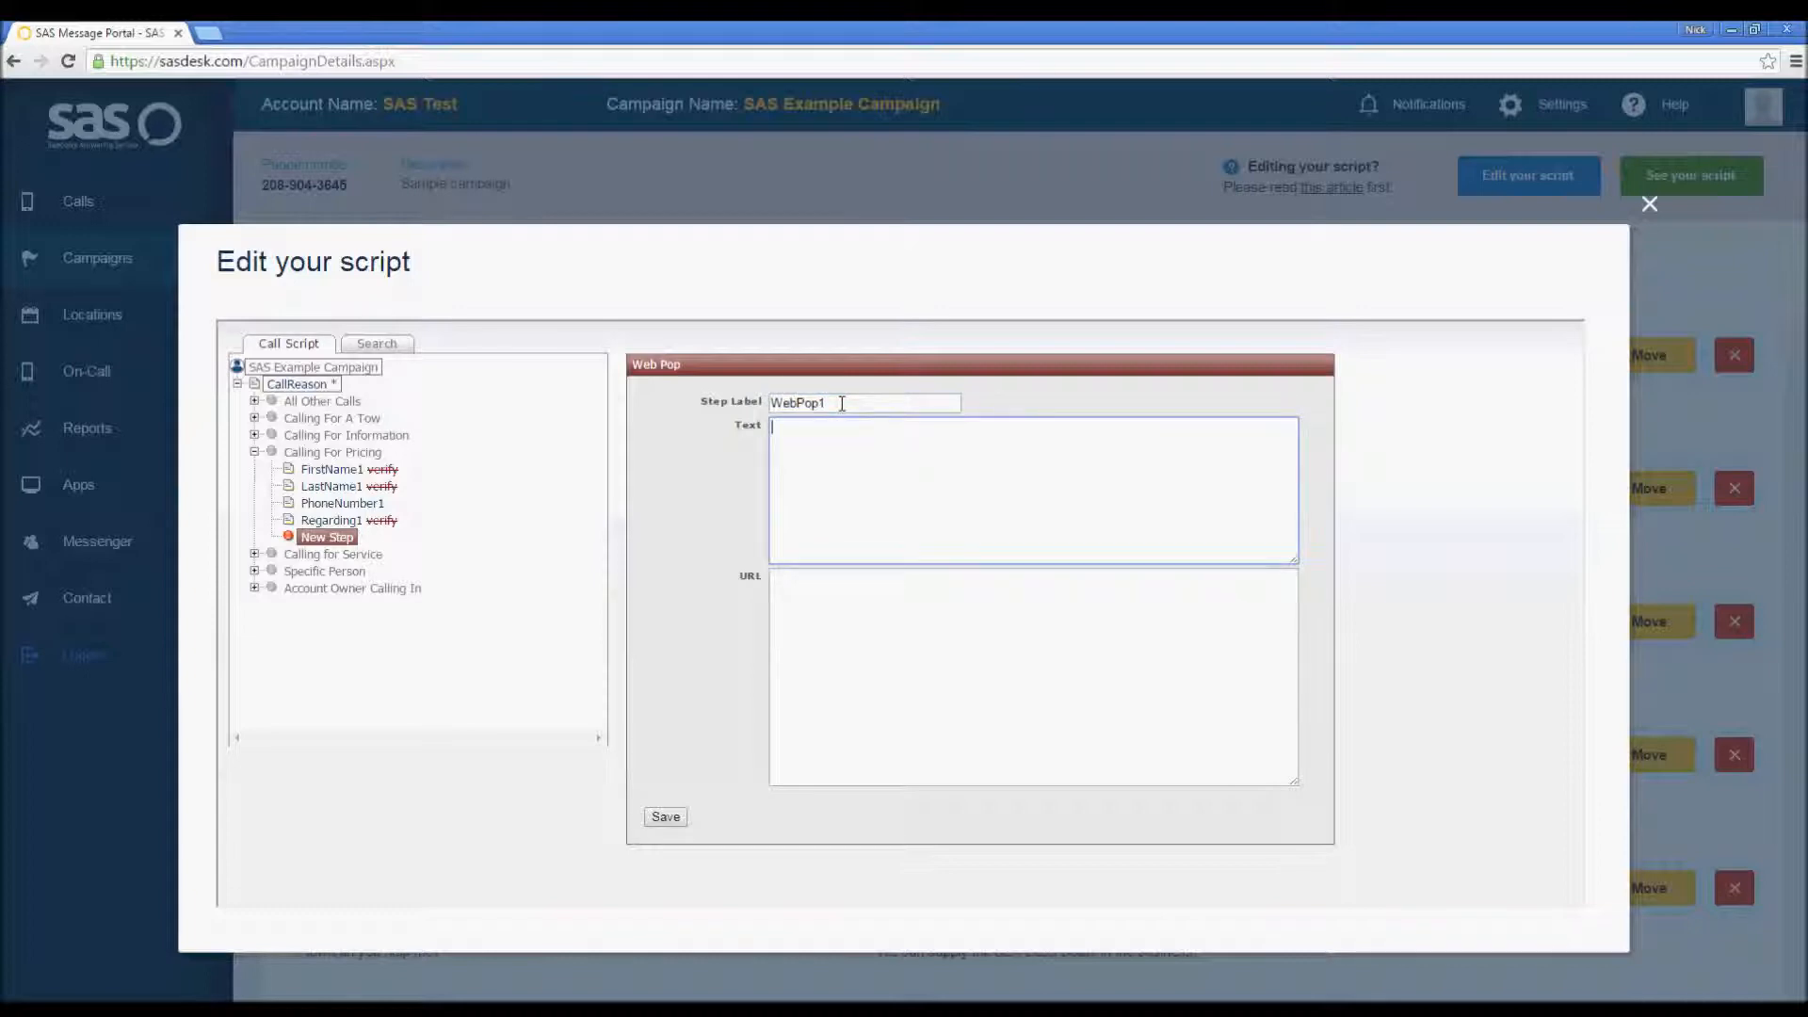
Step: Enter the Web Pop text asking to hold while accessing the website, then provide the caller with requested information
{"action": "type", "text": "May I place you on a brief hold while I access our"}
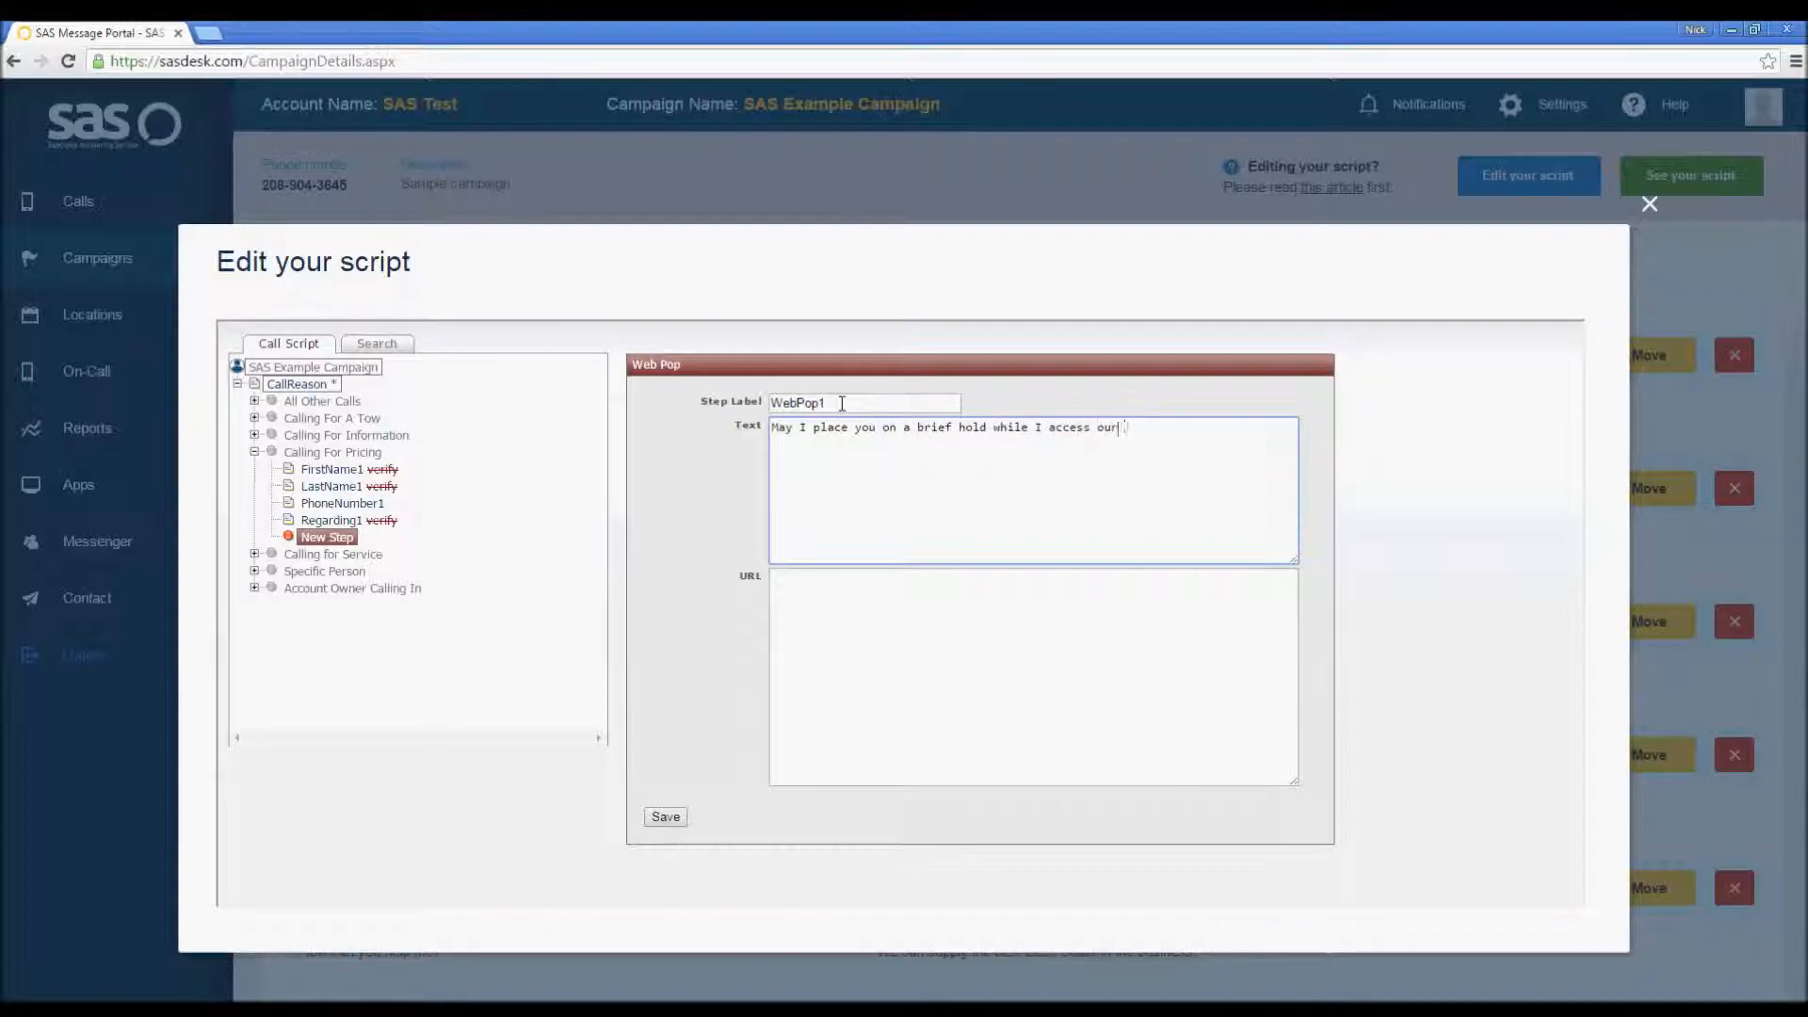
{"action": "type", "text": " website"}
{"action": "type", "text": "(L)(L)(R)"}
{"action": "type", "text": "Please provide caller w"}
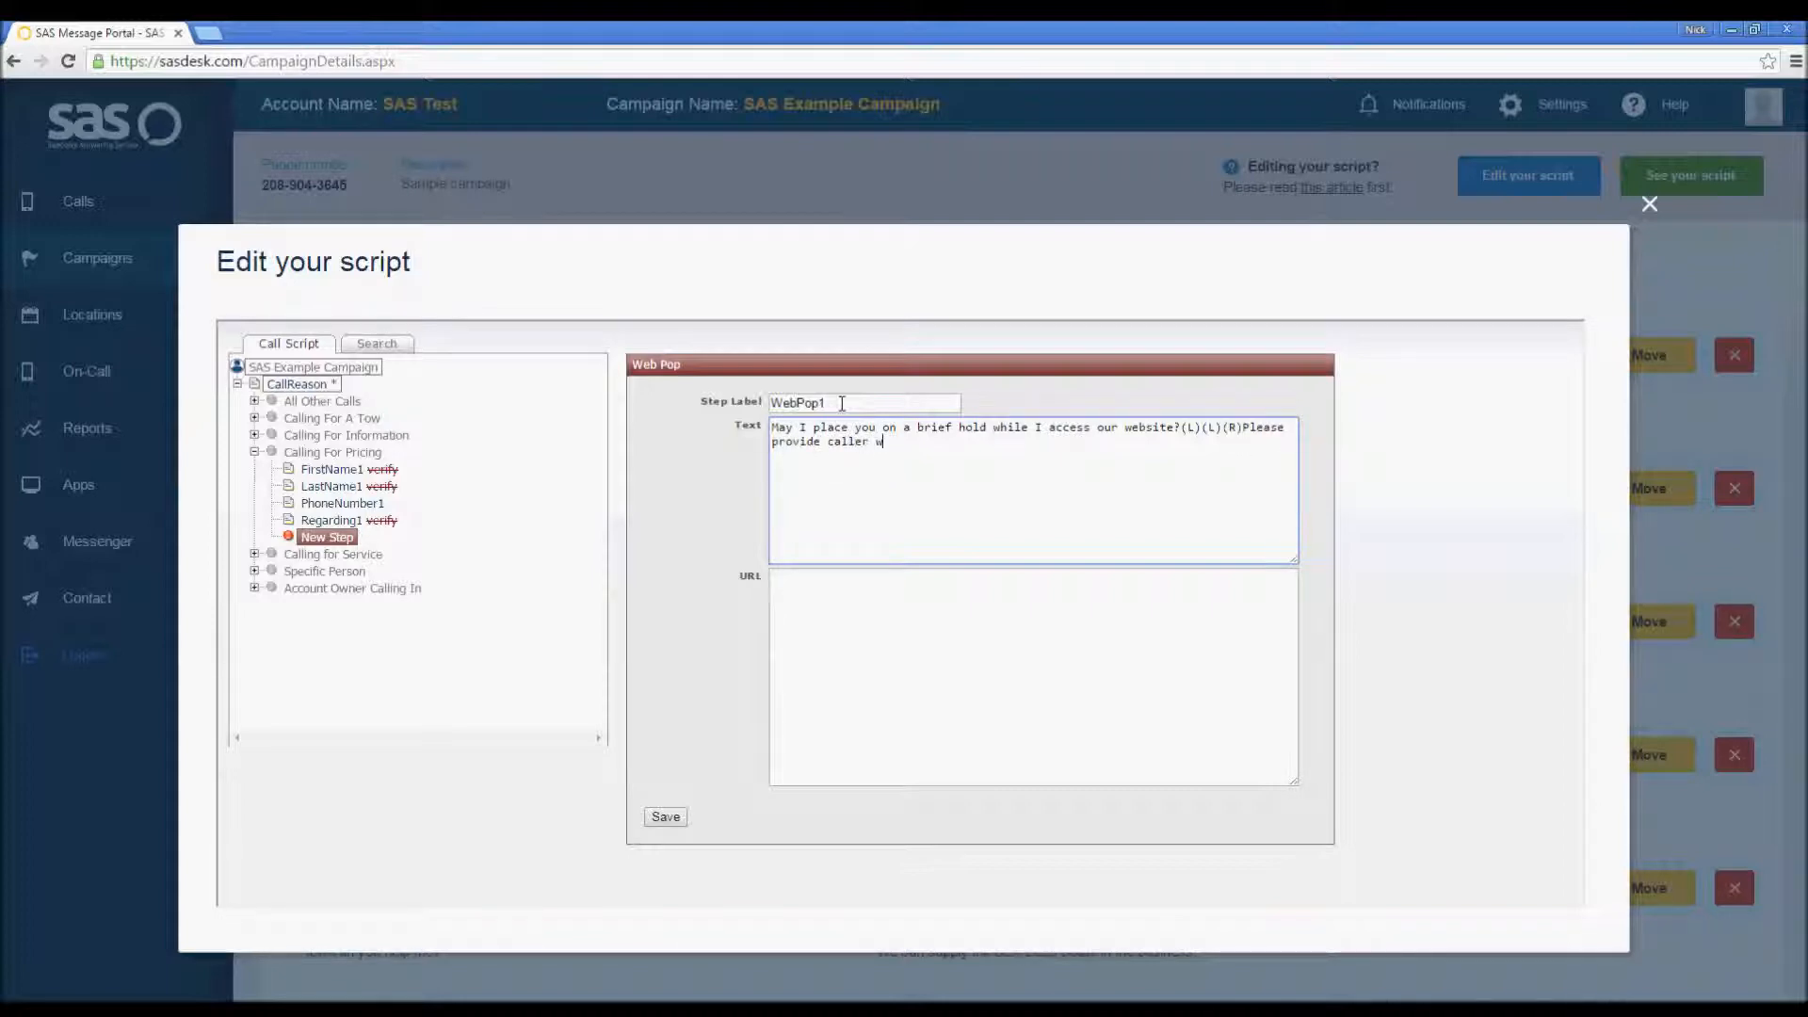
{"action": "type", "text": "ith requested information. If caller has "}
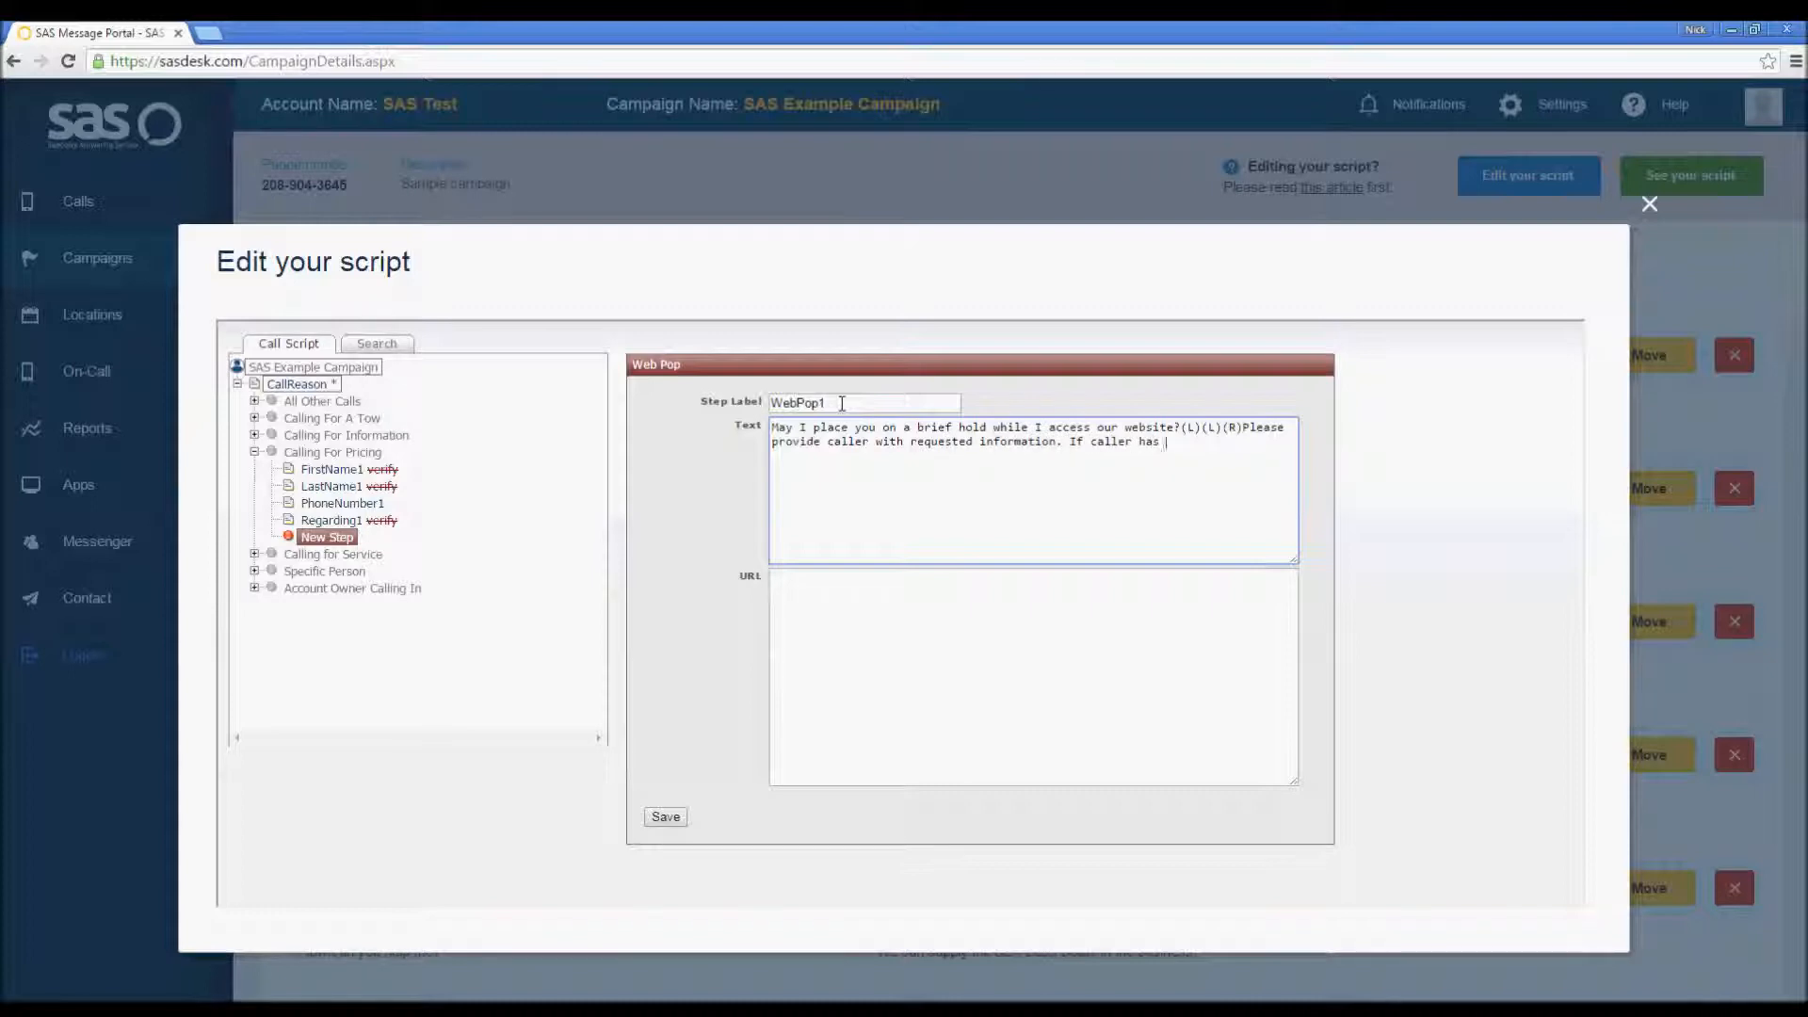
{"action": "type", "text": "advanced questions, state, (G)(Q)That's"}
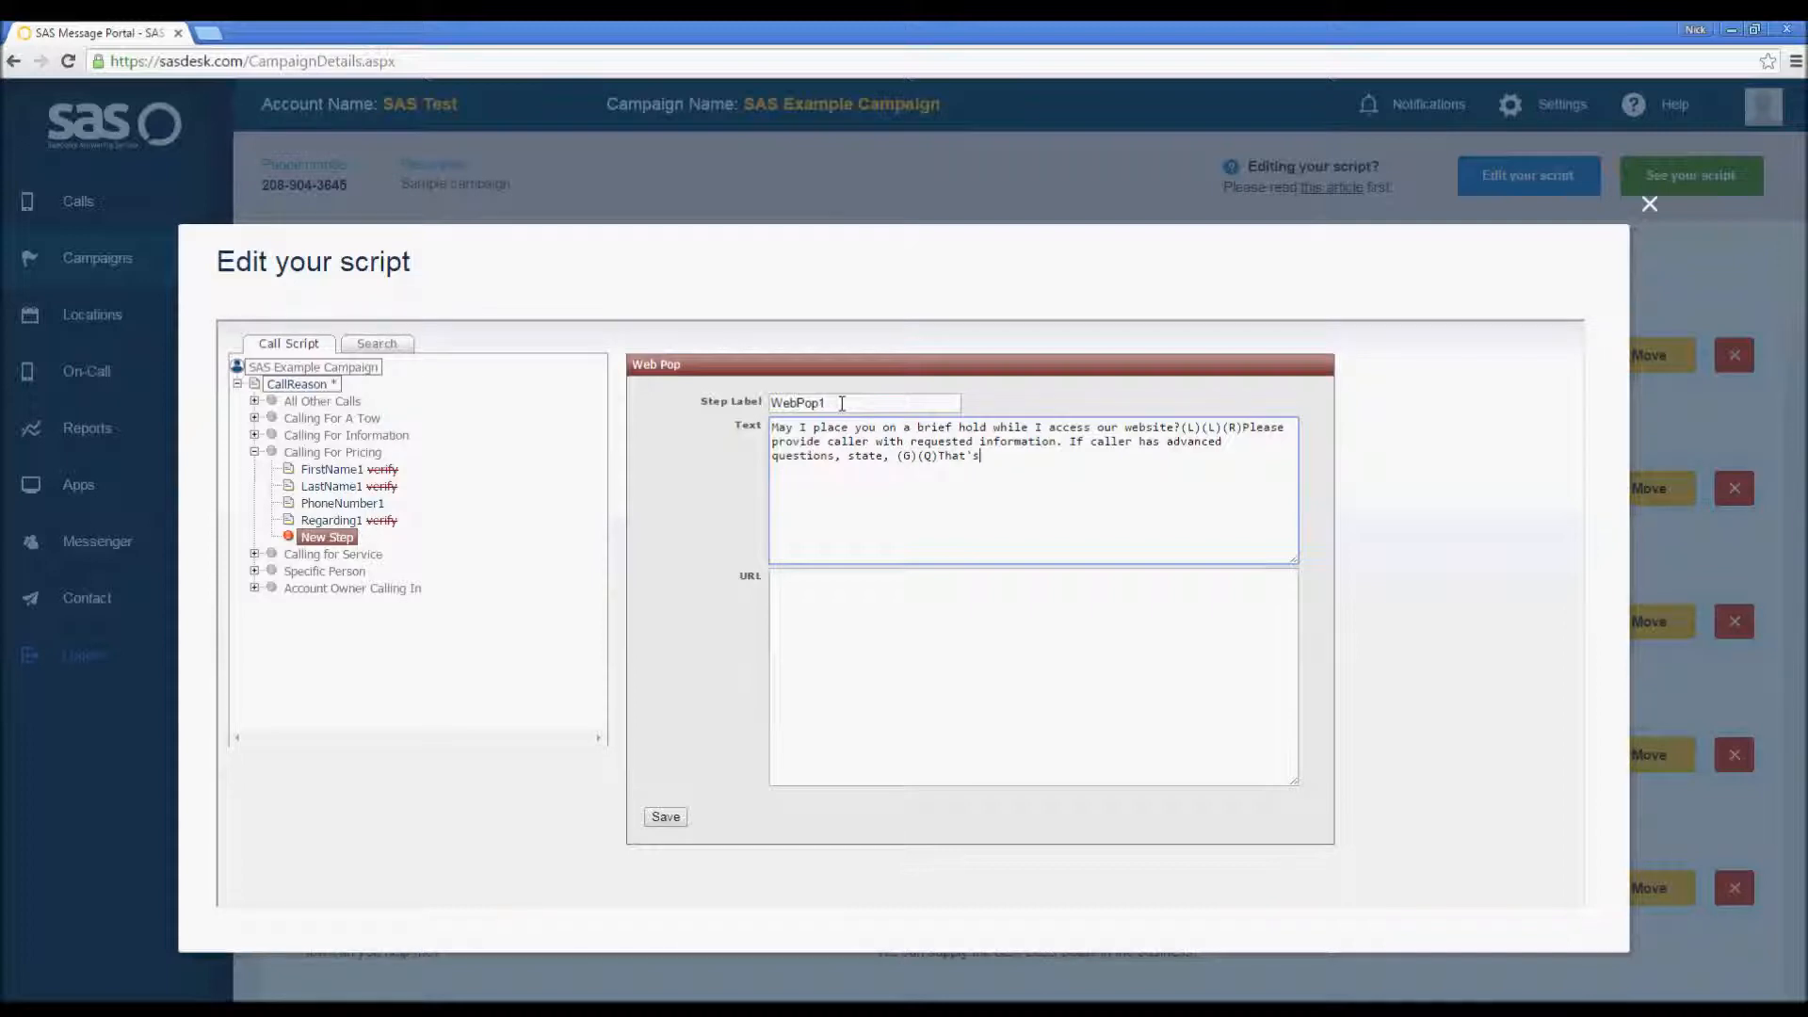
{"action": "type", "text": " a great question! Unfortunately, I d"}
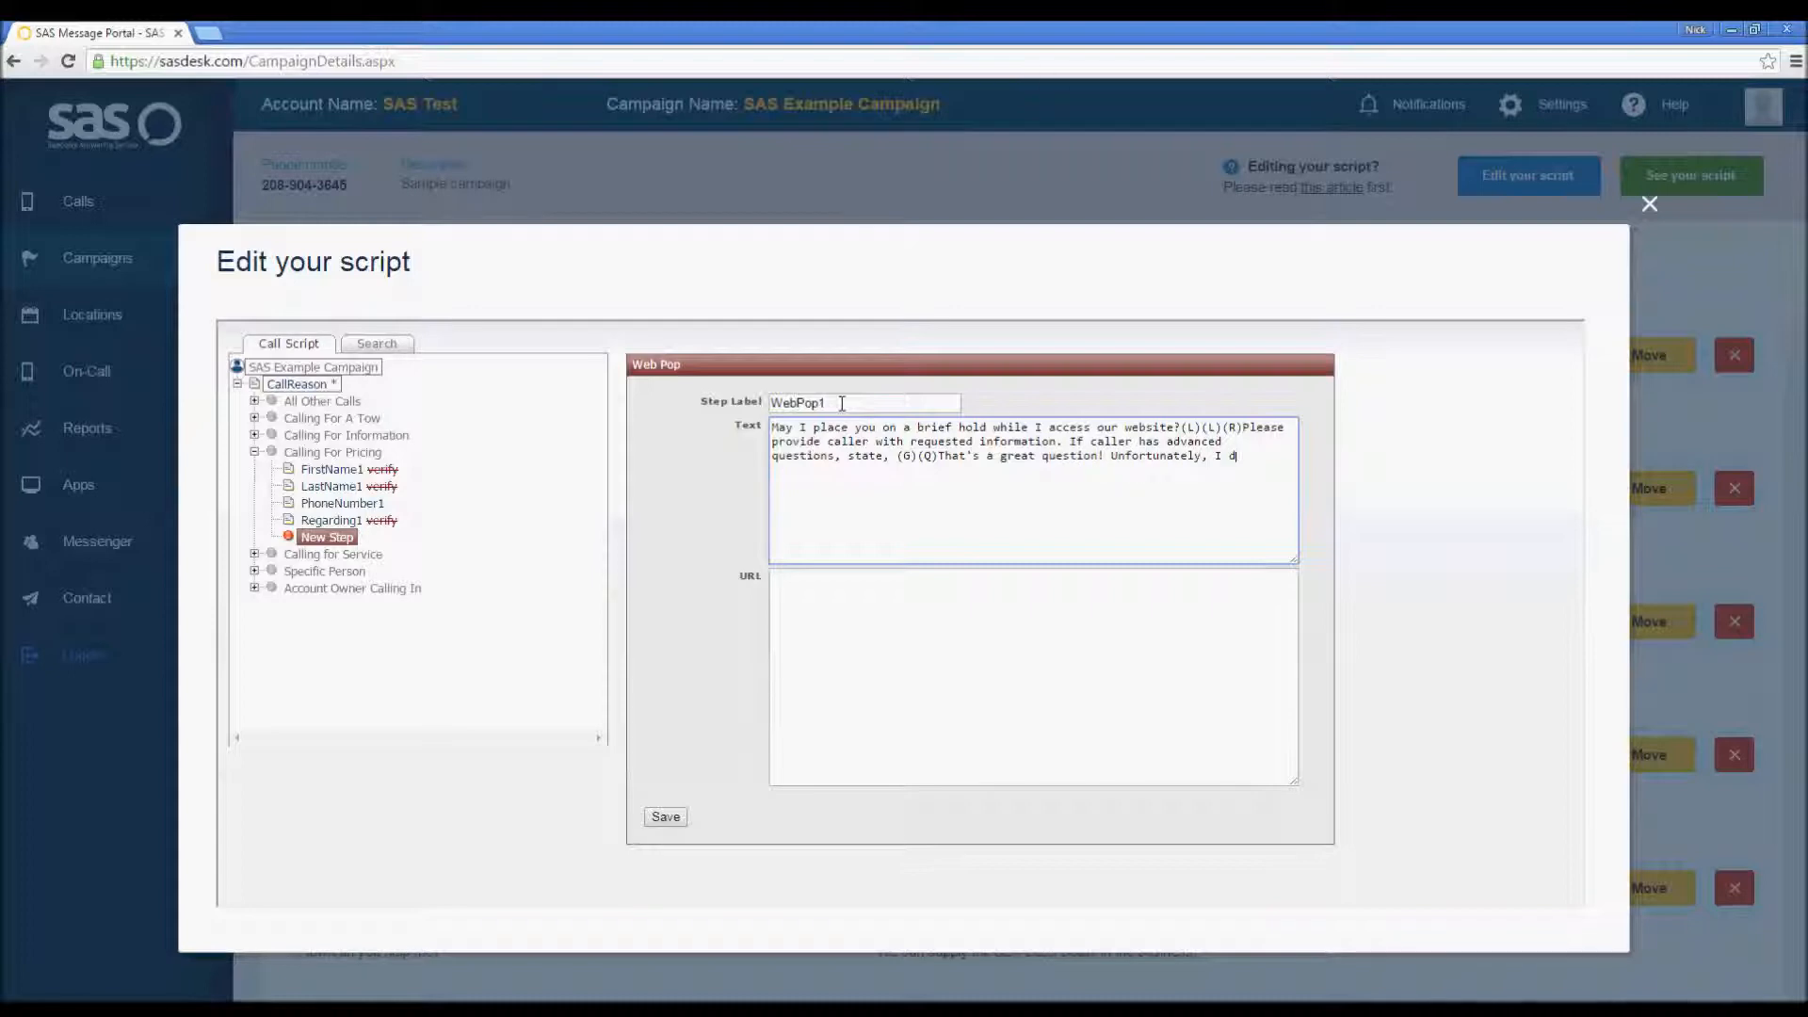
{"action": "type", "text": "on't have that information, but I will pass your emssa"}
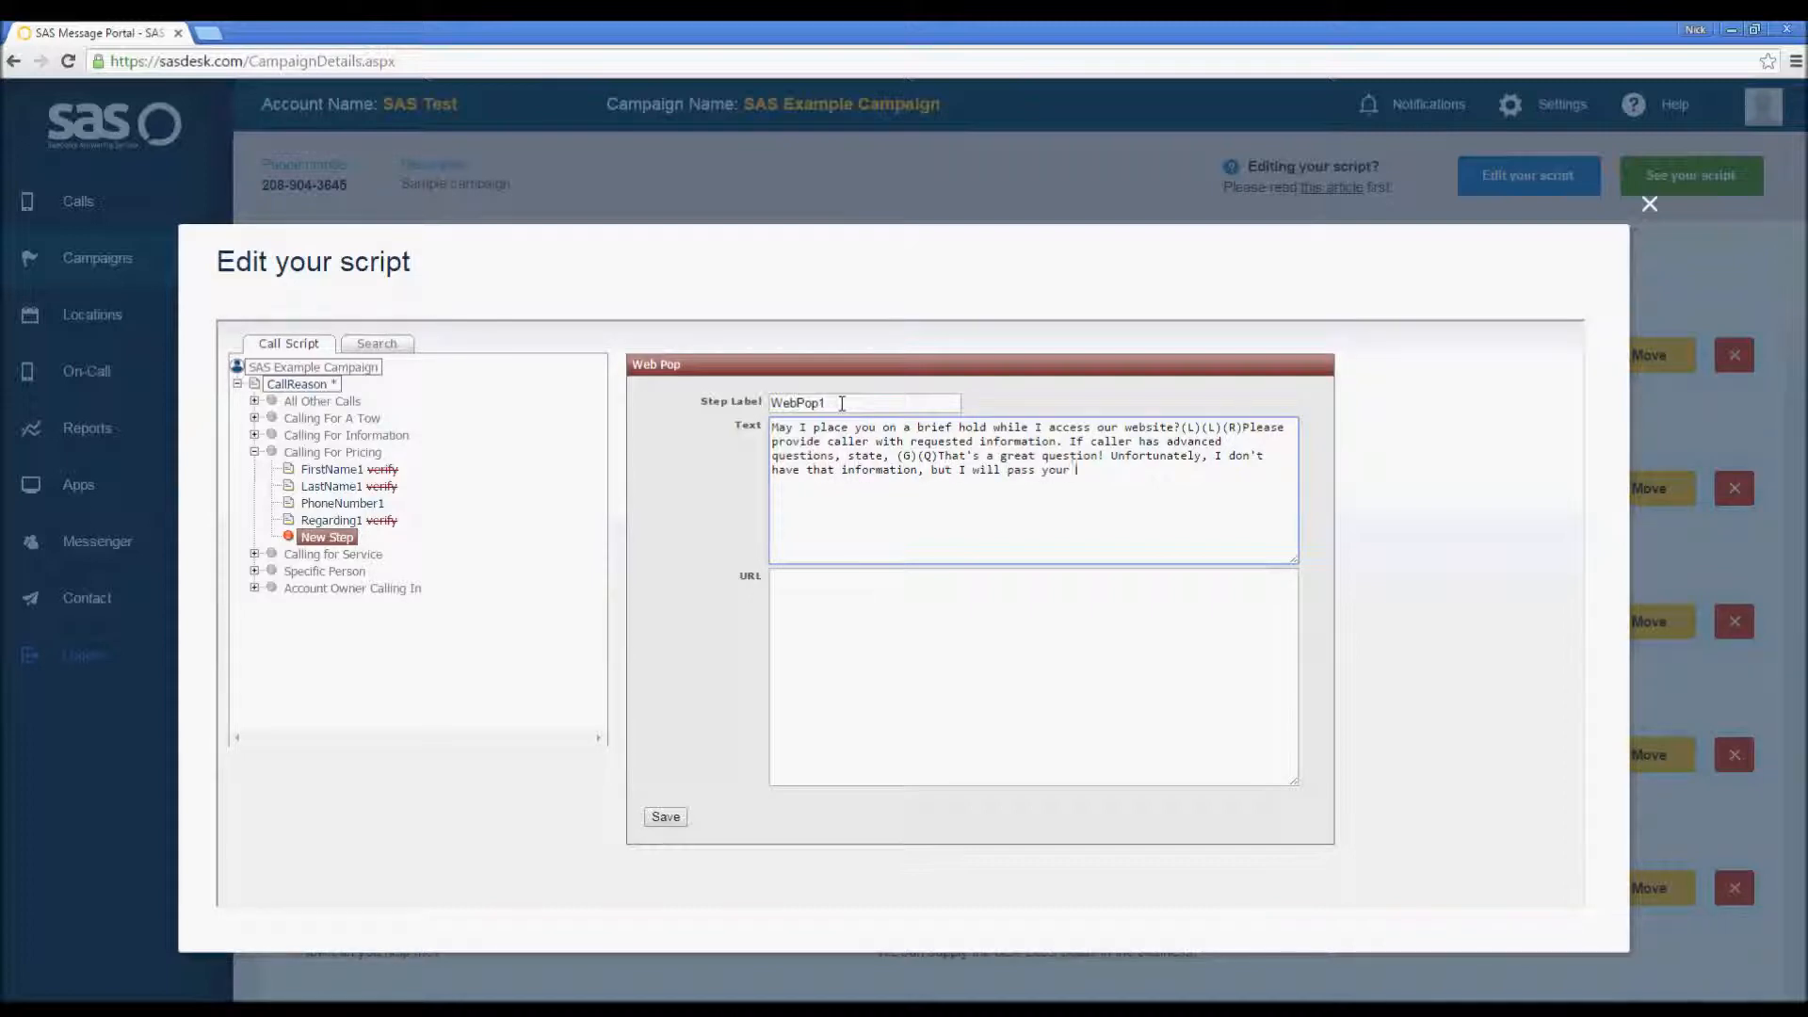
Step: Continue the text with the reply for advanced questions, ending with passing the message along and (Q)(E)
{"action": "key", "text": "BackSpace"}
{"action": "key", "text": "BackSpace"}
{"action": "key", "text": "BackSpace"}
{"action": "key", "text": "BackSpace"}
{"action": "key", "text": "BackSpace"}
{"action": "type", "text": "message along and have someone get back t"}
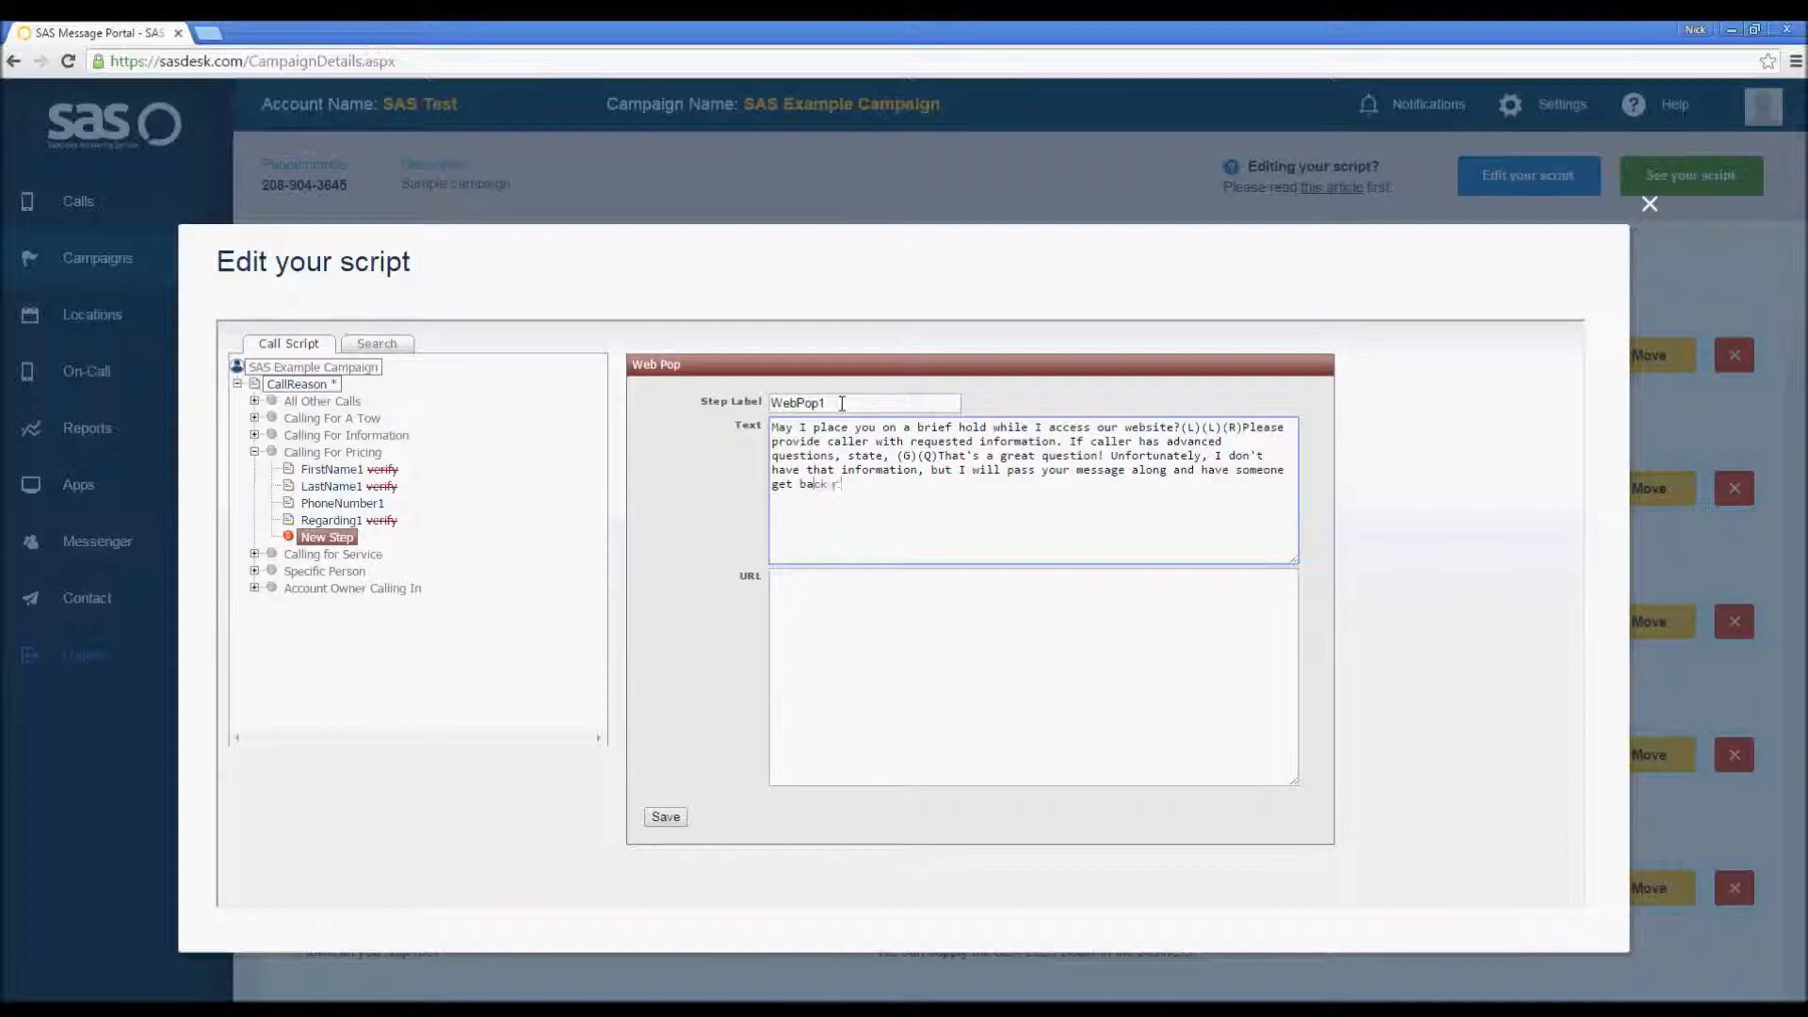
{"action": "type", "text": "o you.(Q)(E)"}
{"action": "left_click", "coordinate": [969, 611]}
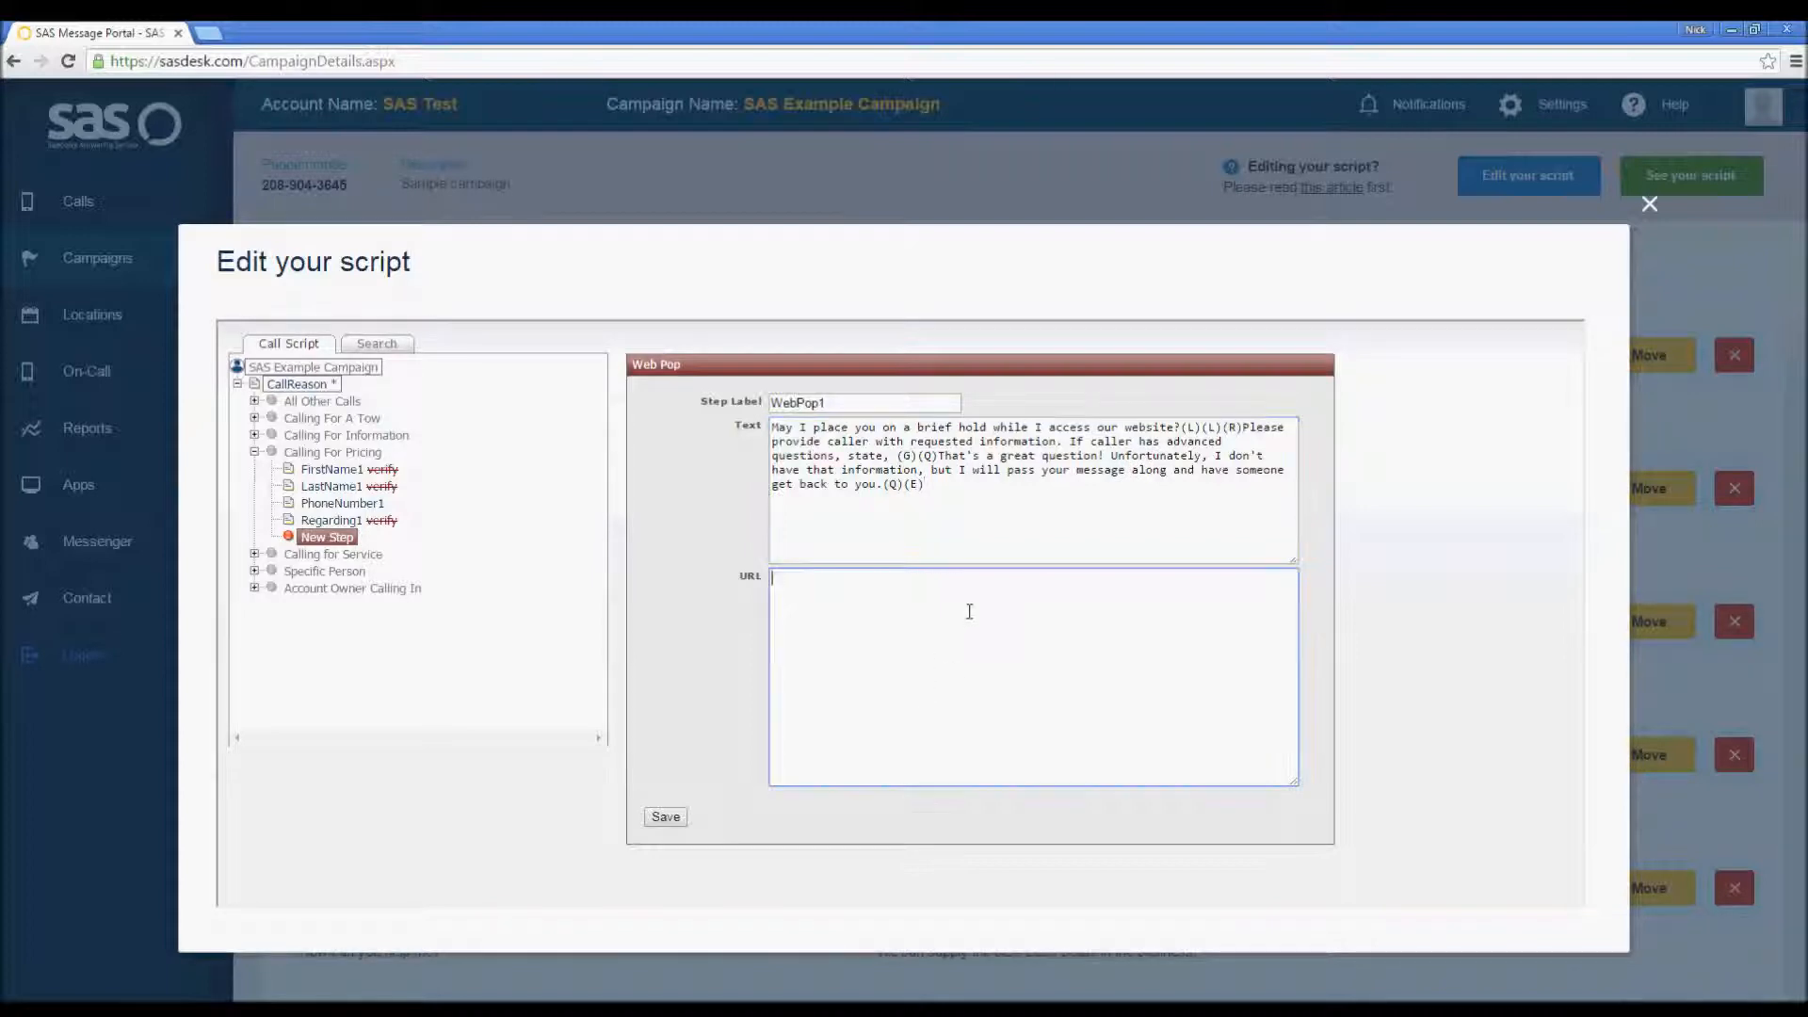
{"action": "type", "text": "www.yourURLhere.com"}
{"action": "left_click", "coordinate": [674, 821]}
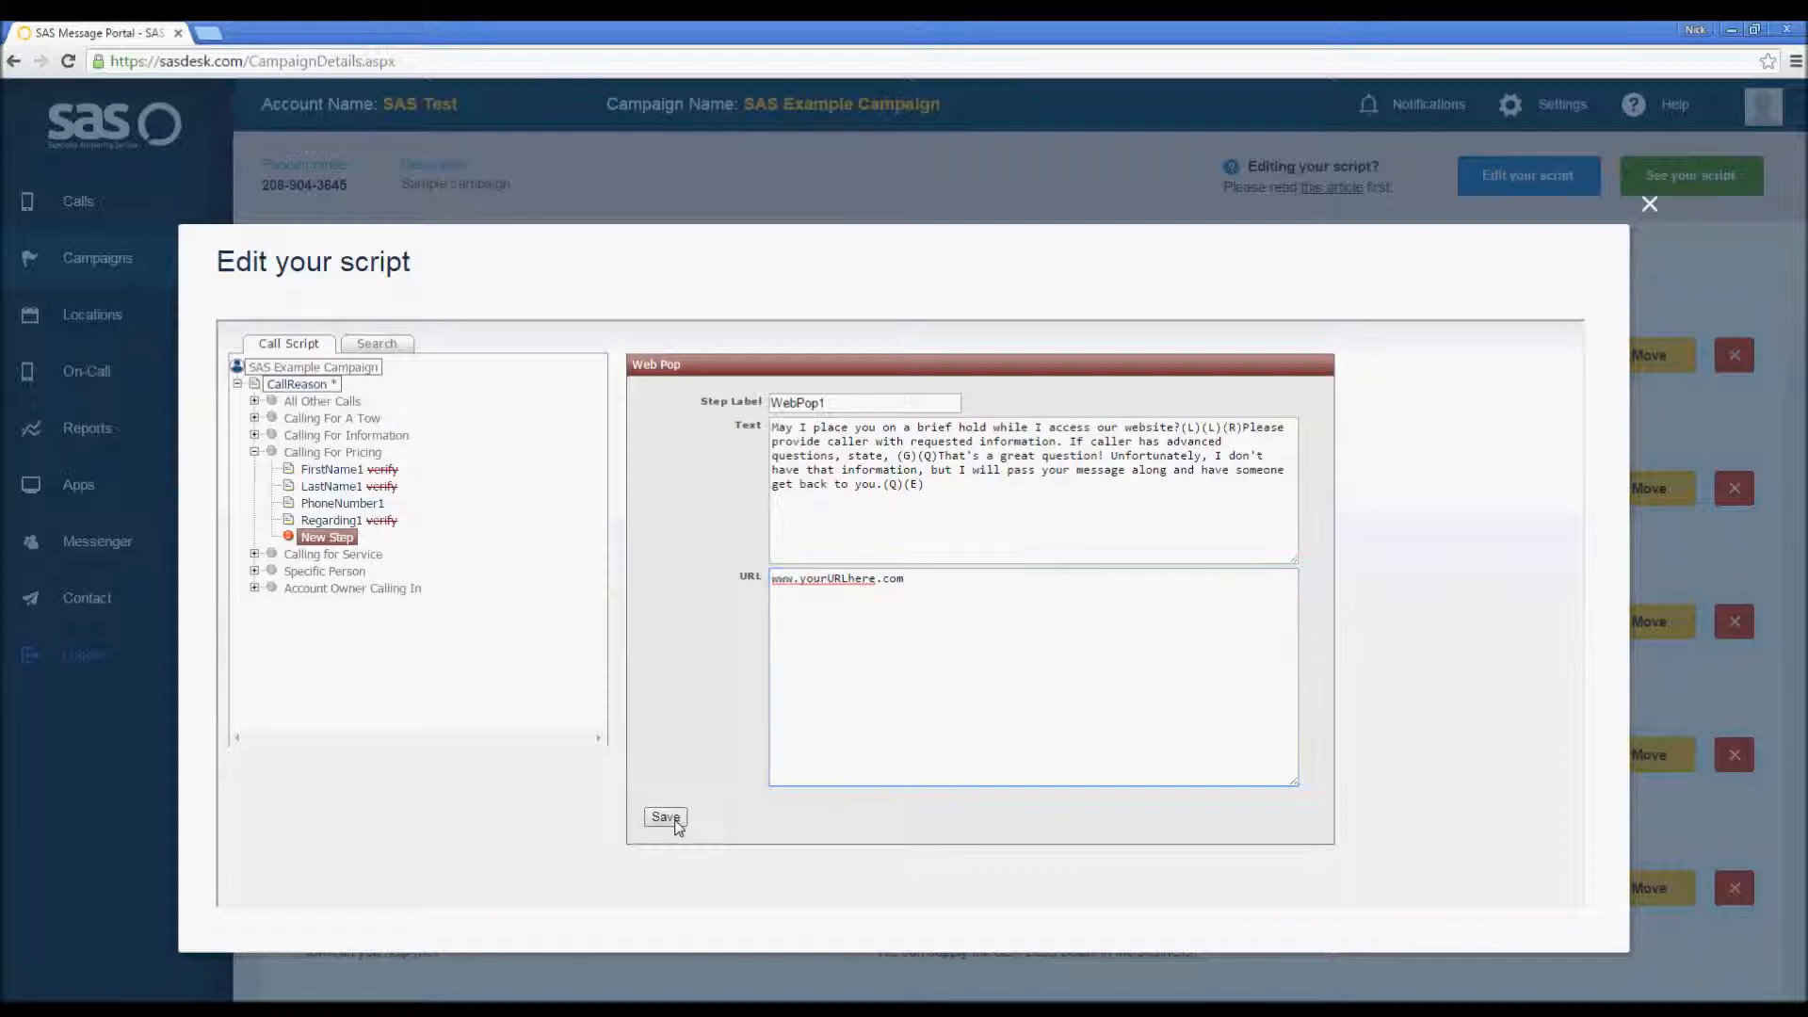
Step: Open WebPop1's options and add option 1 named Pricing Provided
{"action": "left_click", "coordinate": [329, 538]}
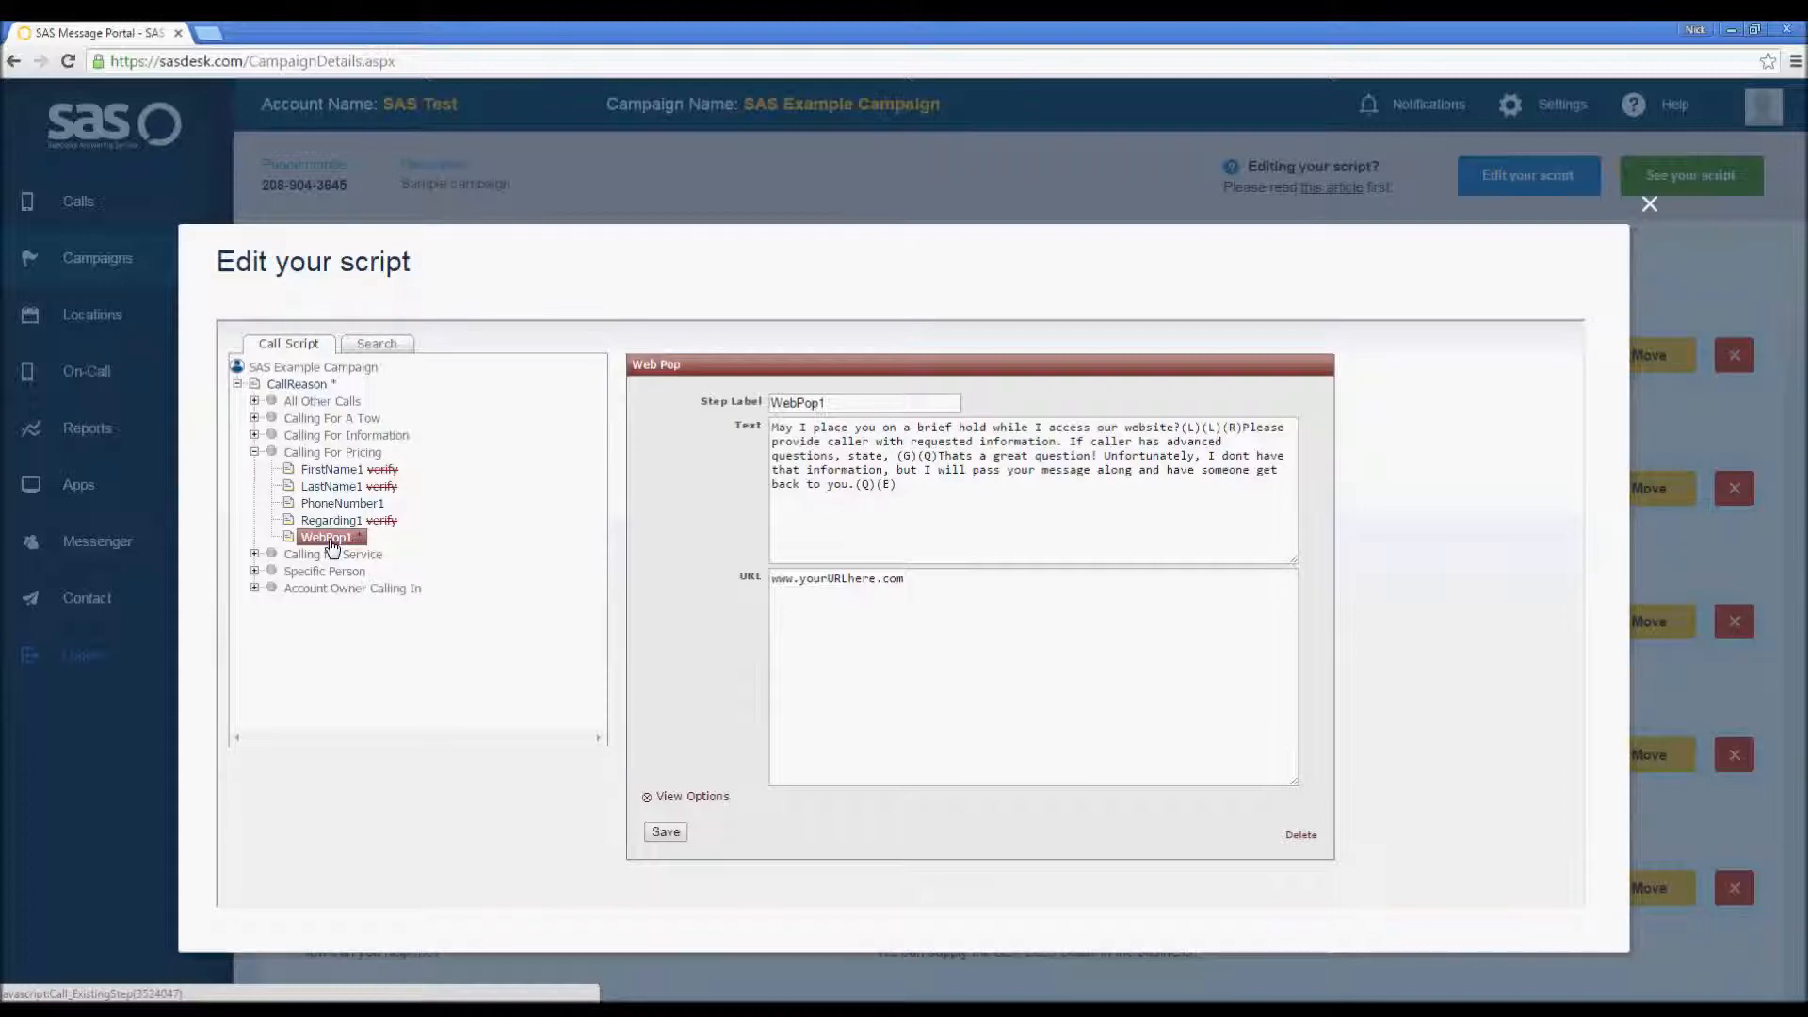
{"action": "left_click", "coordinate": [692, 797]}
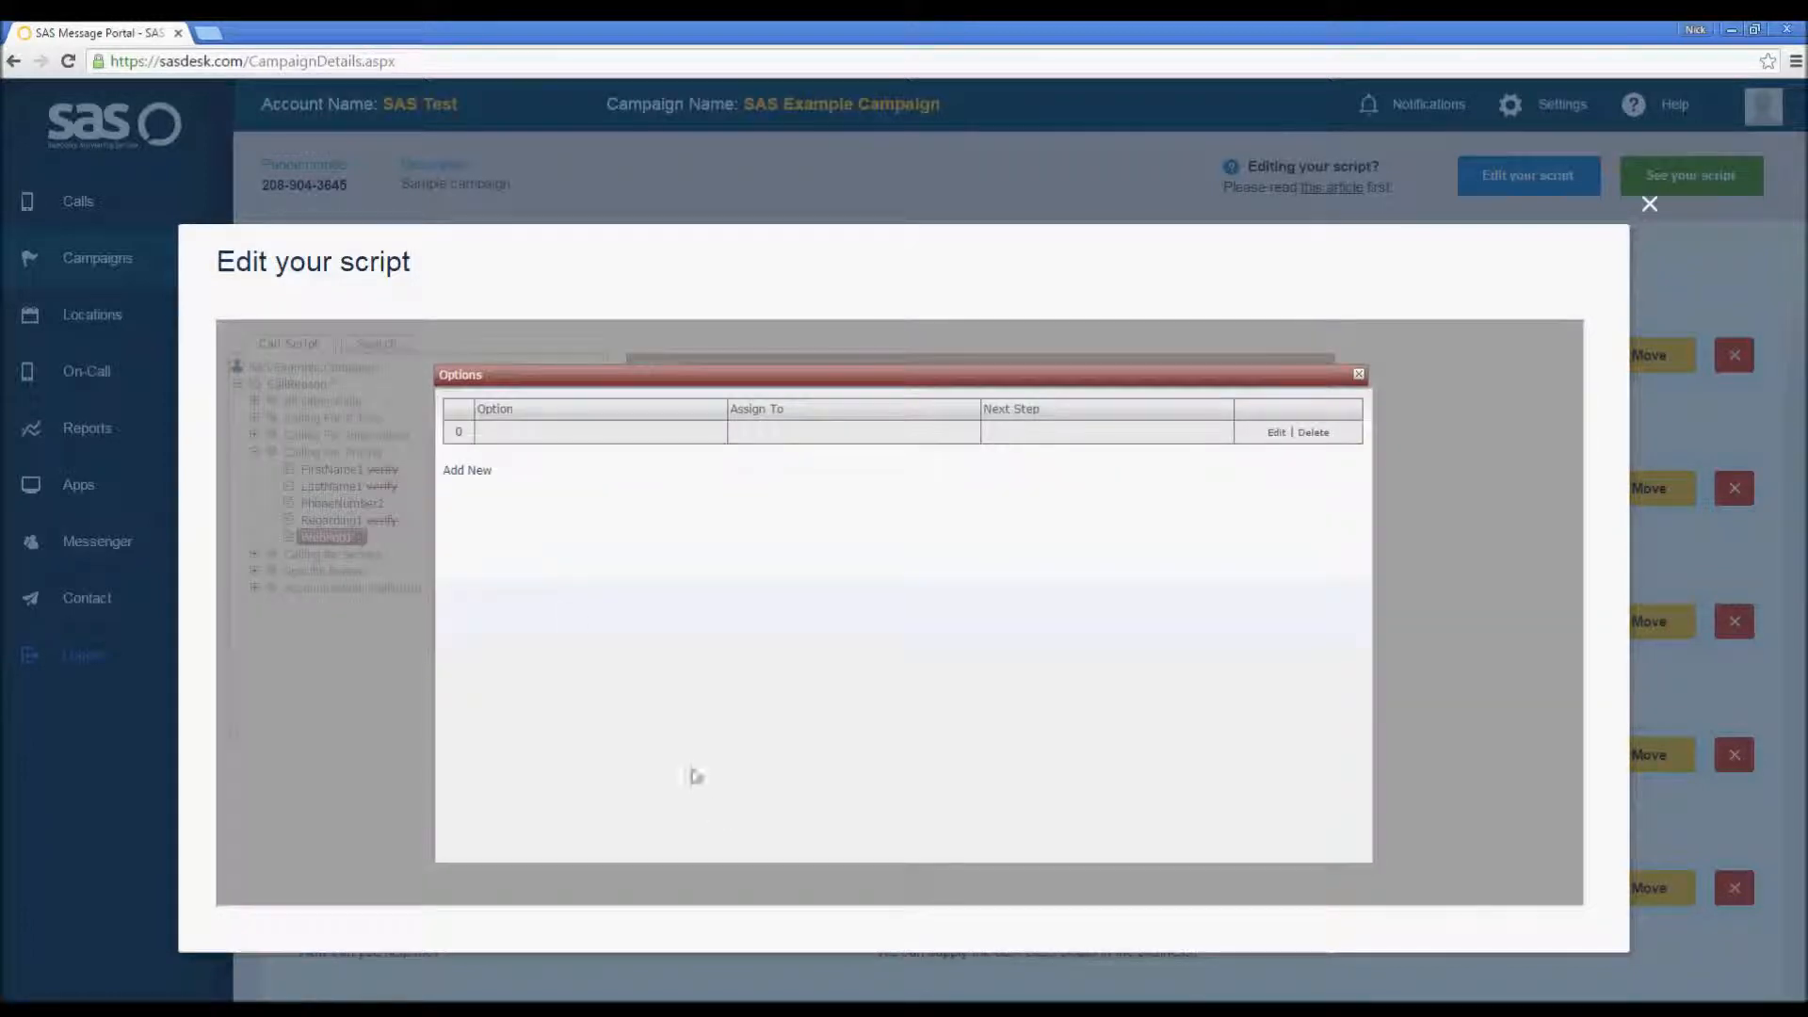
{"action": "left_click", "coordinate": [465, 471]}
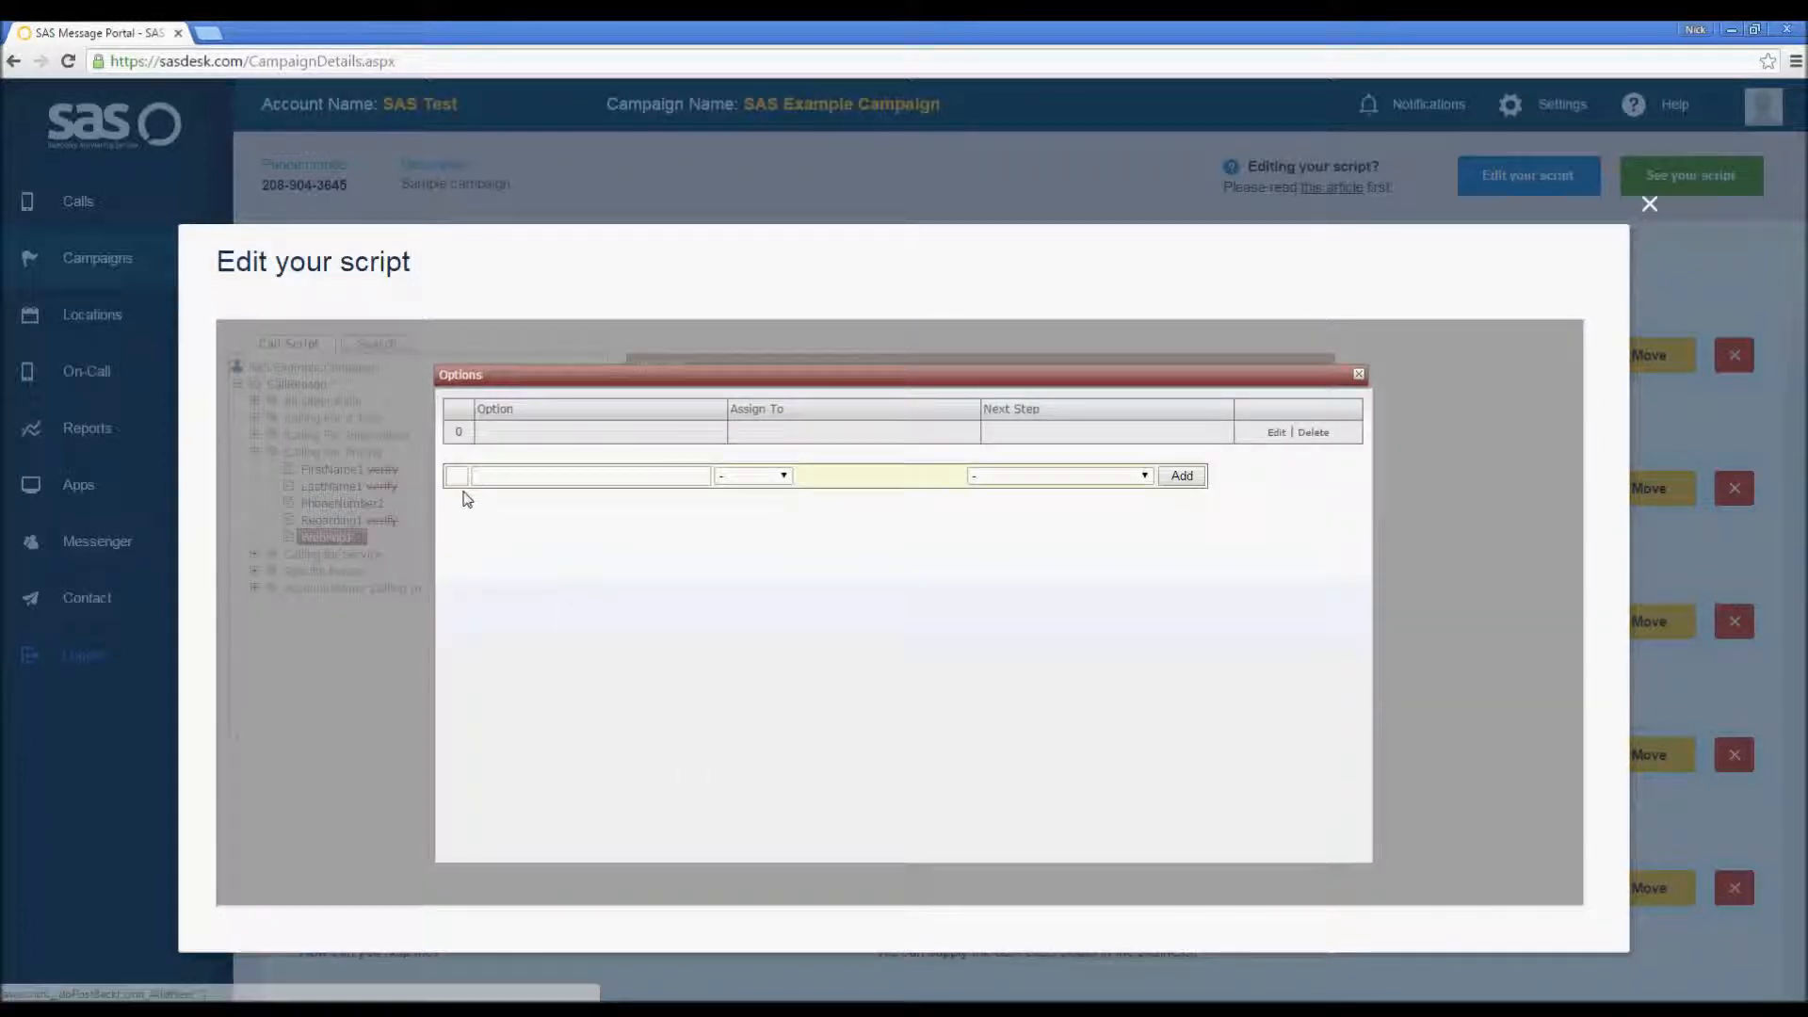
{"action": "type", "text": "1"}
{"action": "left_click", "coordinate": [517, 477]}
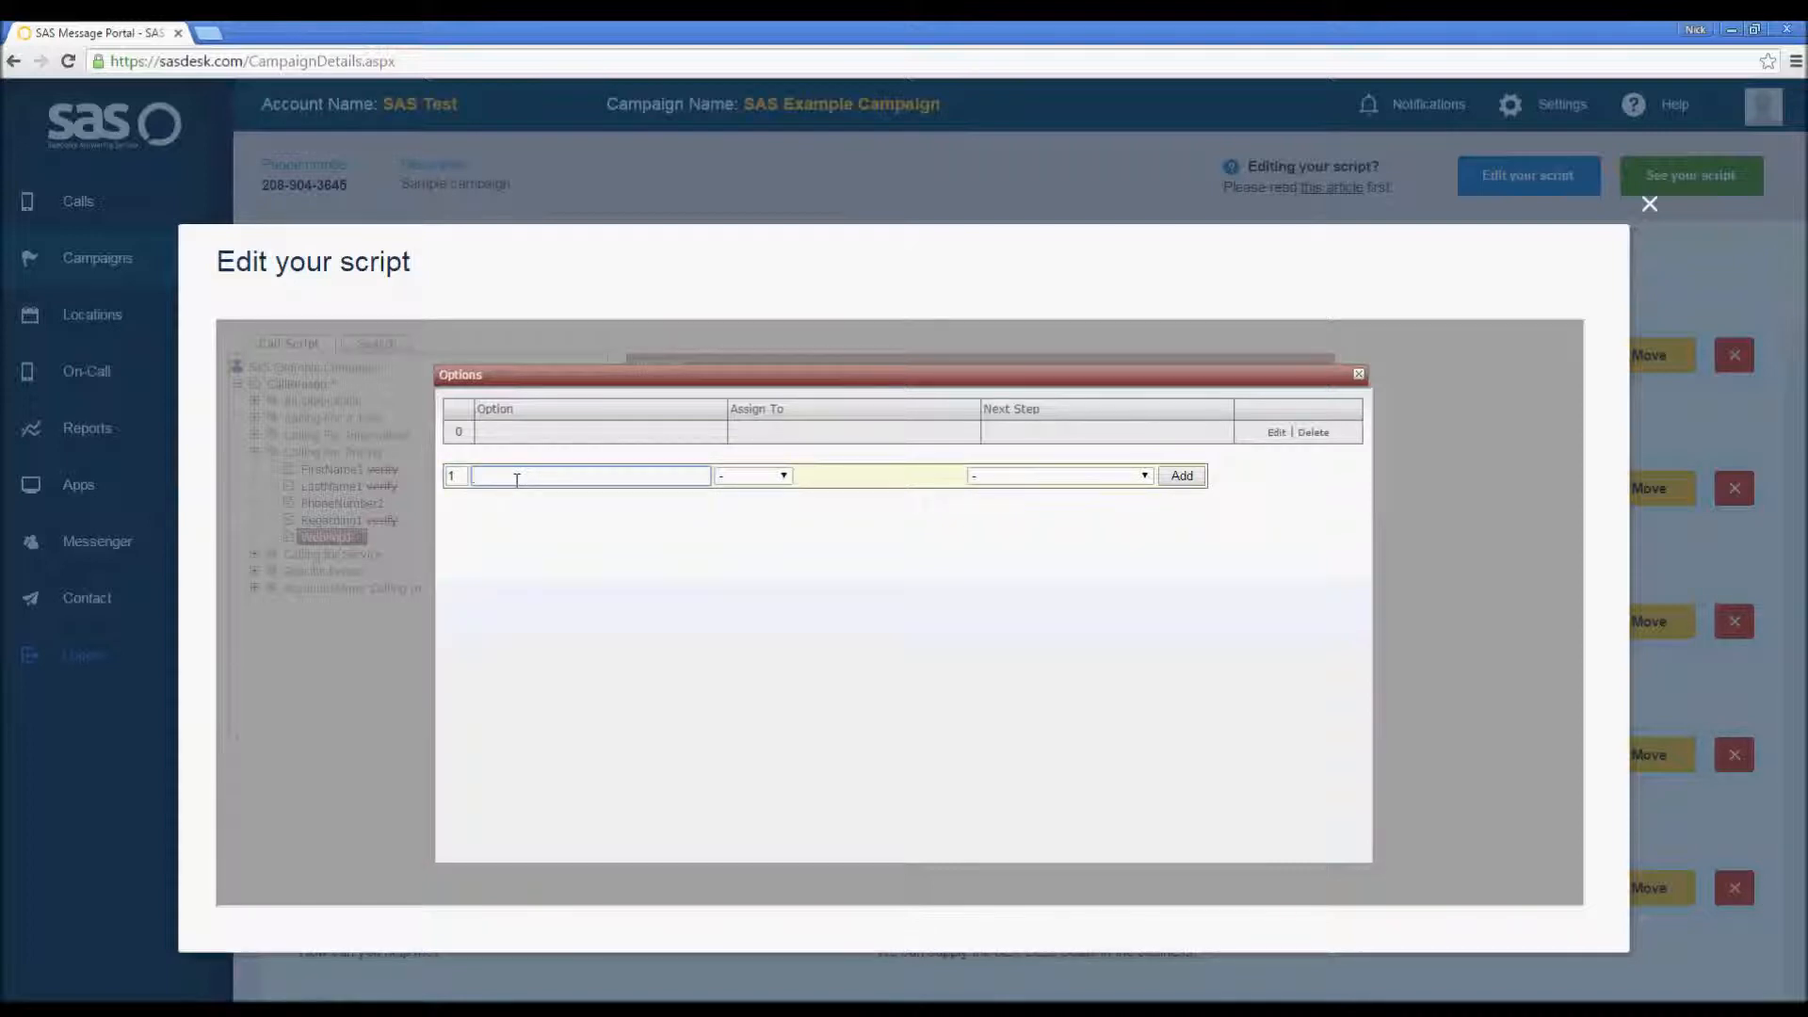
{"action": "type", "text": "Pricing Provided"}
{"action": "left_click", "coordinate": [1183, 476]}
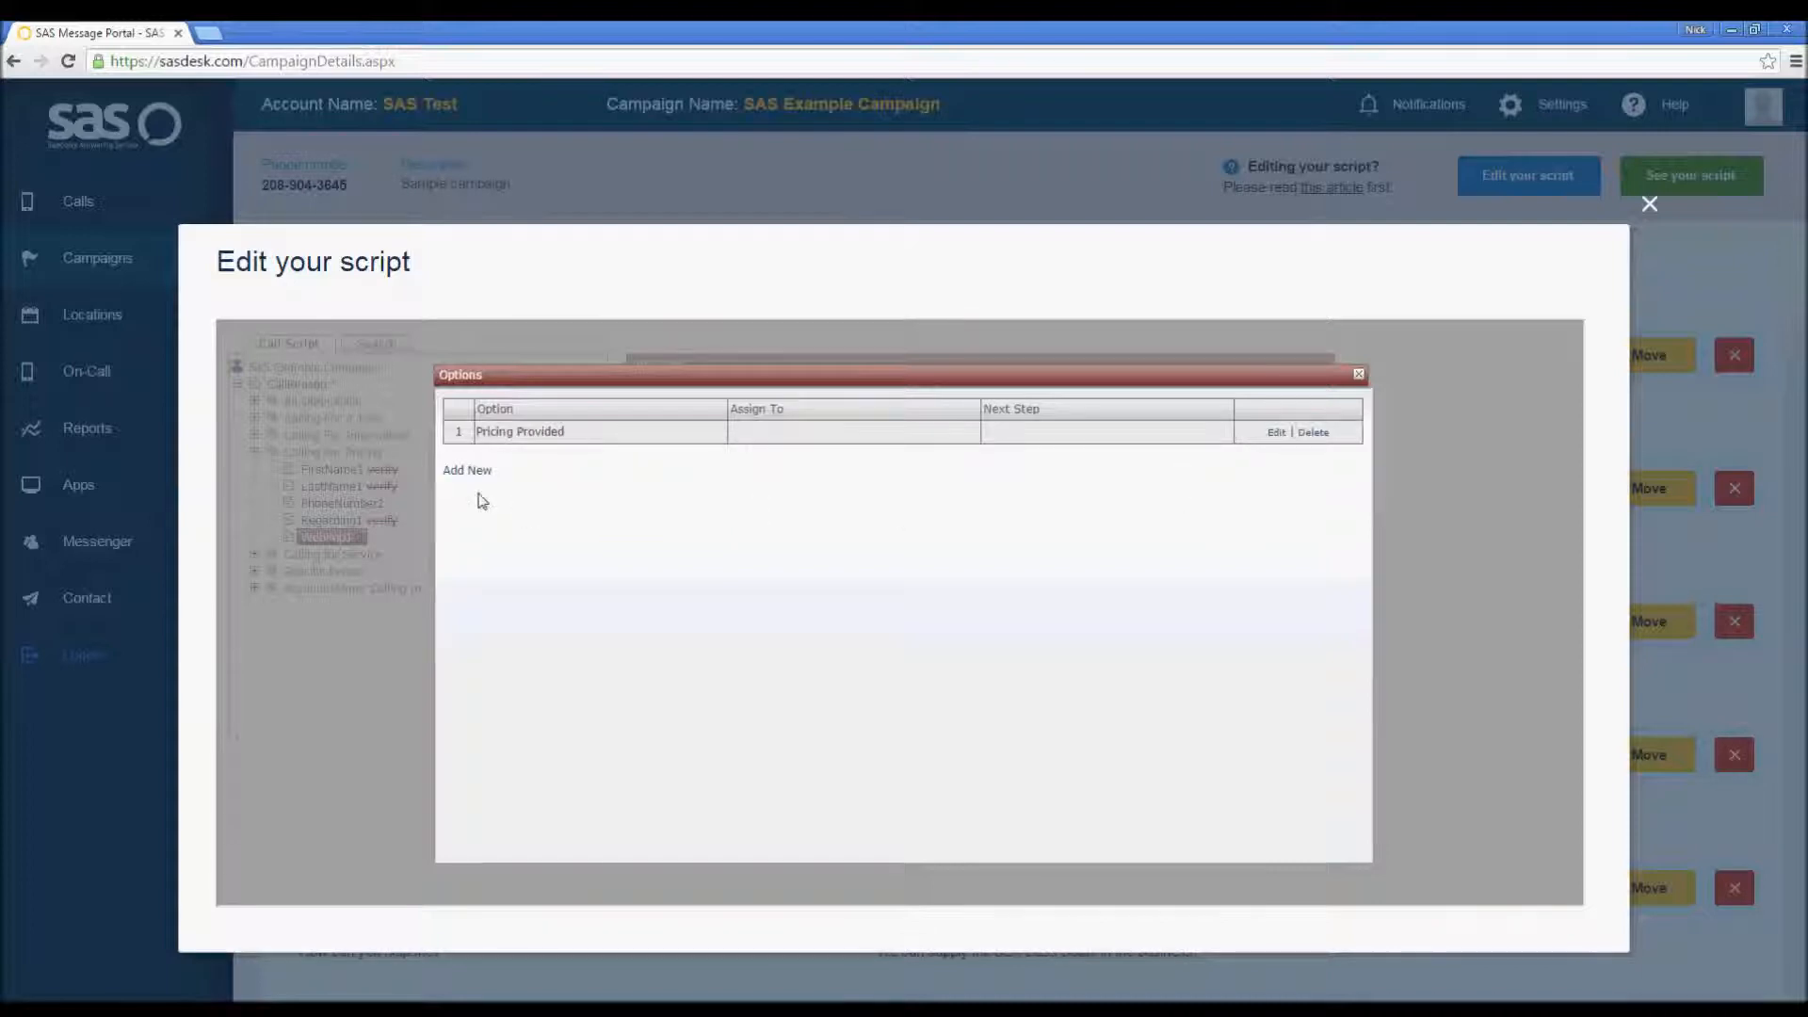
Step: Add a second option named Needs Call Back
{"action": "left_click", "coordinate": [461, 484]}
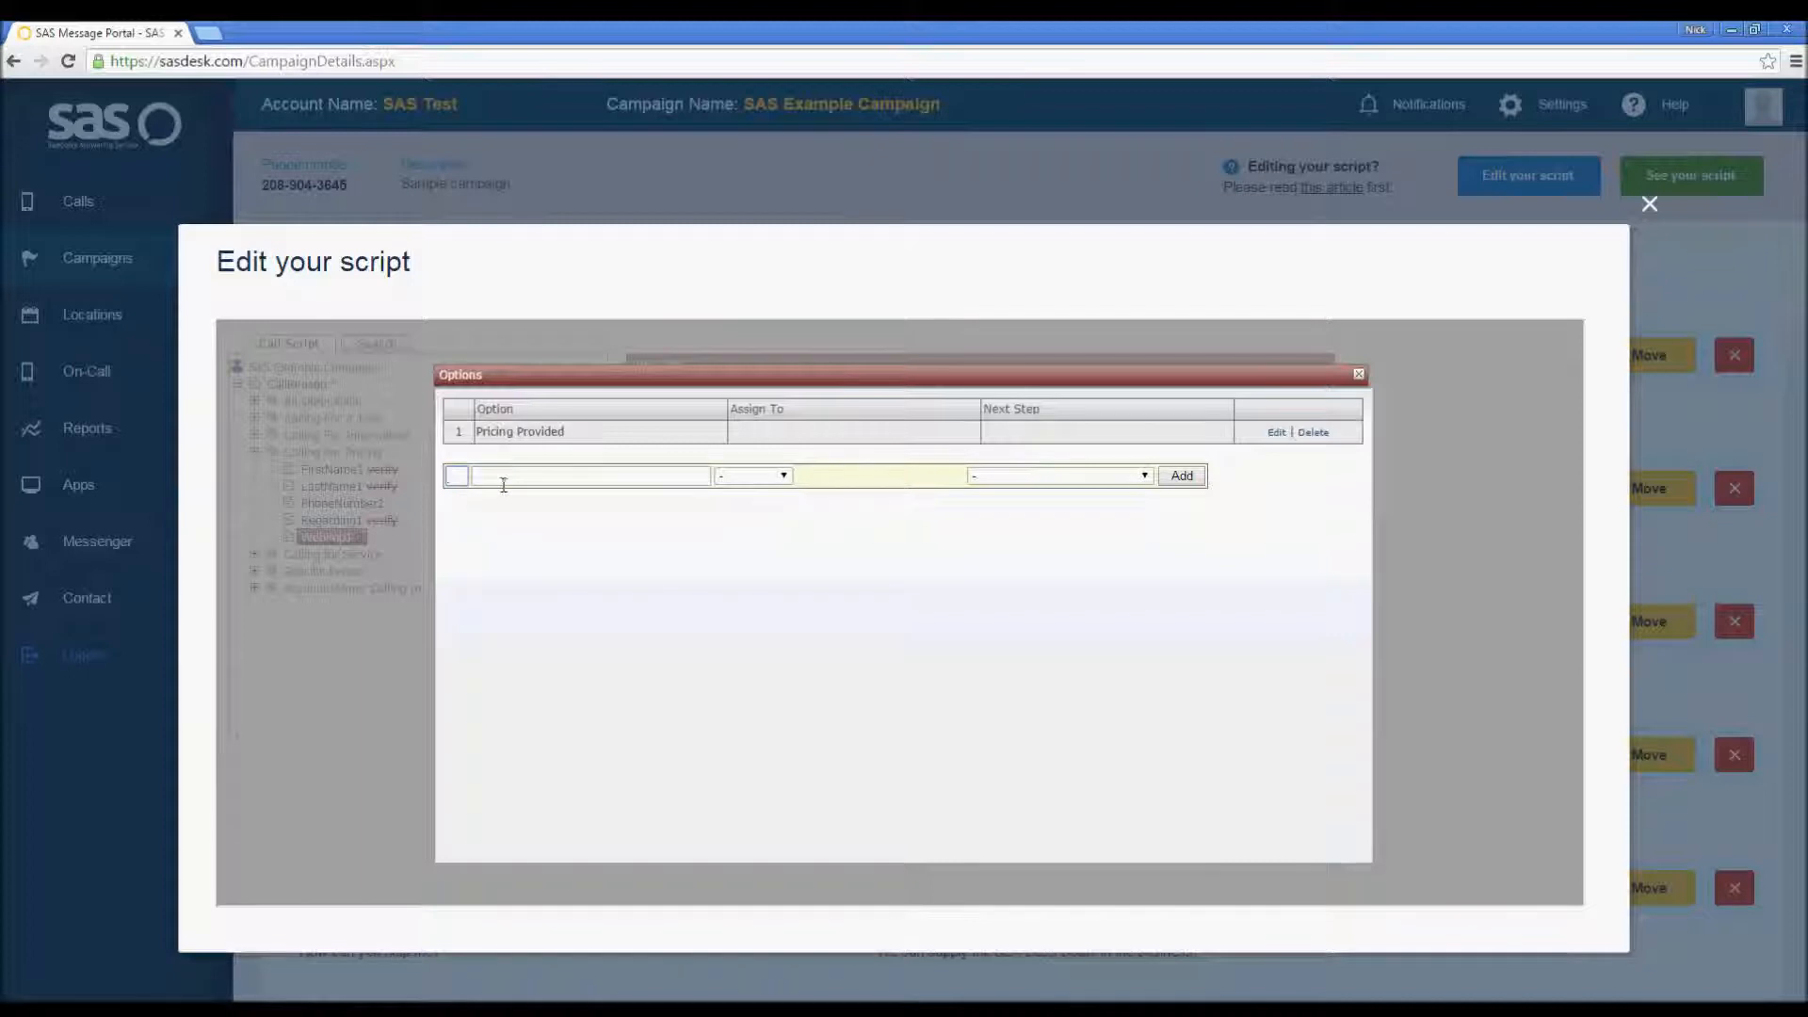
{"action": "left_click", "coordinate": [544, 478]}
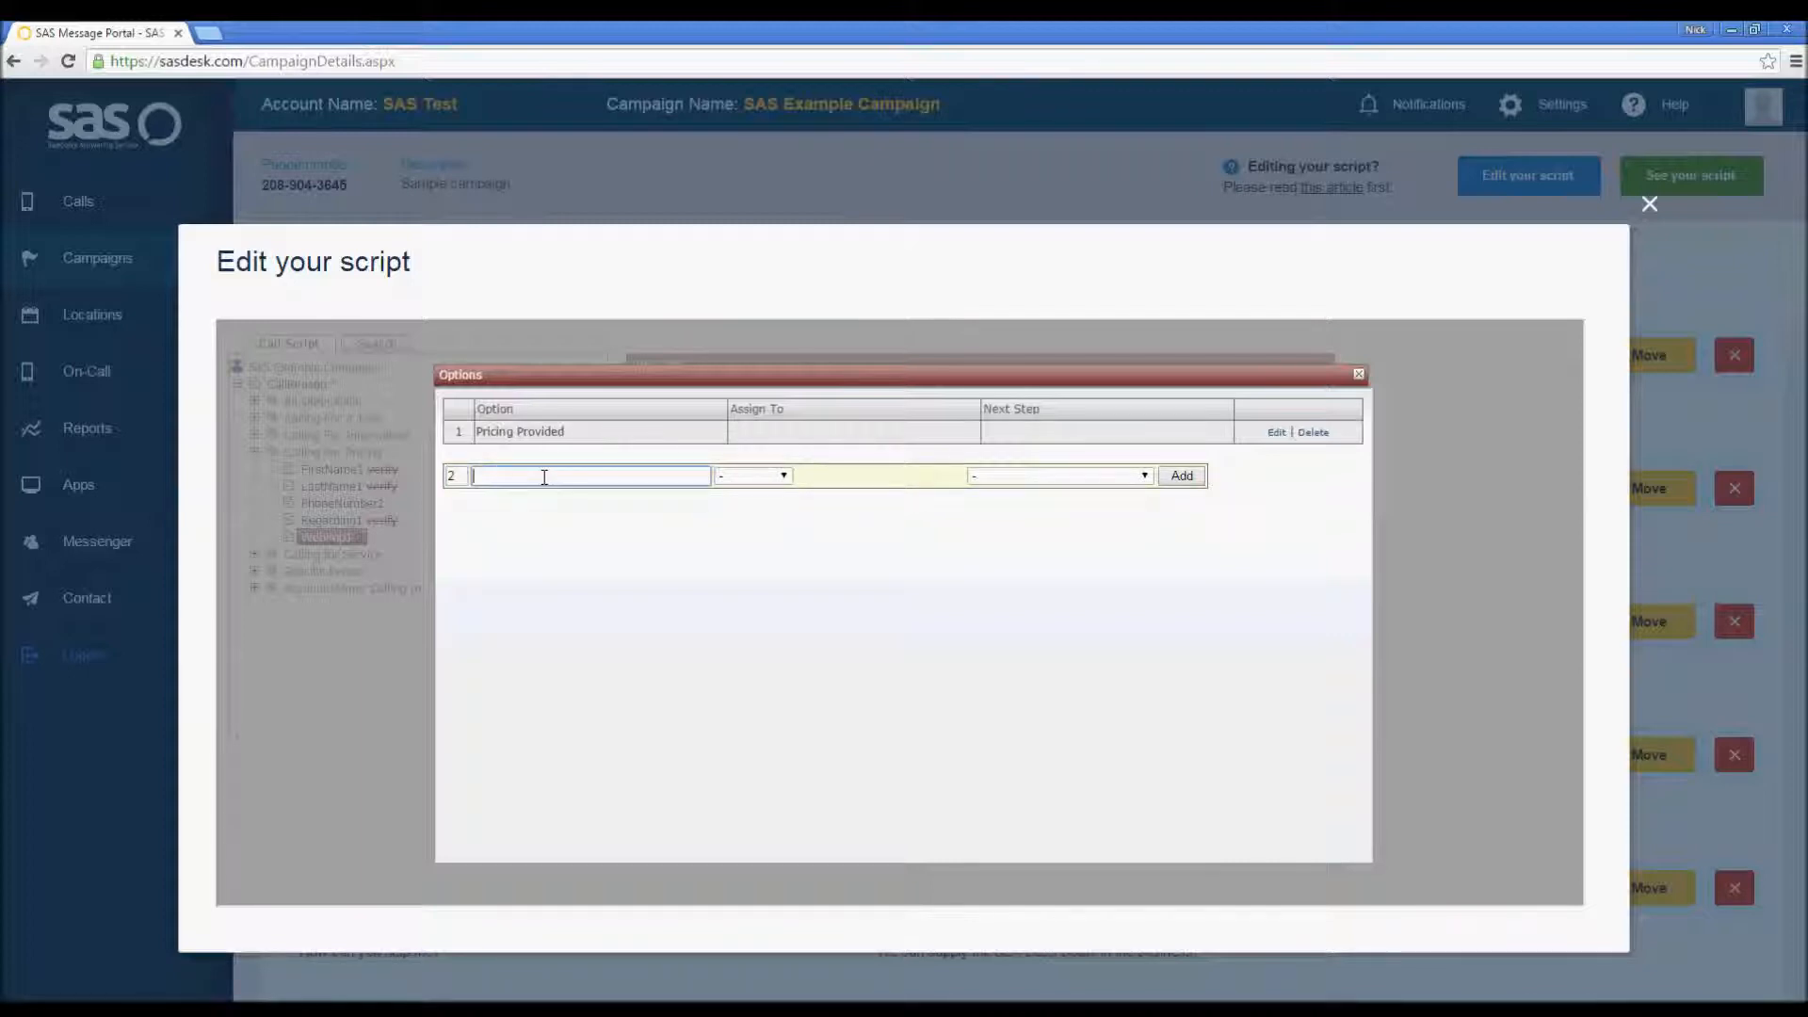
{"action": "type", "text": "Needs Call Back"}
{"action": "left_click", "coordinate": [1182, 476]}
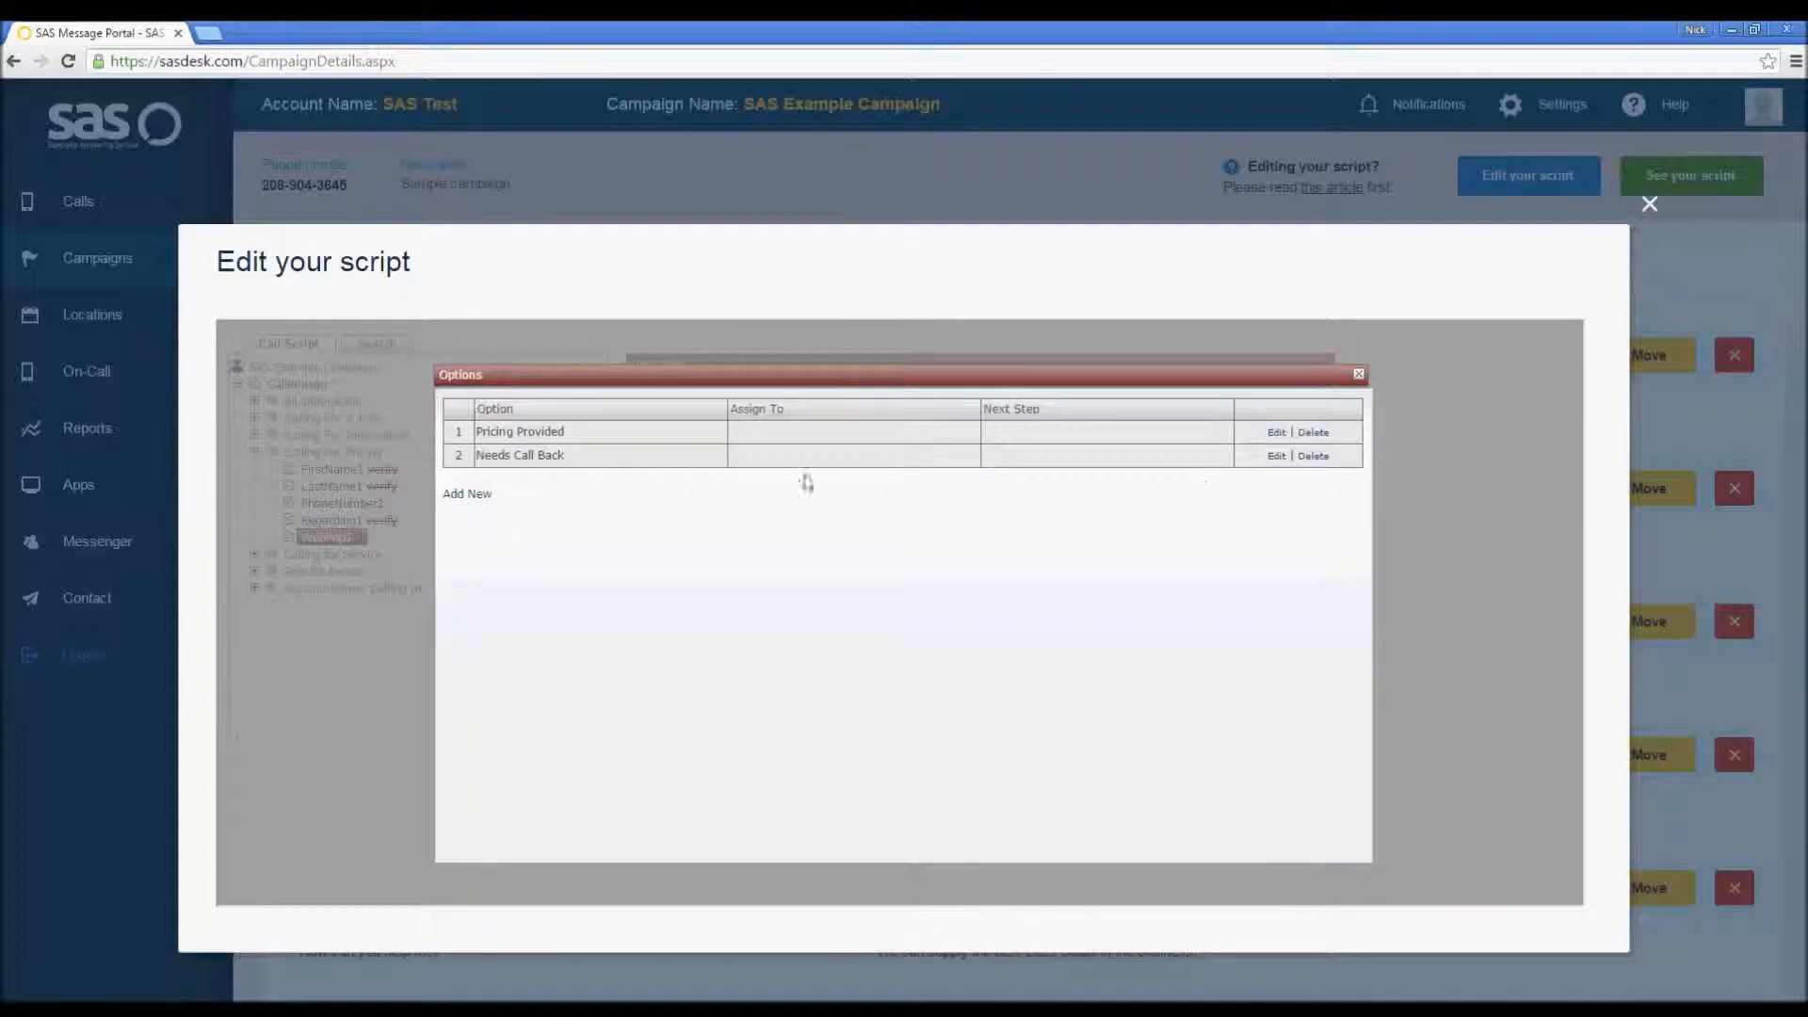
Step: Add a third option named Website Down, close the options and save the WebPop1 step
{"action": "left_click", "coordinate": [476, 496]}
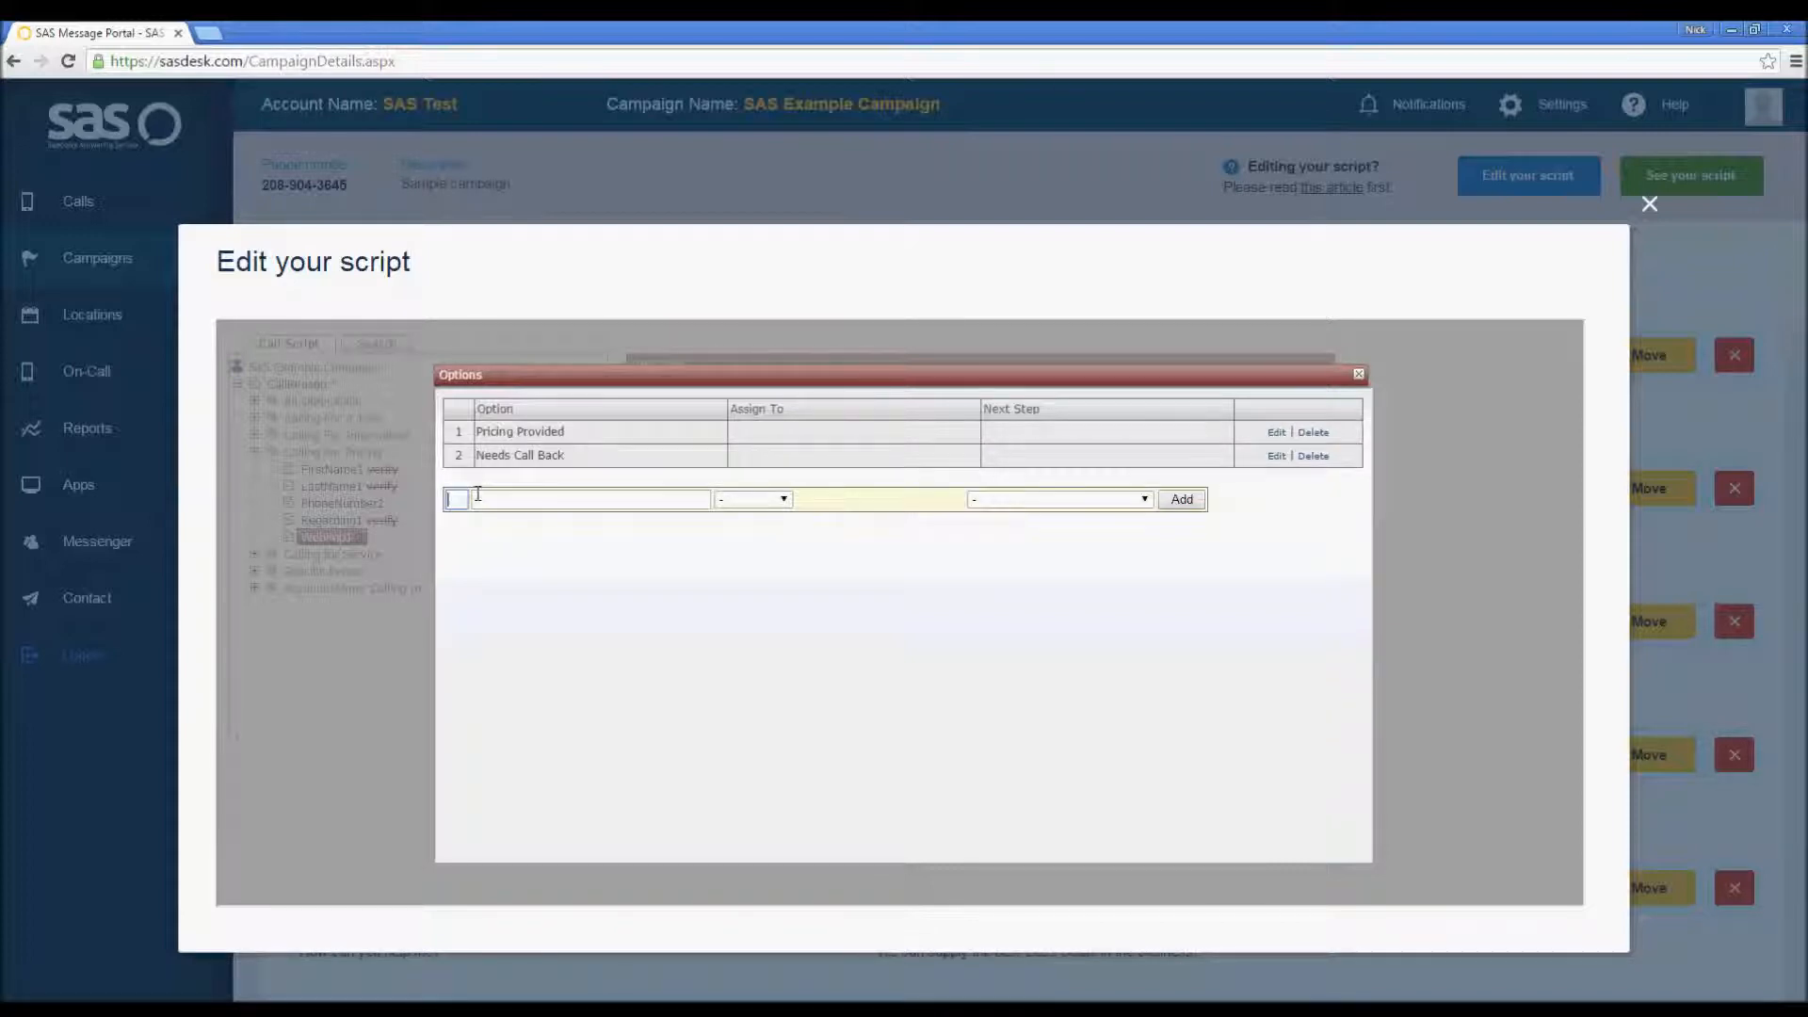
{"action": "type", "text": "Website"}
{"action": "type", "text": "Down"}
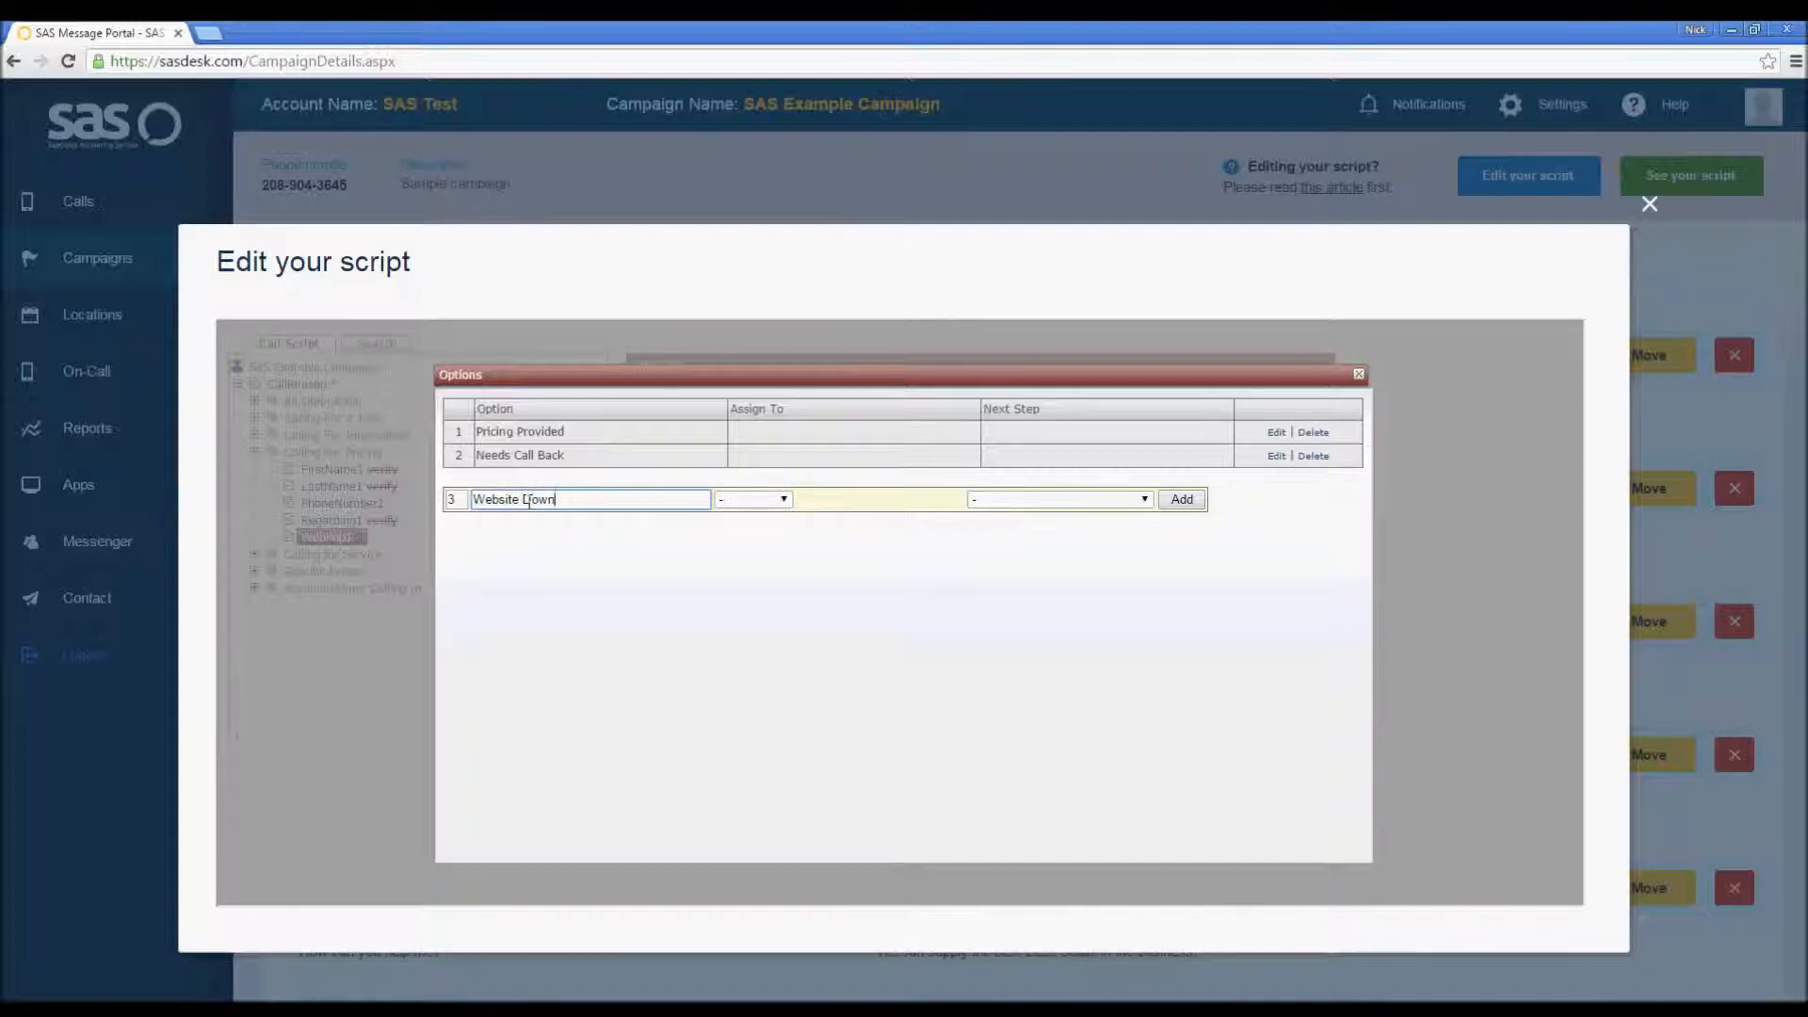
{"action": "left_click", "coordinate": [1201, 501]}
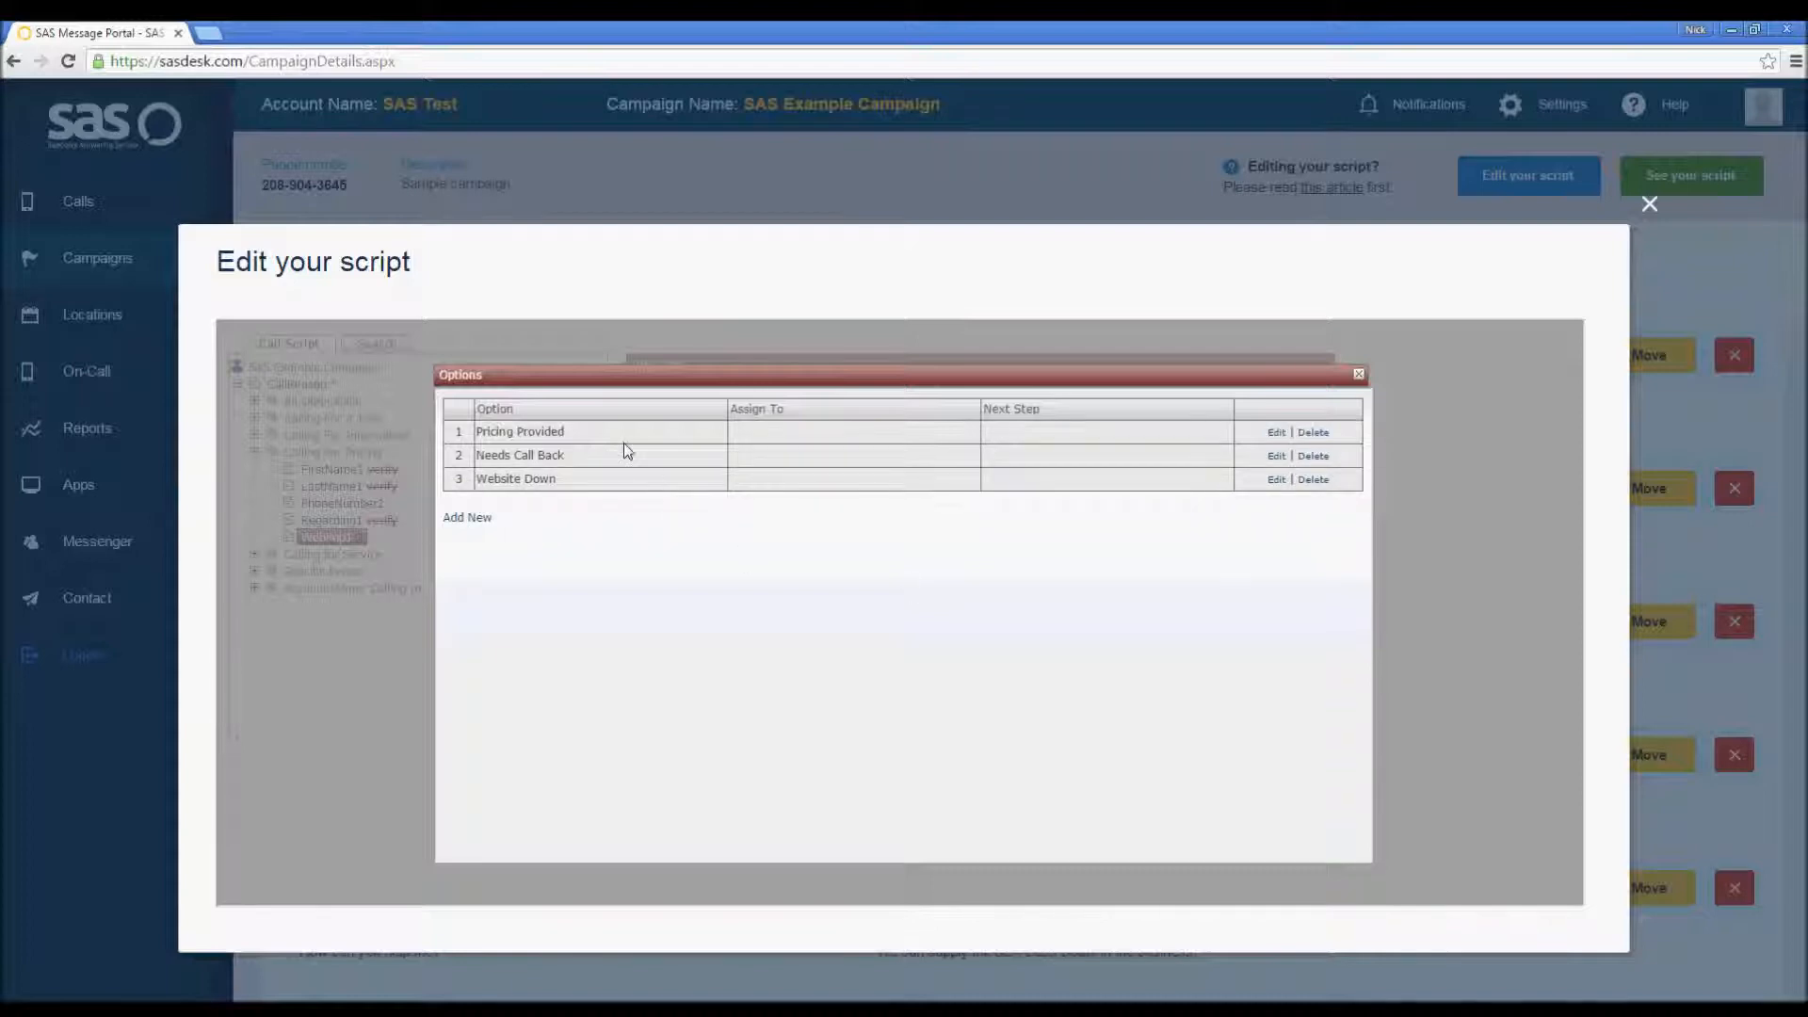
{"action": "left_click", "coordinate": [1359, 376]}
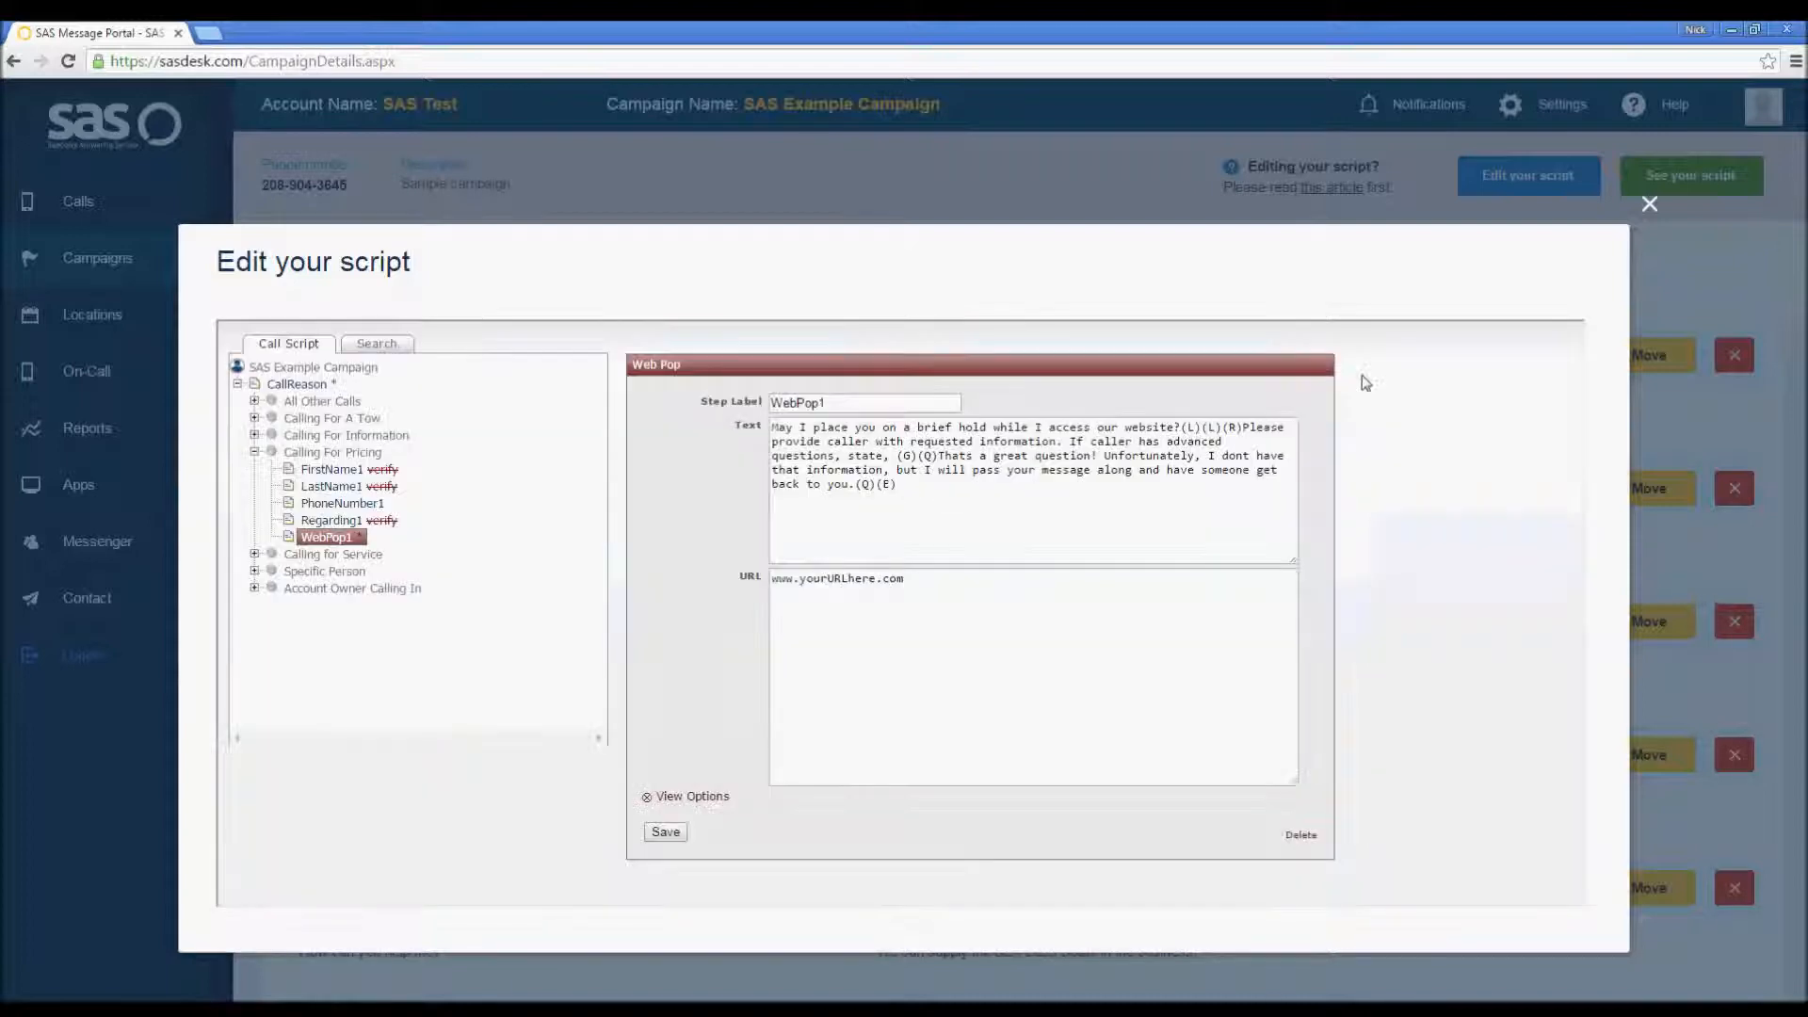
{"action": "left_click", "coordinate": [675, 834]}
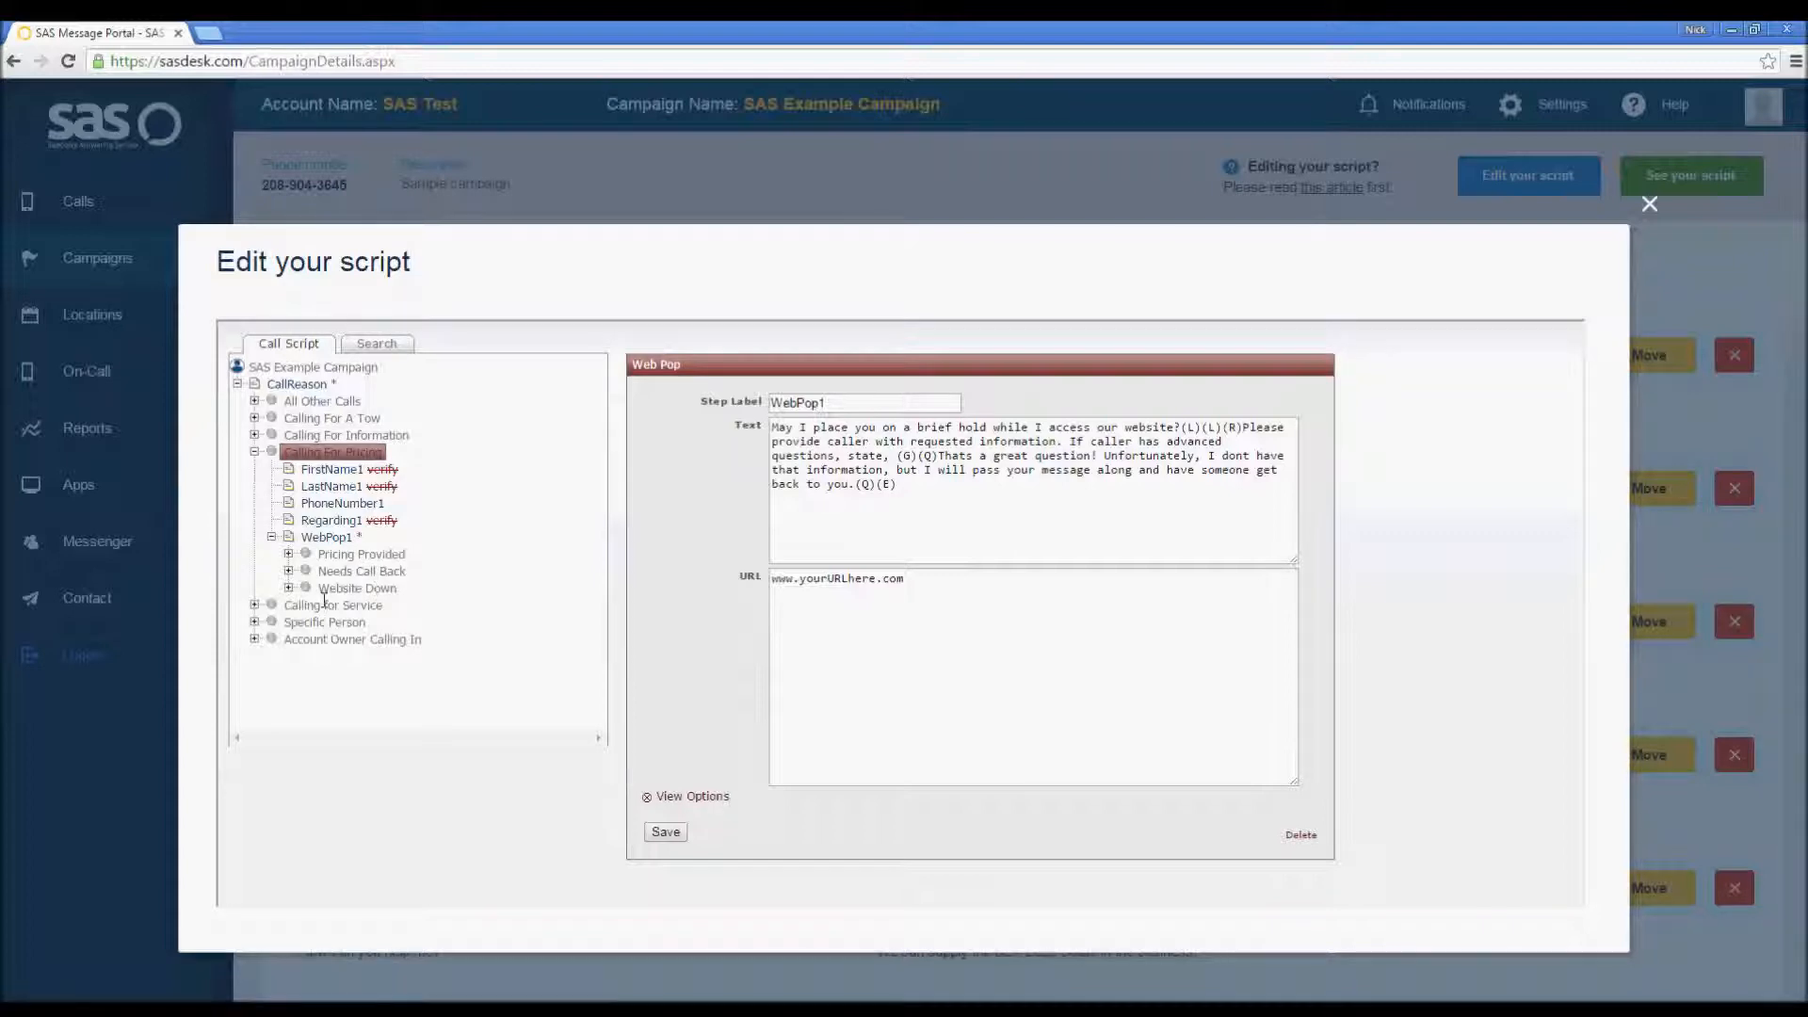
Step: Expand WebPop1's options and add a Closing step under the Pricing Provided option
{"action": "left_click", "coordinate": [288, 588]}
{"action": "left_click", "coordinate": [288, 571]}
{"action": "left_click", "coordinate": [288, 554]}
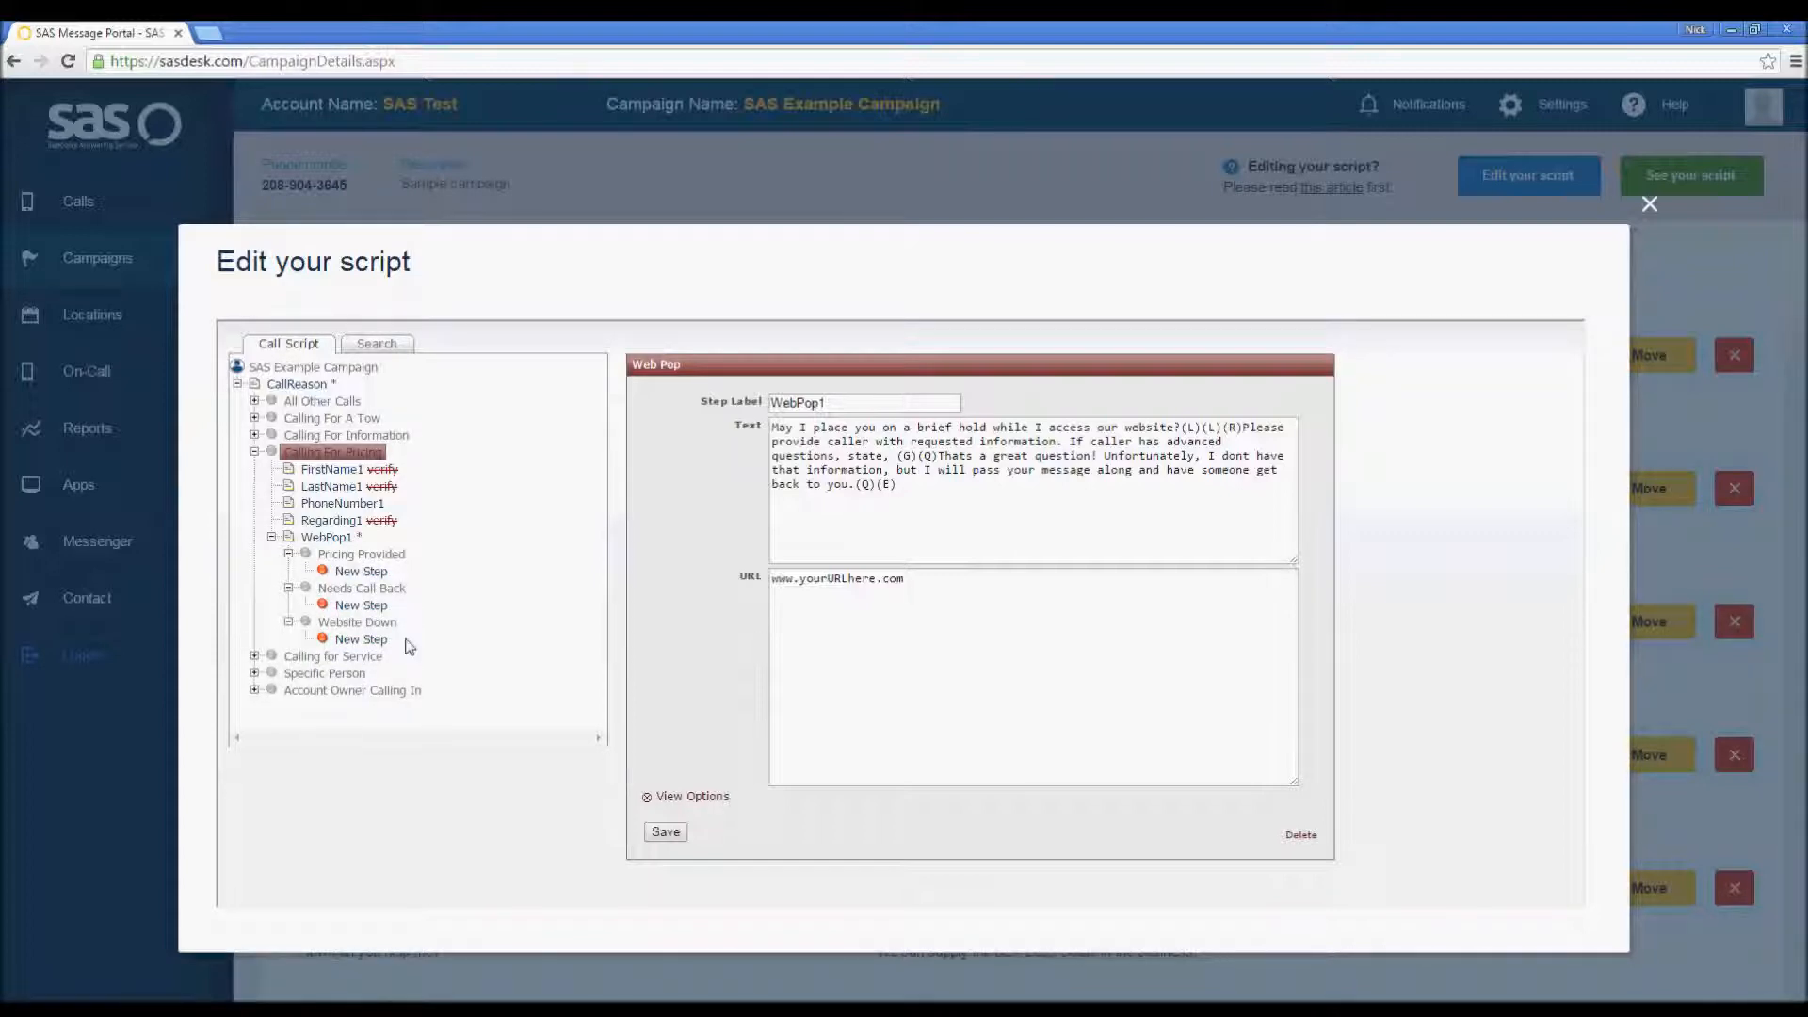
{"action": "left_click", "coordinate": [354, 574]}
{"action": "left_click", "coordinate": [946, 402]}
{"action": "scroll", "coordinate": [956, 480], "scroll_direction": "down", "scroll_amount": 4}
{"action": "scroll", "coordinate": [956, 480], "scroll_direction": "down", "scroll_amount": 1}
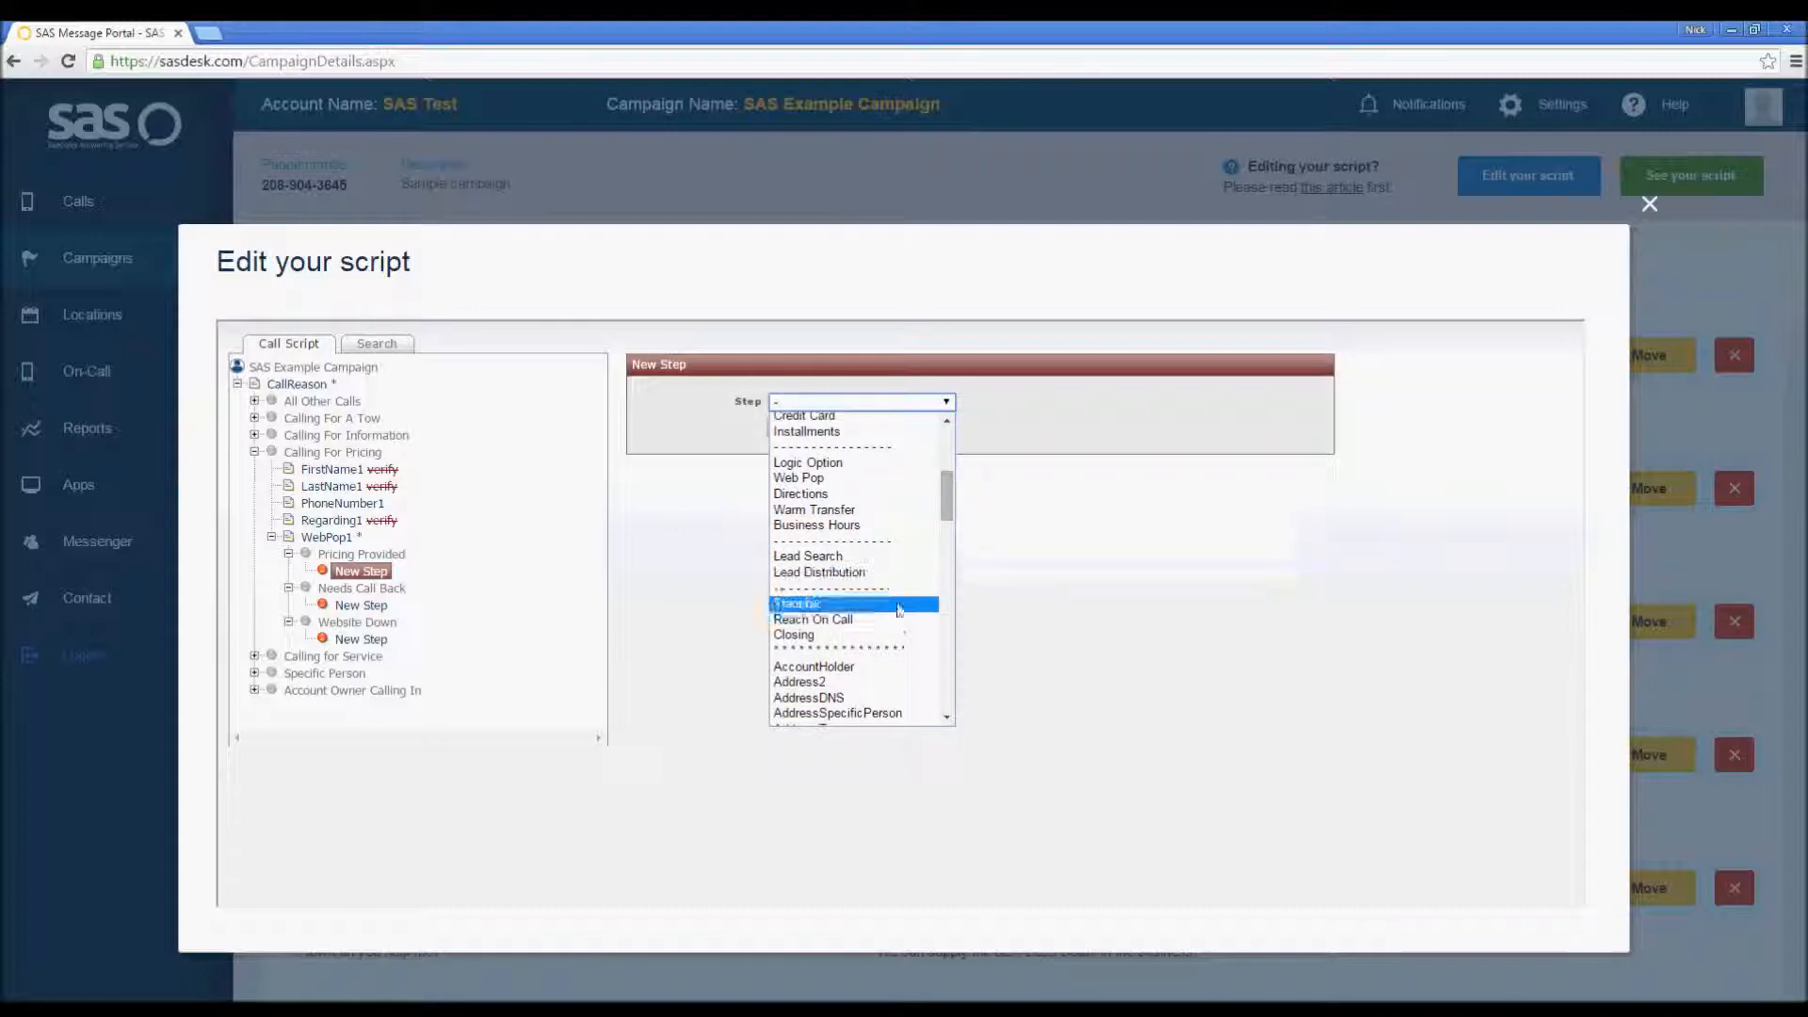
{"action": "left_click", "coordinate": [889, 631]}
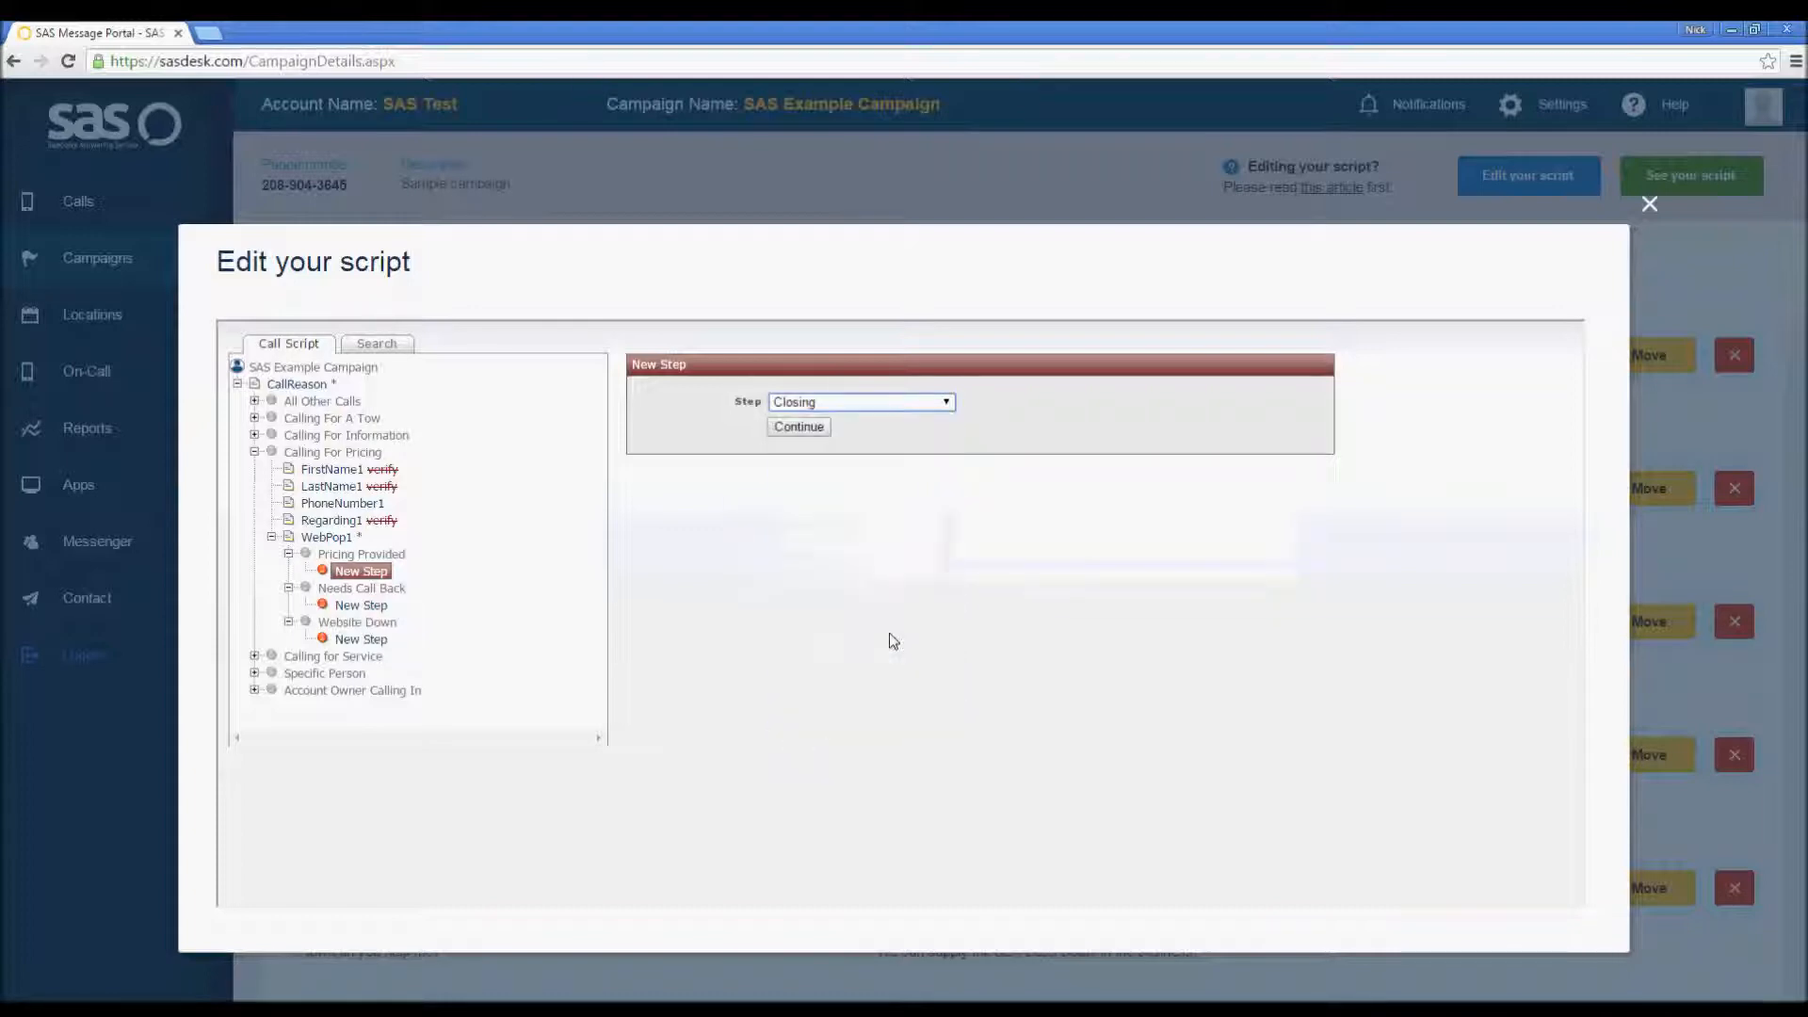
{"action": "left_click", "coordinate": [799, 426]}
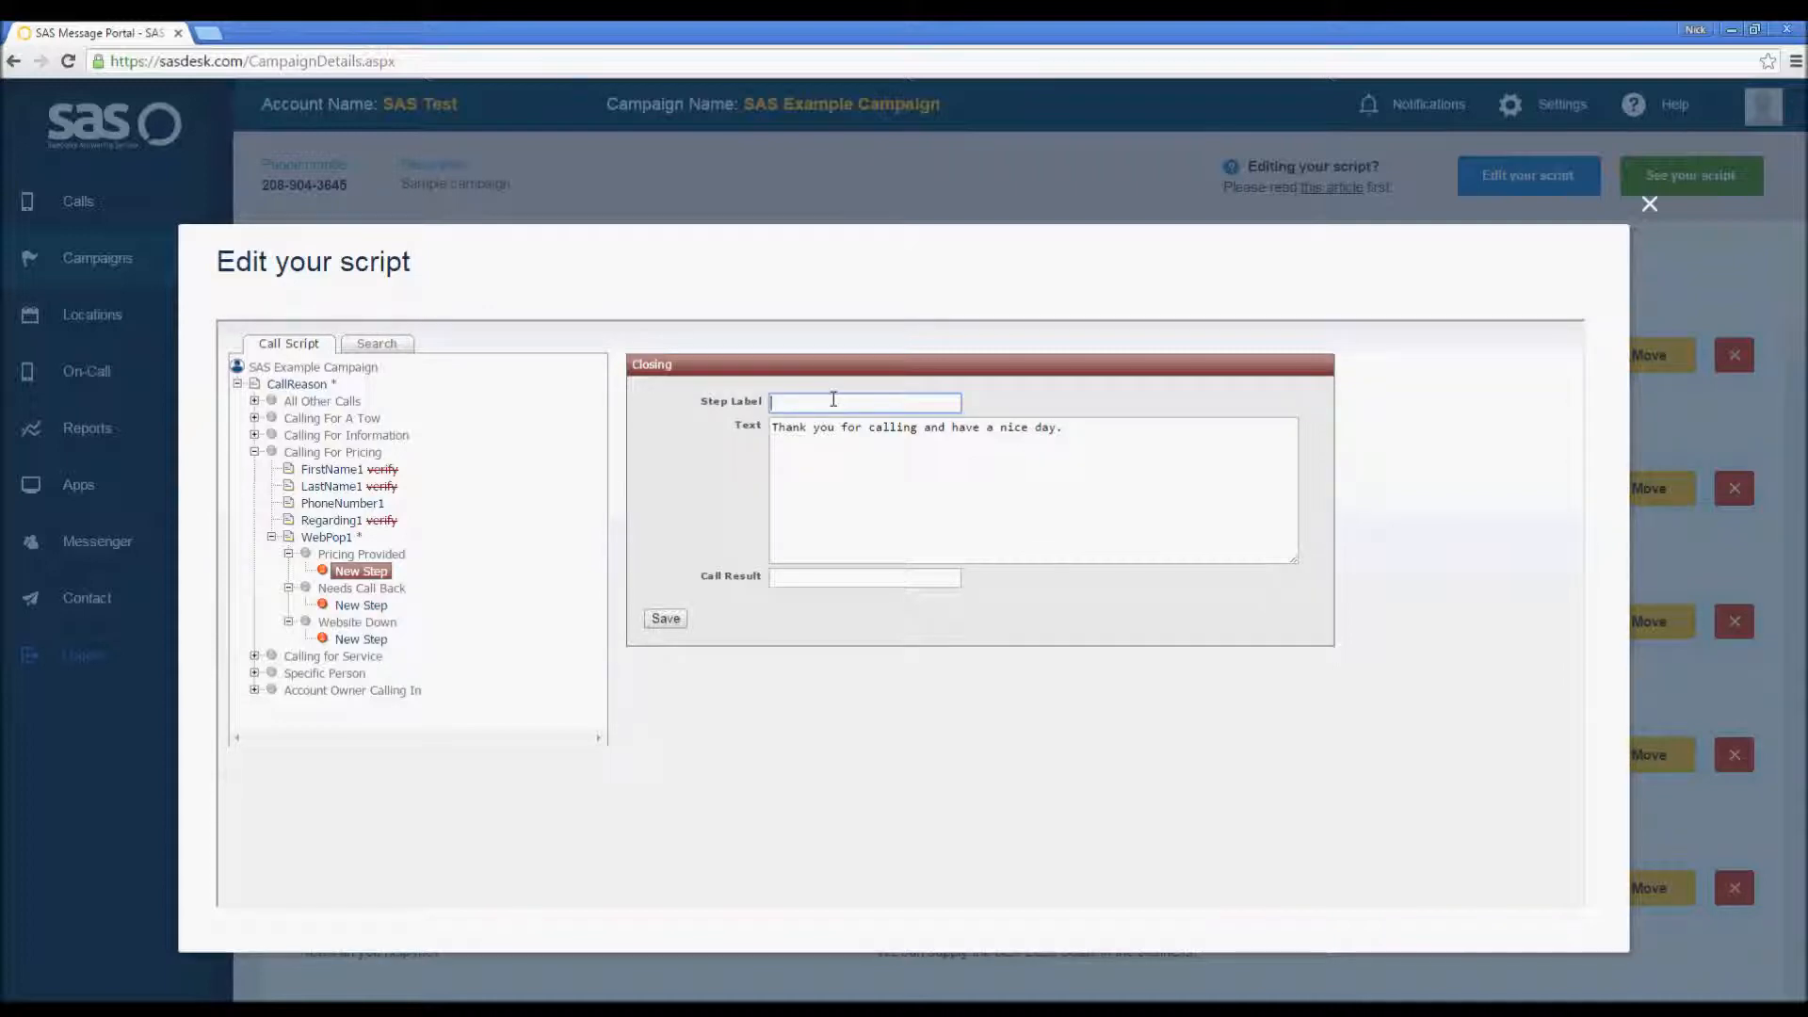
Step: Label the step ClosingPricingProvided and begin its text with "I'm glad I was able to assist you! "
{"action": "type", "text": "ClosingPricingProvided"}
{"action": "left_click", "coordinate": [777, 426]}
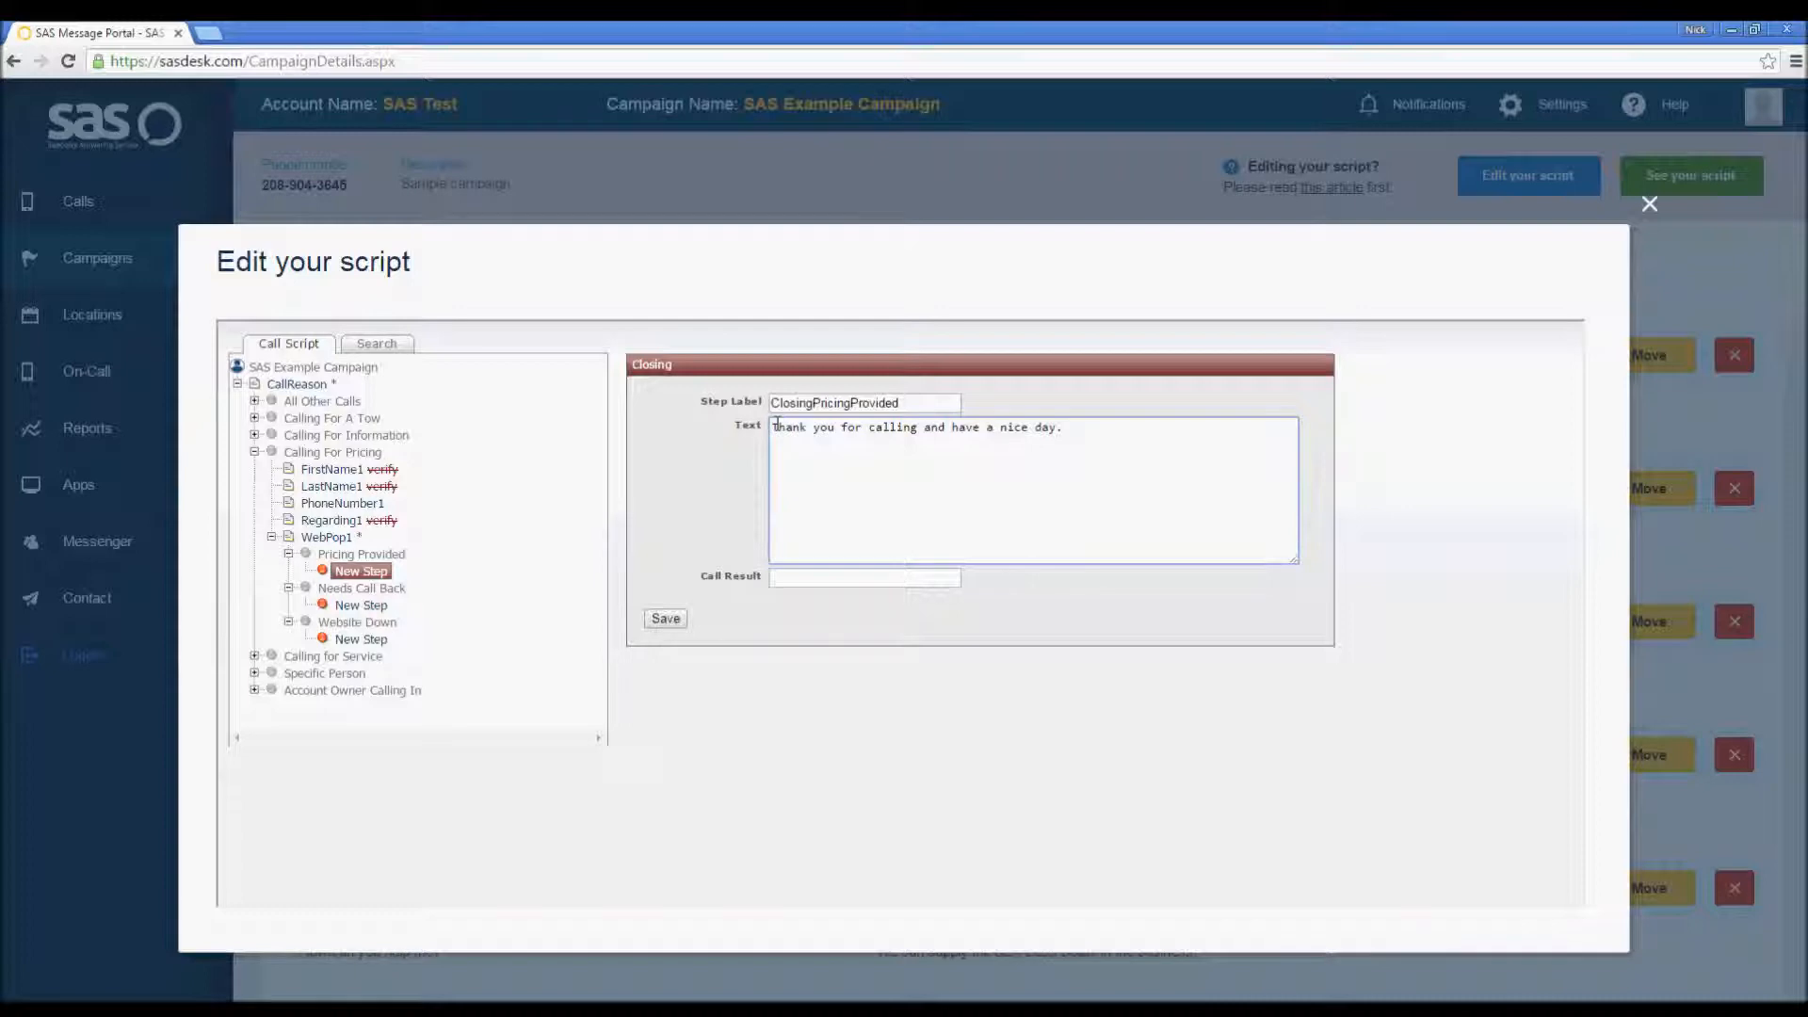
{"action": "type", "text": "I'm glad I was "}
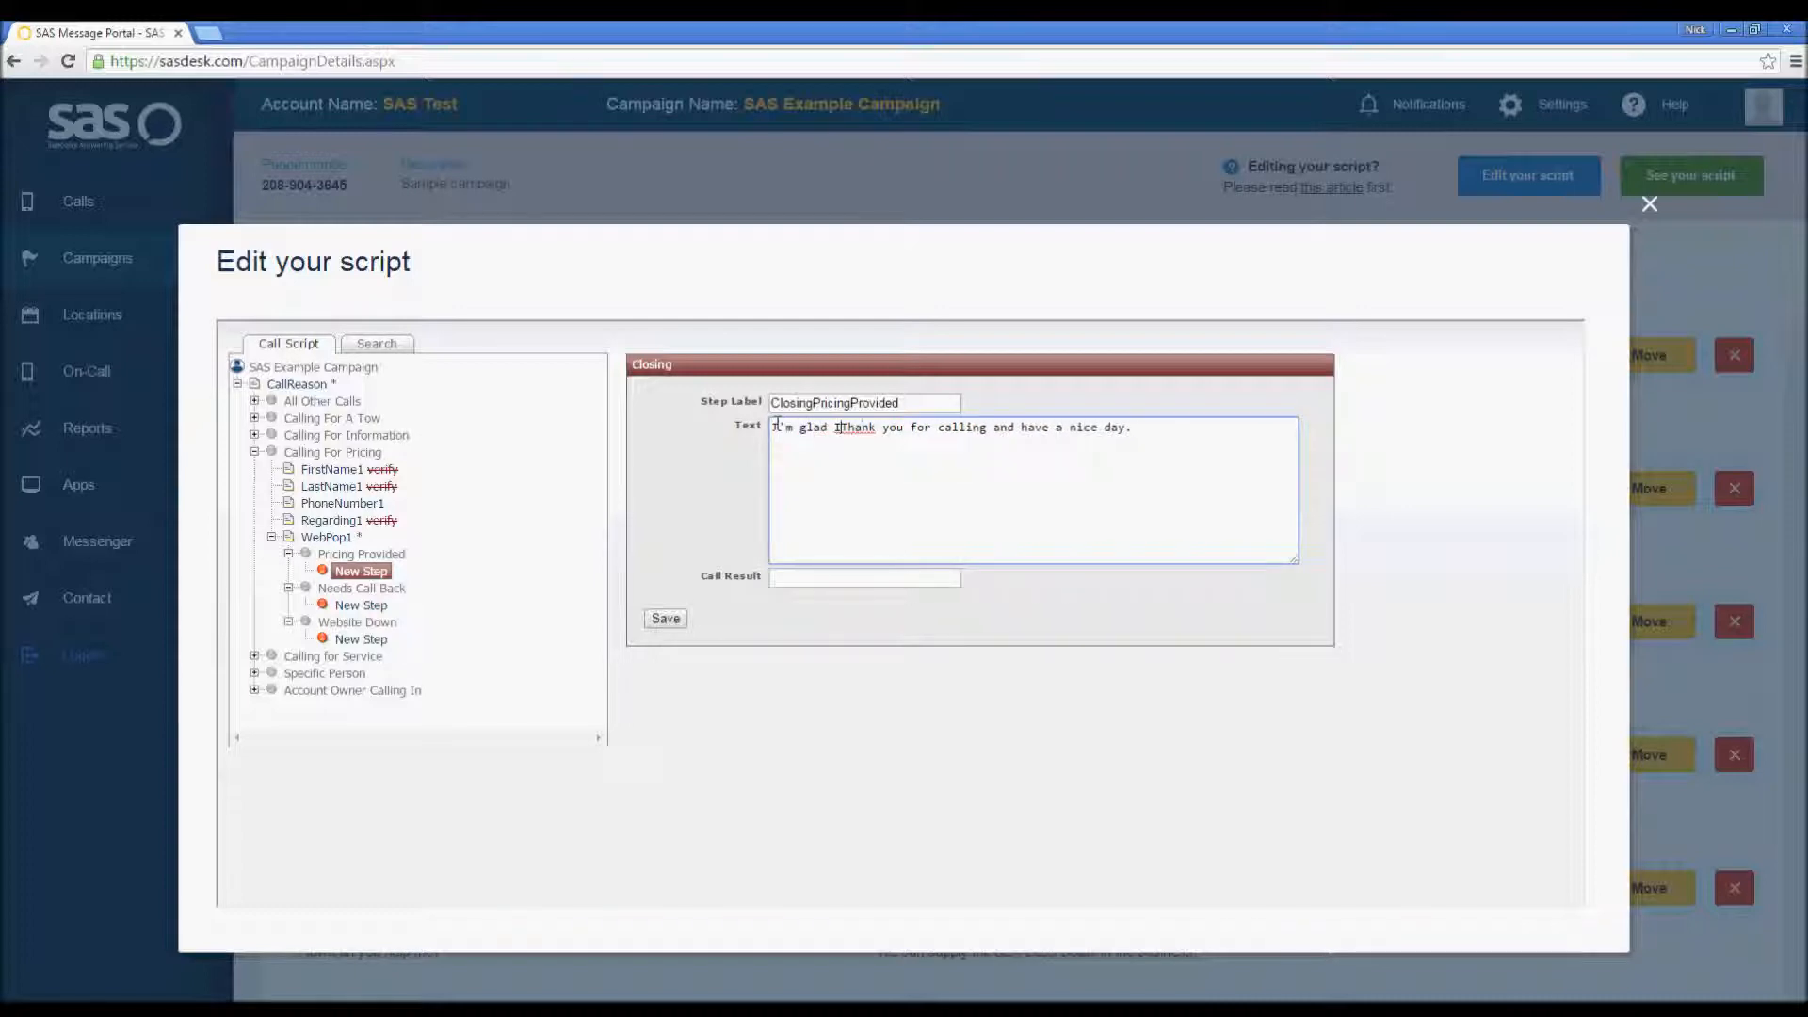
{"action": "type", "text": "able to assist you"}
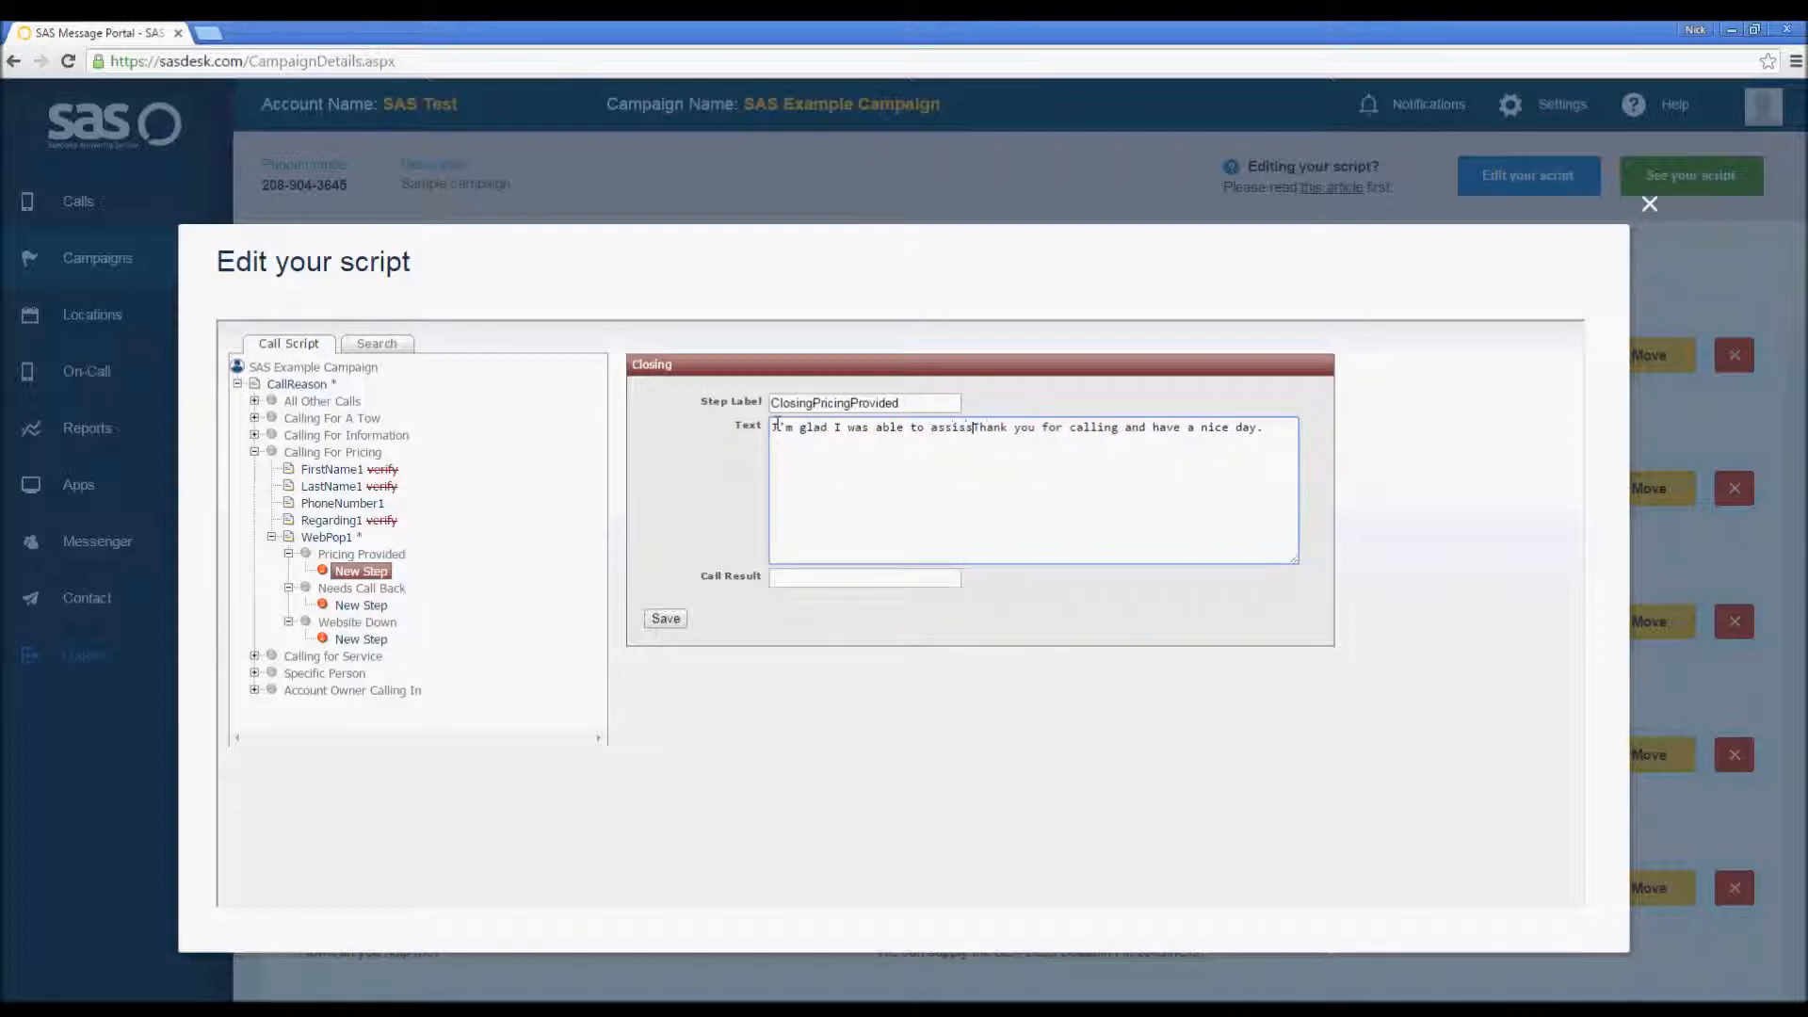
{"action": "type", "text": "!"}
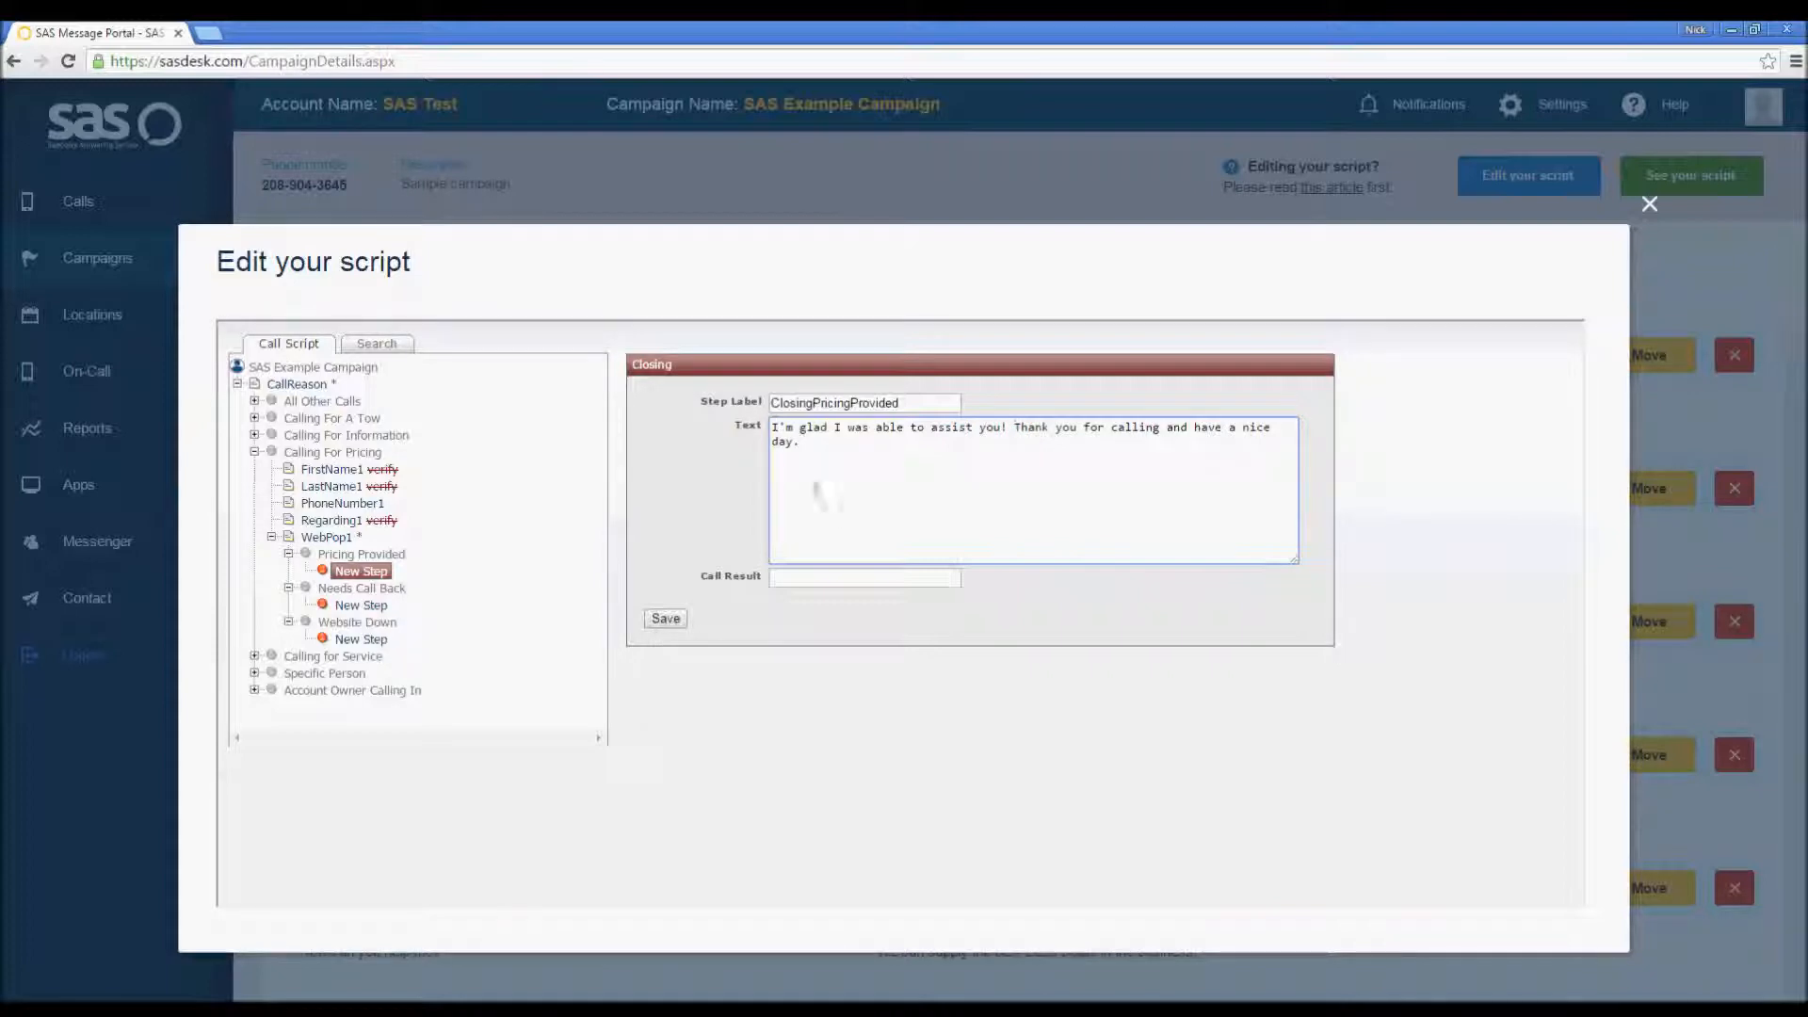
Step: Set the step's call result to Pricing Provided and save it
{"action": "left_click", "coordinate": [831, 578]}
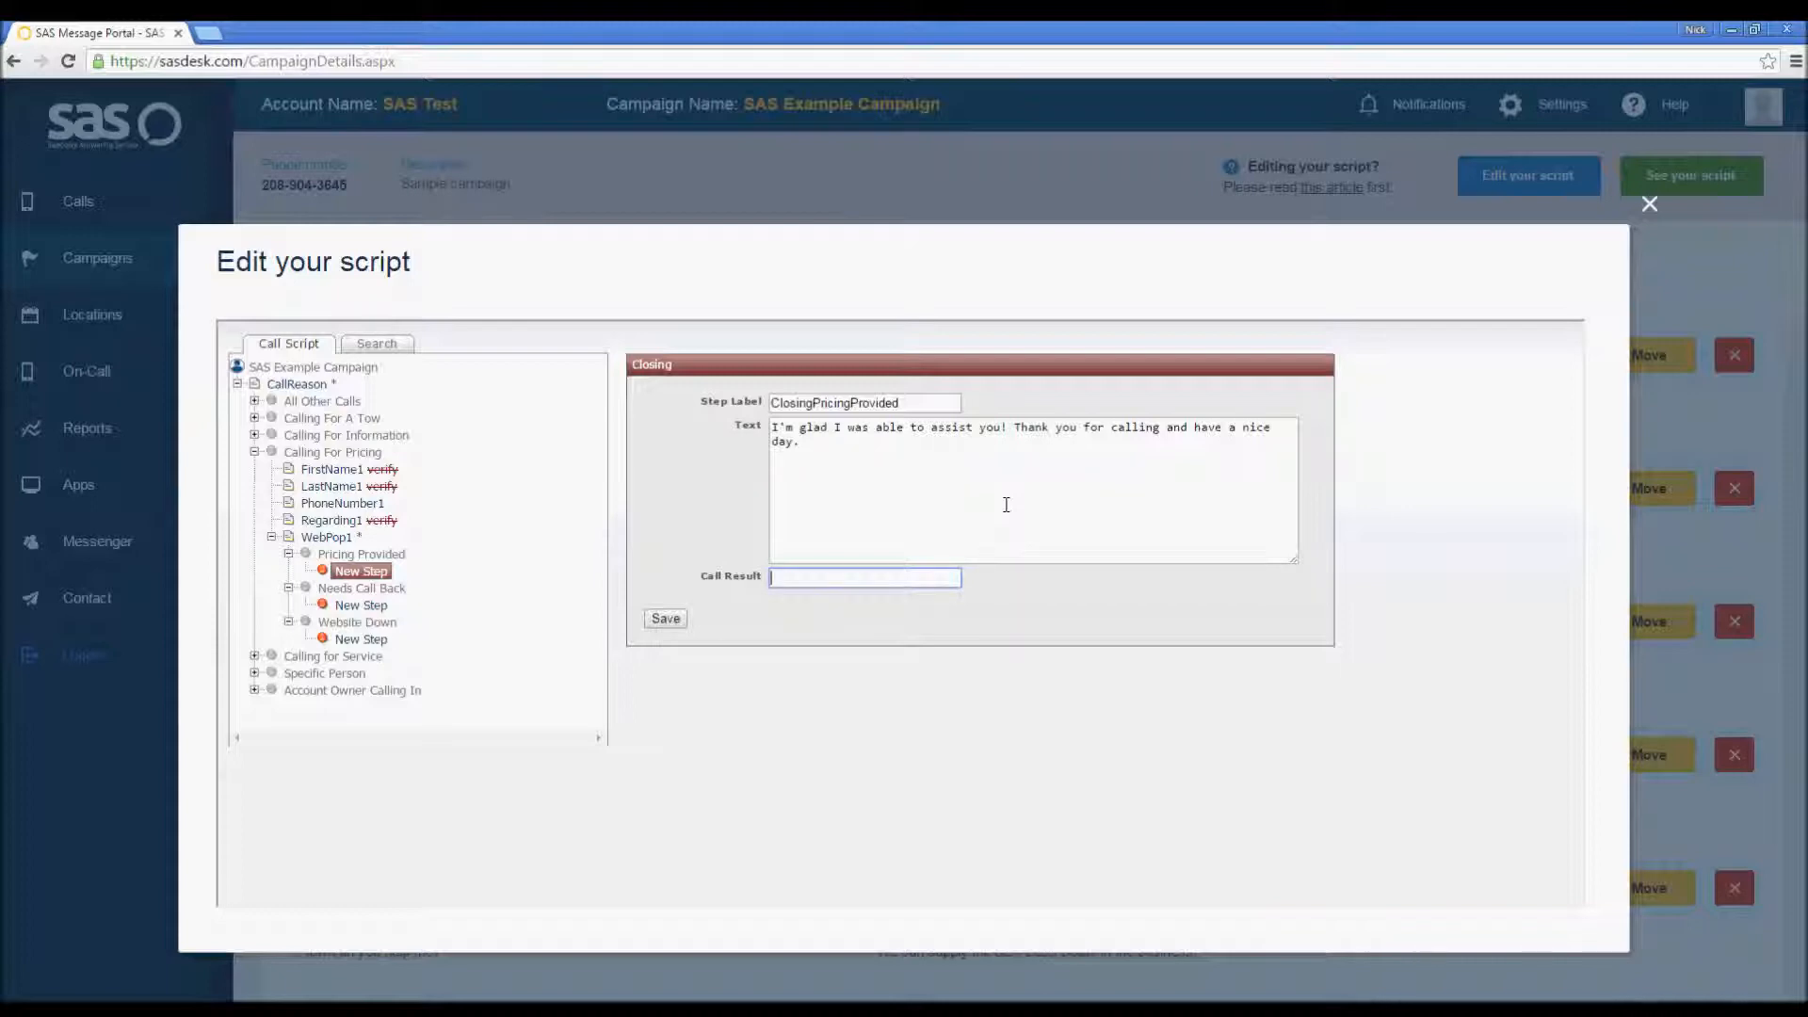
{"action": "type", "text": "Pricing Provided"}
{"action": "left_click", "coordinate": [666, 620]}
Step: Add a Closing step under the Needs Call Back option
{"action": "left_click", "coordinate": [289, 589]}
{"action": "left_click", "coordinate": [288, 571]}
{"action": "left_click", "coordinate": [288, 555]}
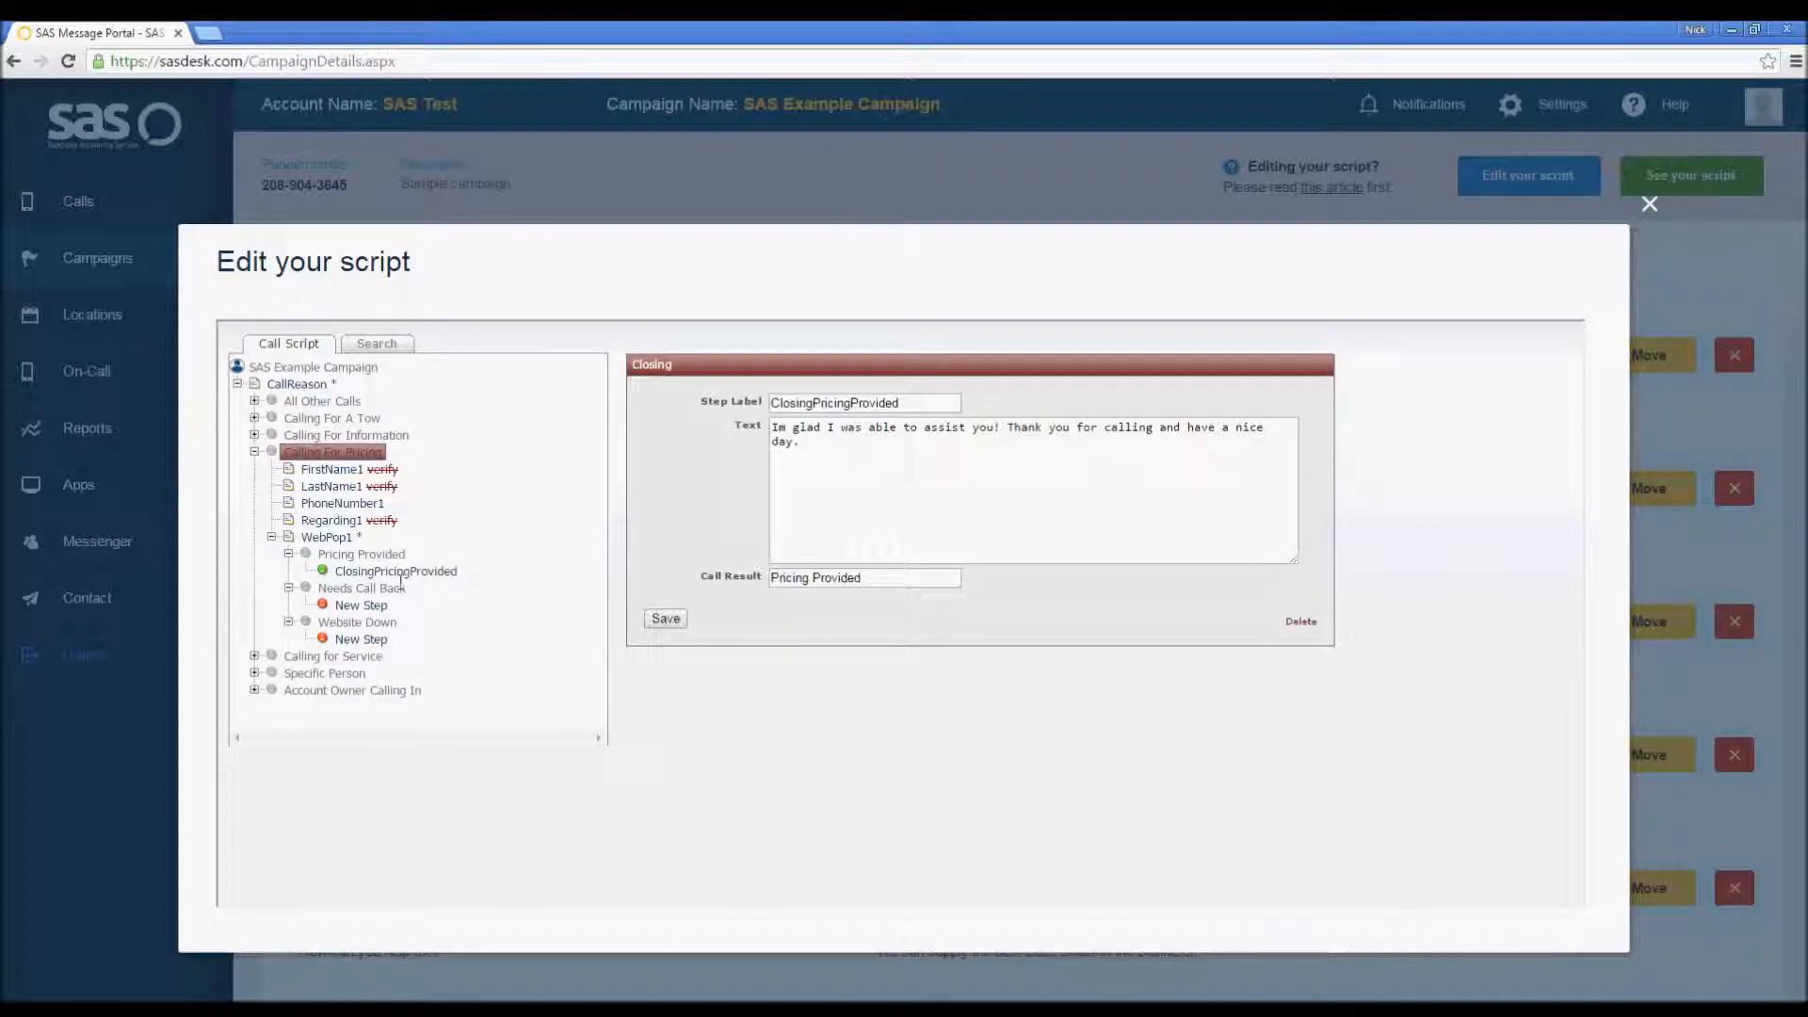
{"action": "left_click", "coordinate": [361, 607]}
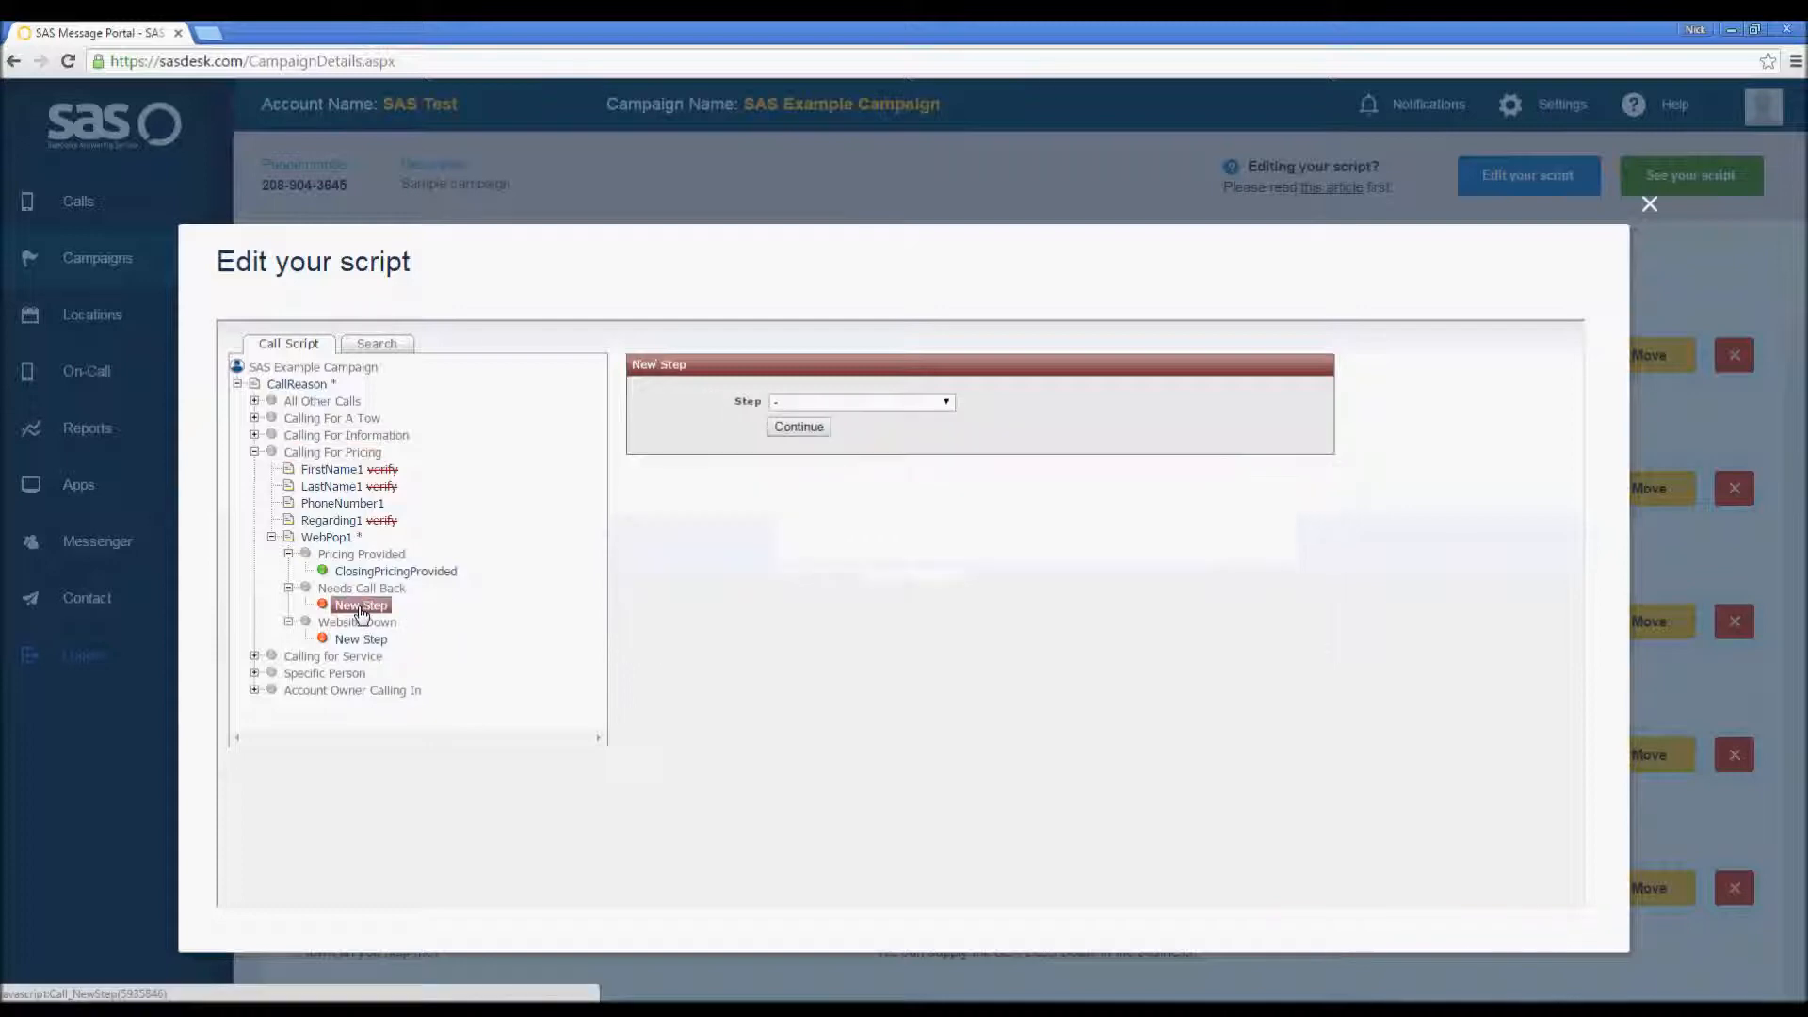
{"action": "left_click", "coordinate": [945, 402]}
{"action": "scroll", "coordinate": [949, 435], "scroll_direction": "down", "scroll_amount": 6}
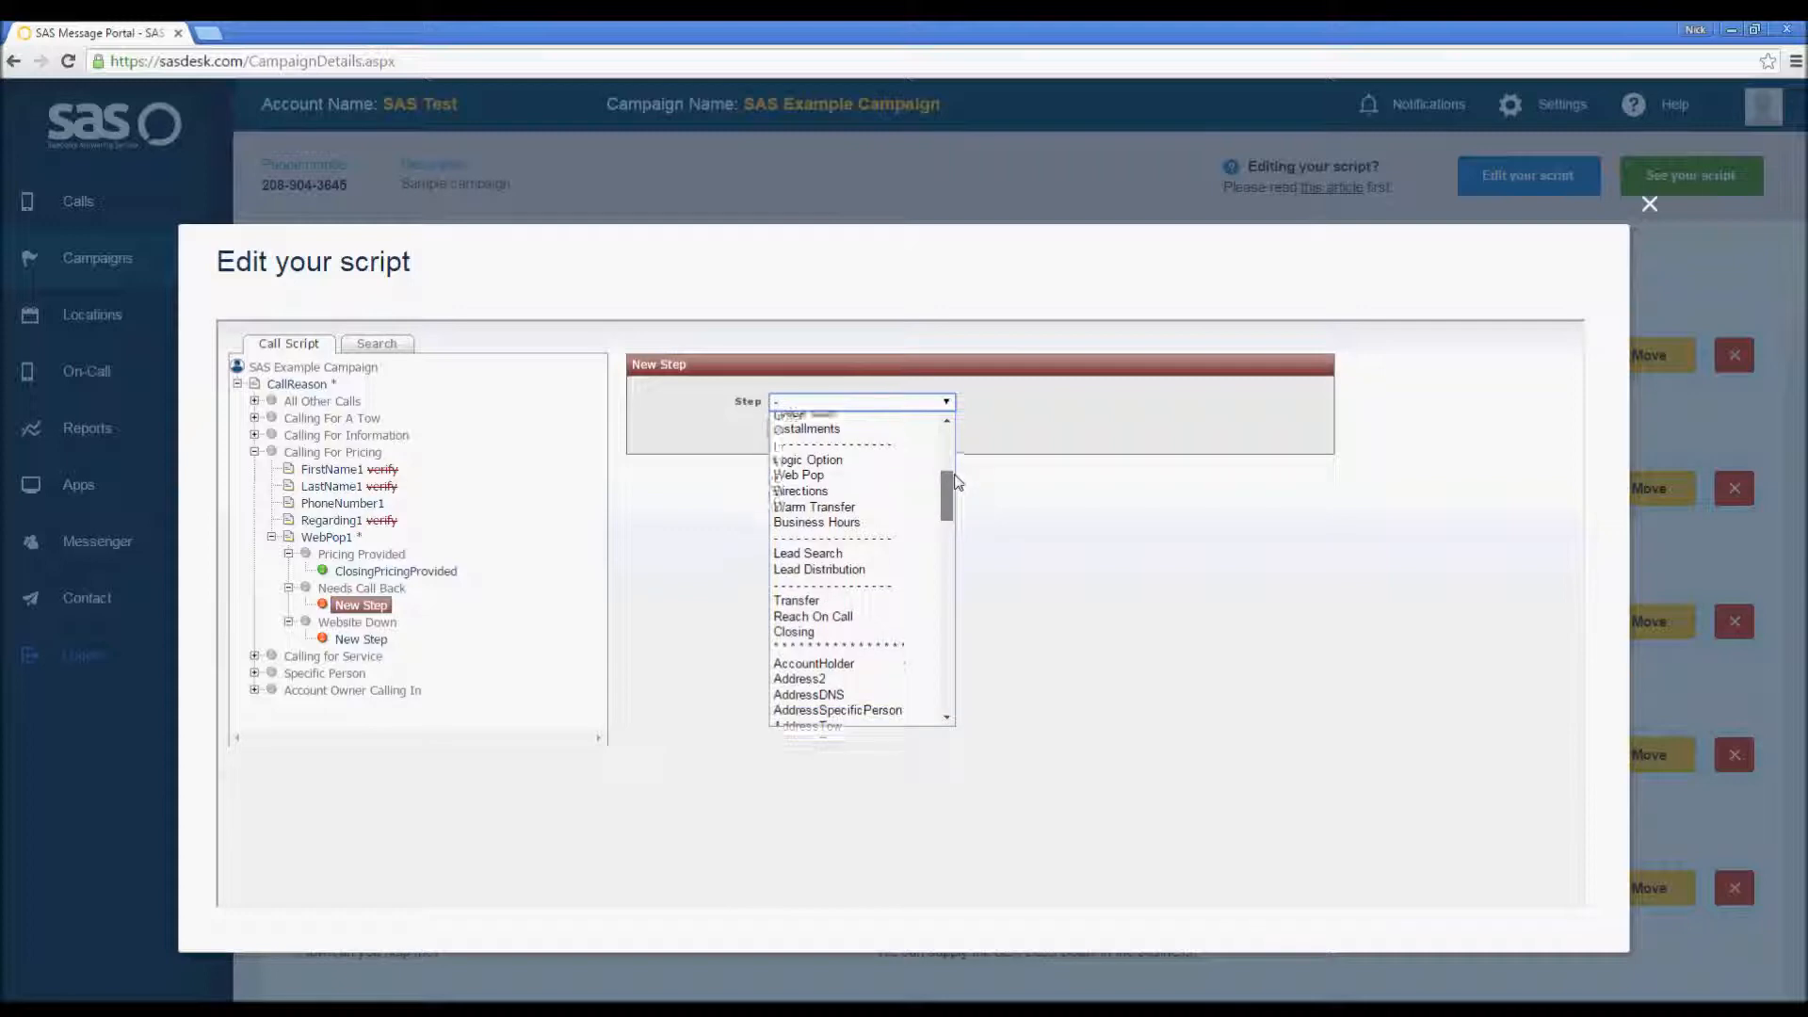
{"action": "left_click", "coordinate": [904, 617]}
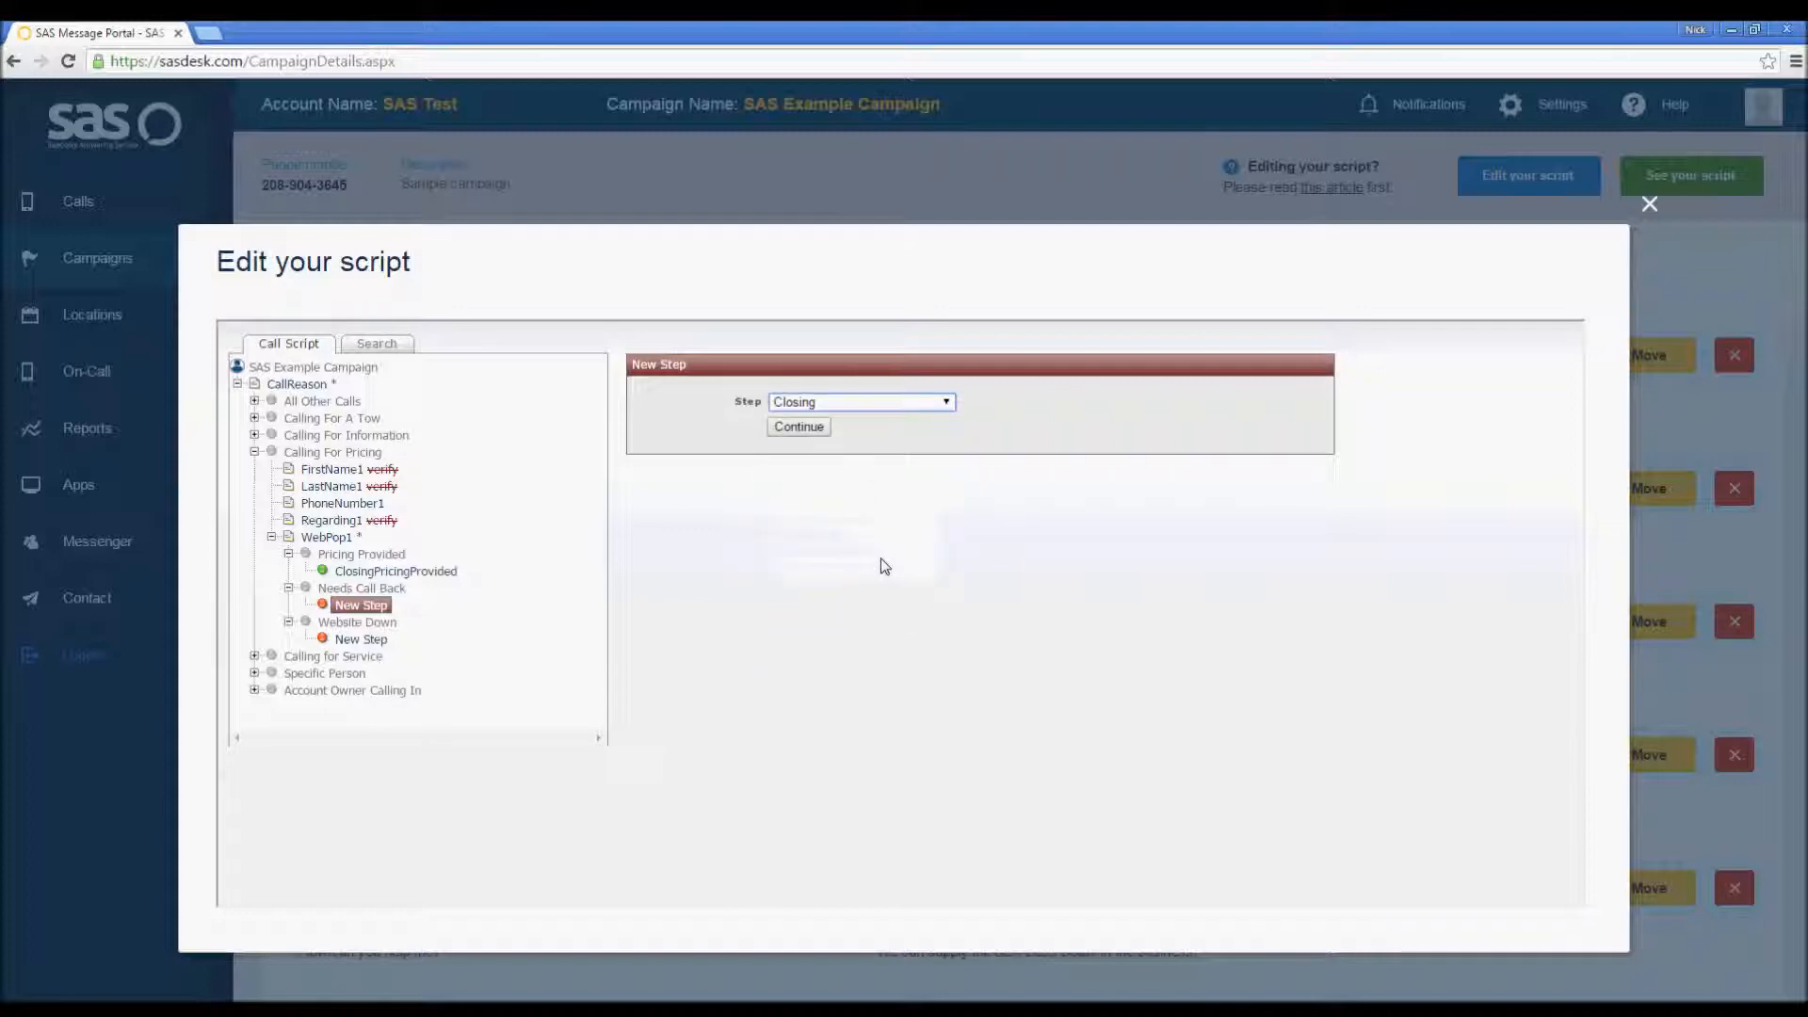
{"action": "left_click", "coordinate": [809, 426]}
Step: Label the step ClosingCallBack and begin its text with "I'll have someone get back to you soon. "
{"action": "left_click", "coordinate": [816, 402]}
{"action": "type", "text": "ClosingCallBA"}
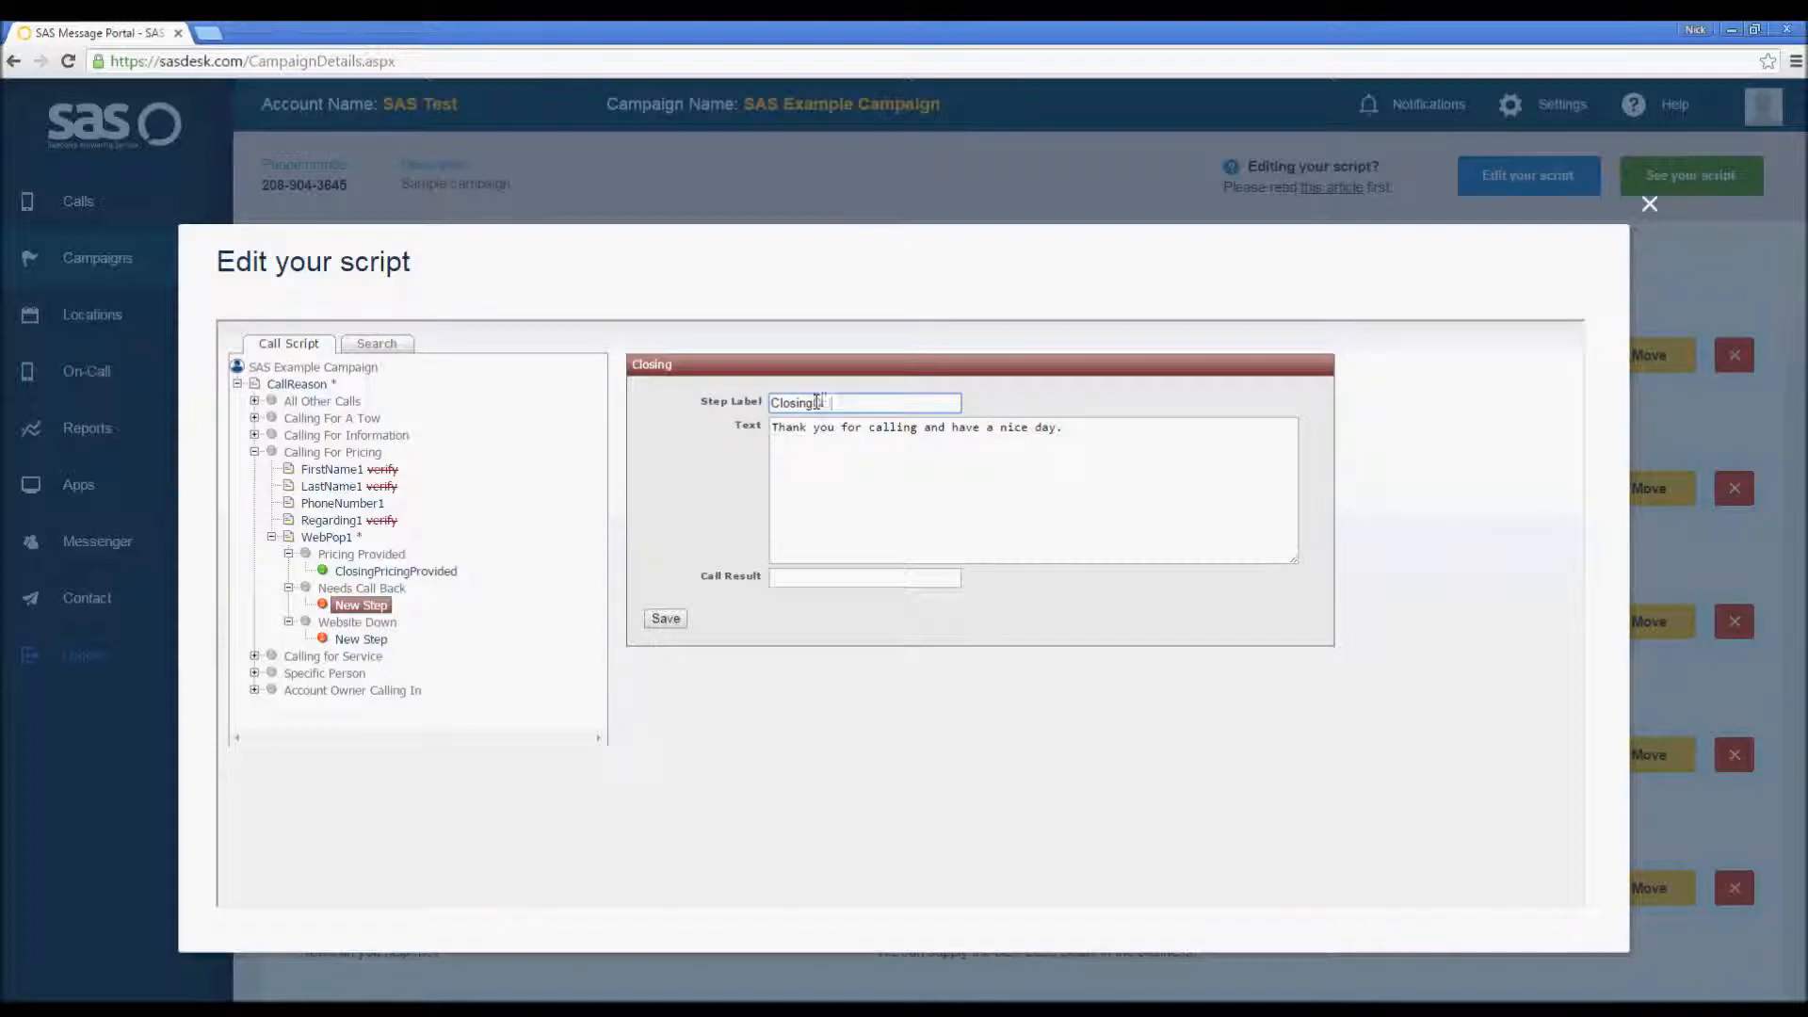
{"action": "key", "text": "BackSpace"}
{"action": "type", "text": "ack"}
{"action": "left_click", "coordinate": [773, 431]}
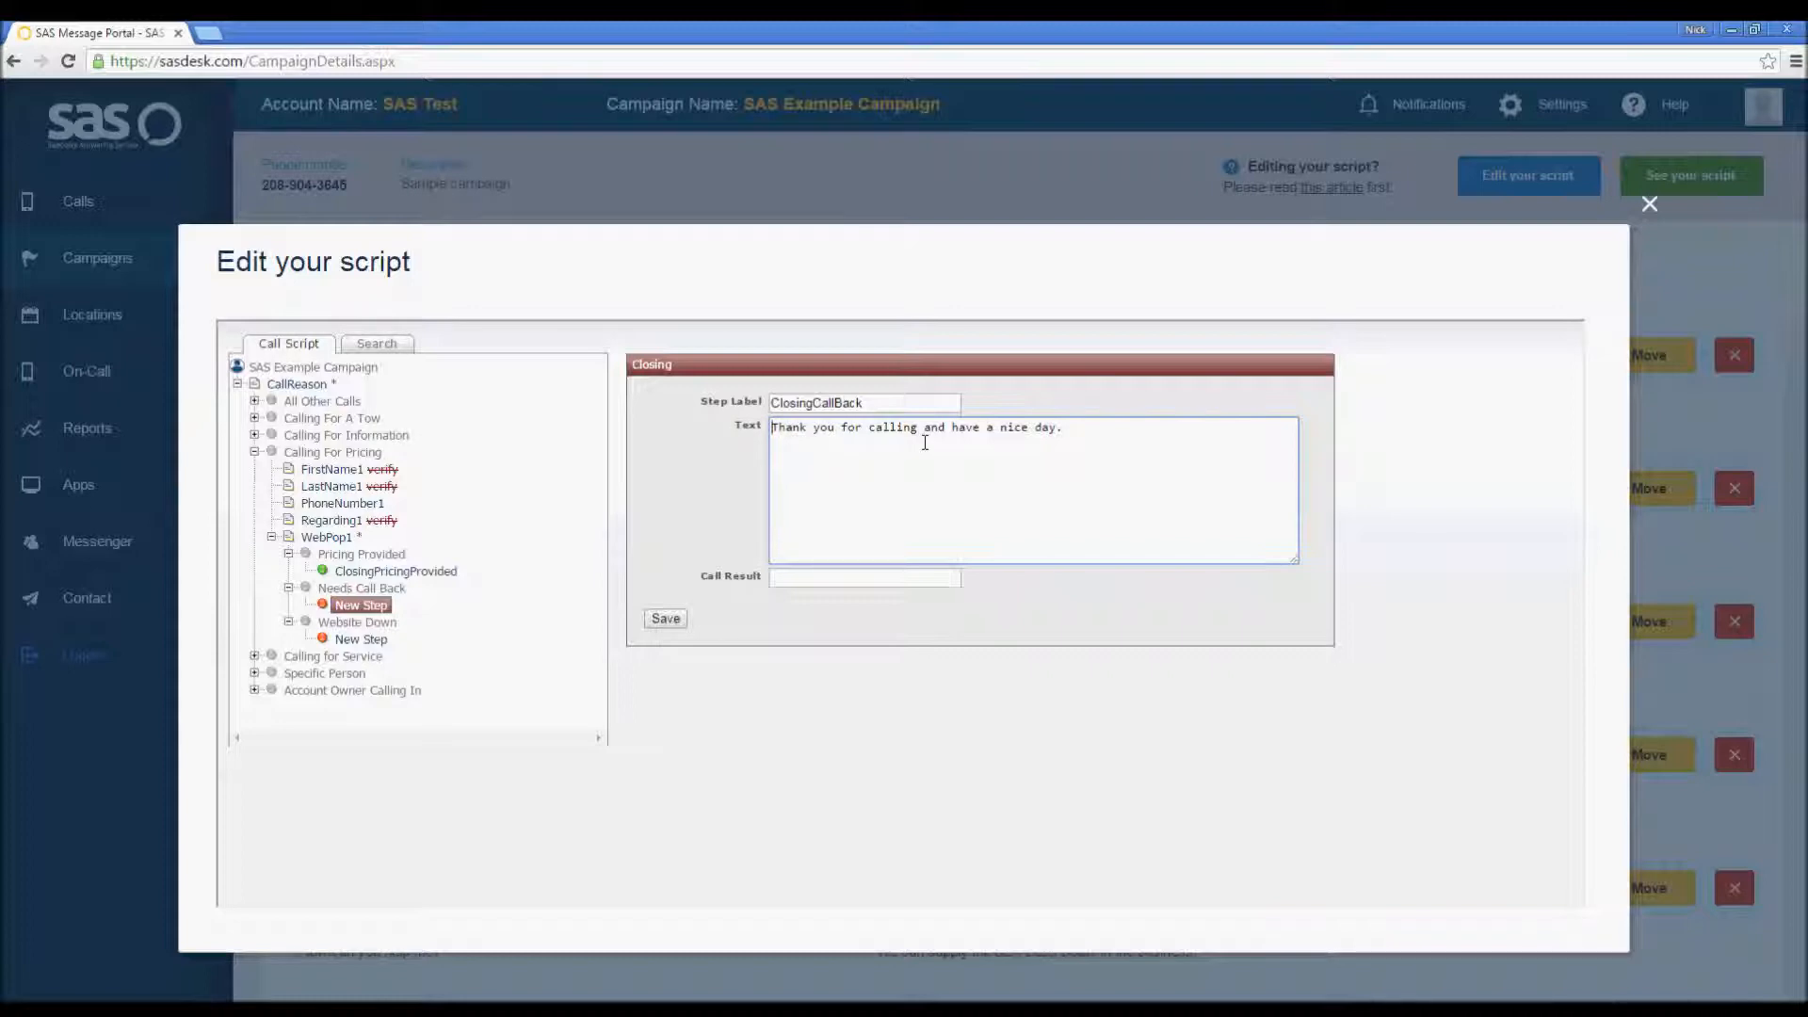
{"action": "type", "text": "I'll have so"}
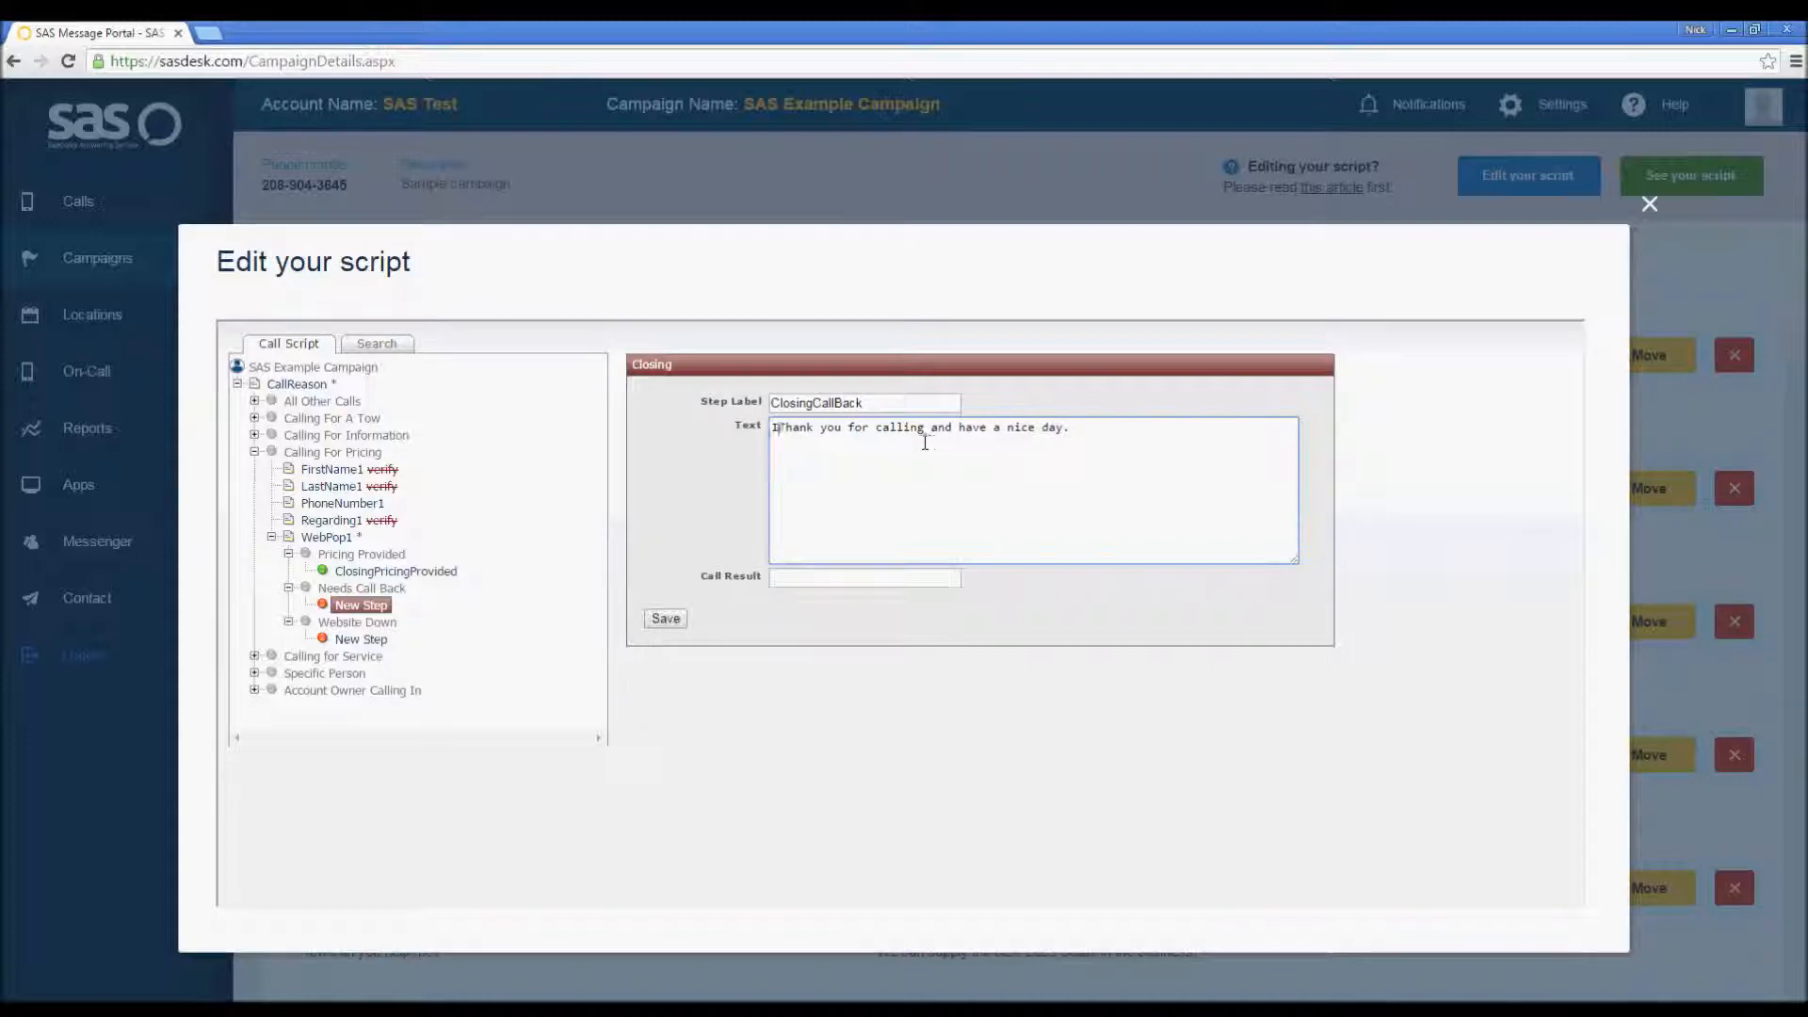
{"action": "type", "text": "meone get back to "}
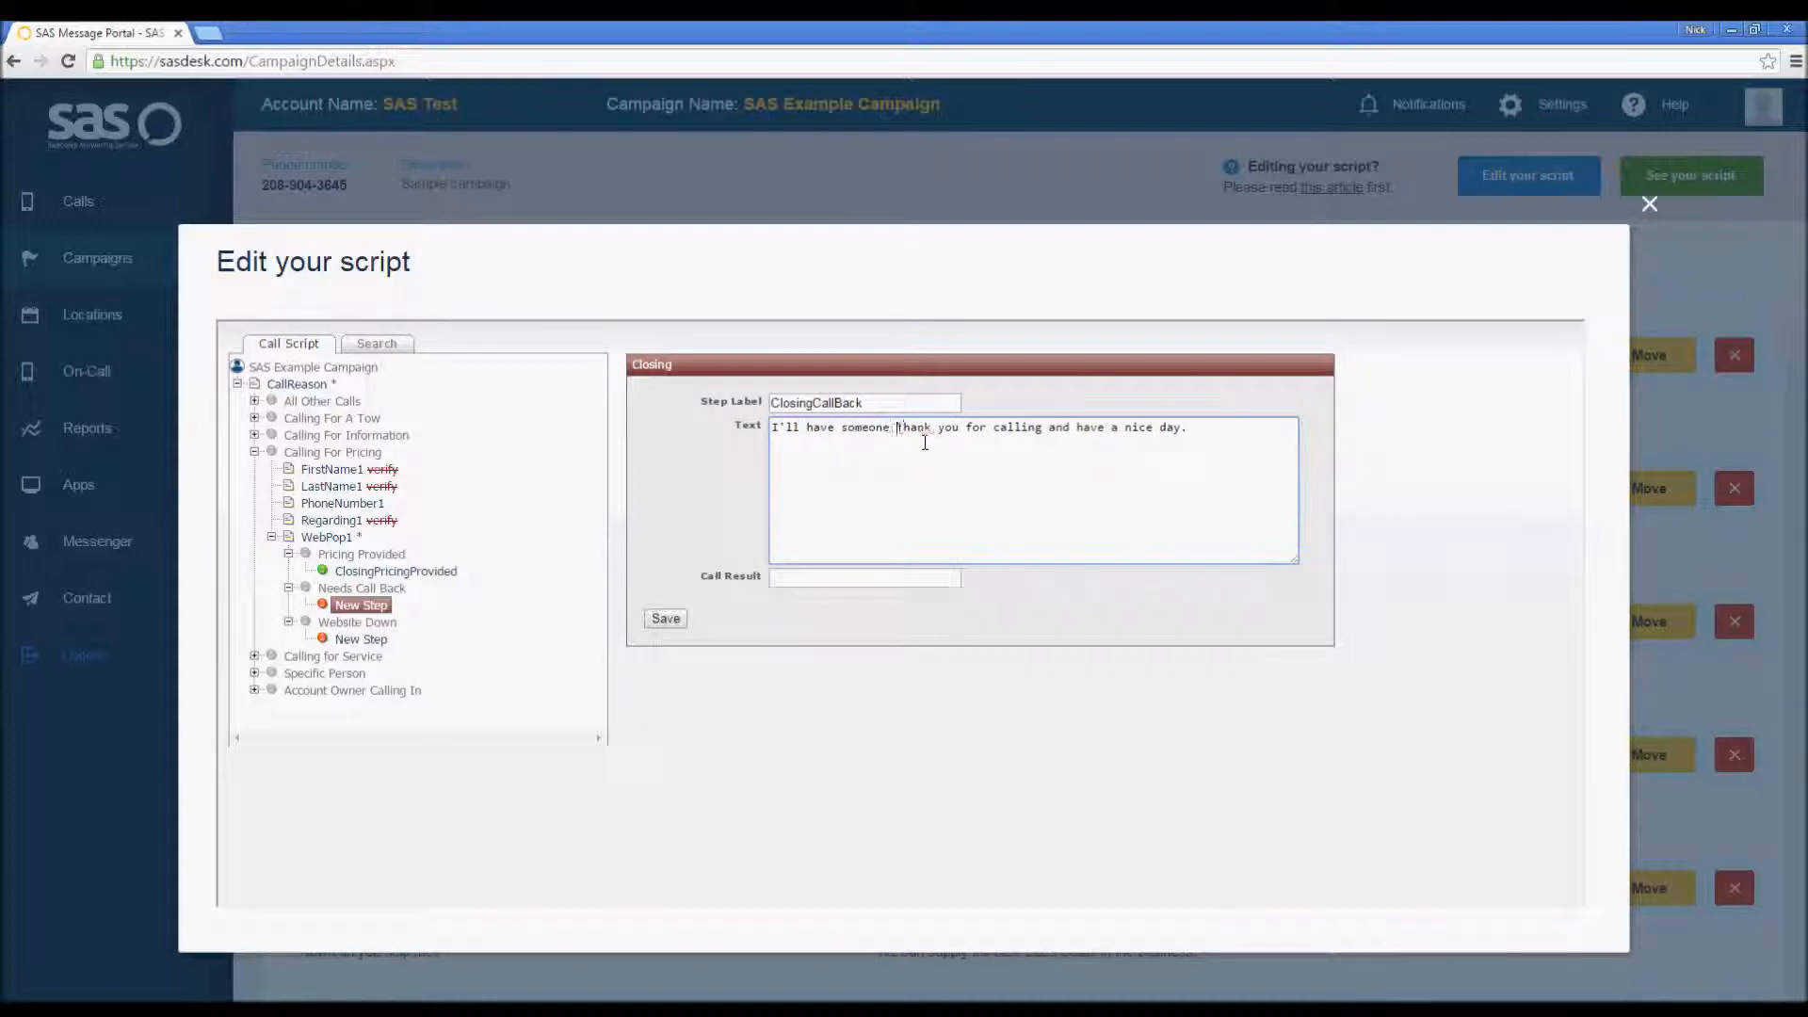
{"action": "type", "text": "you soon. T"}
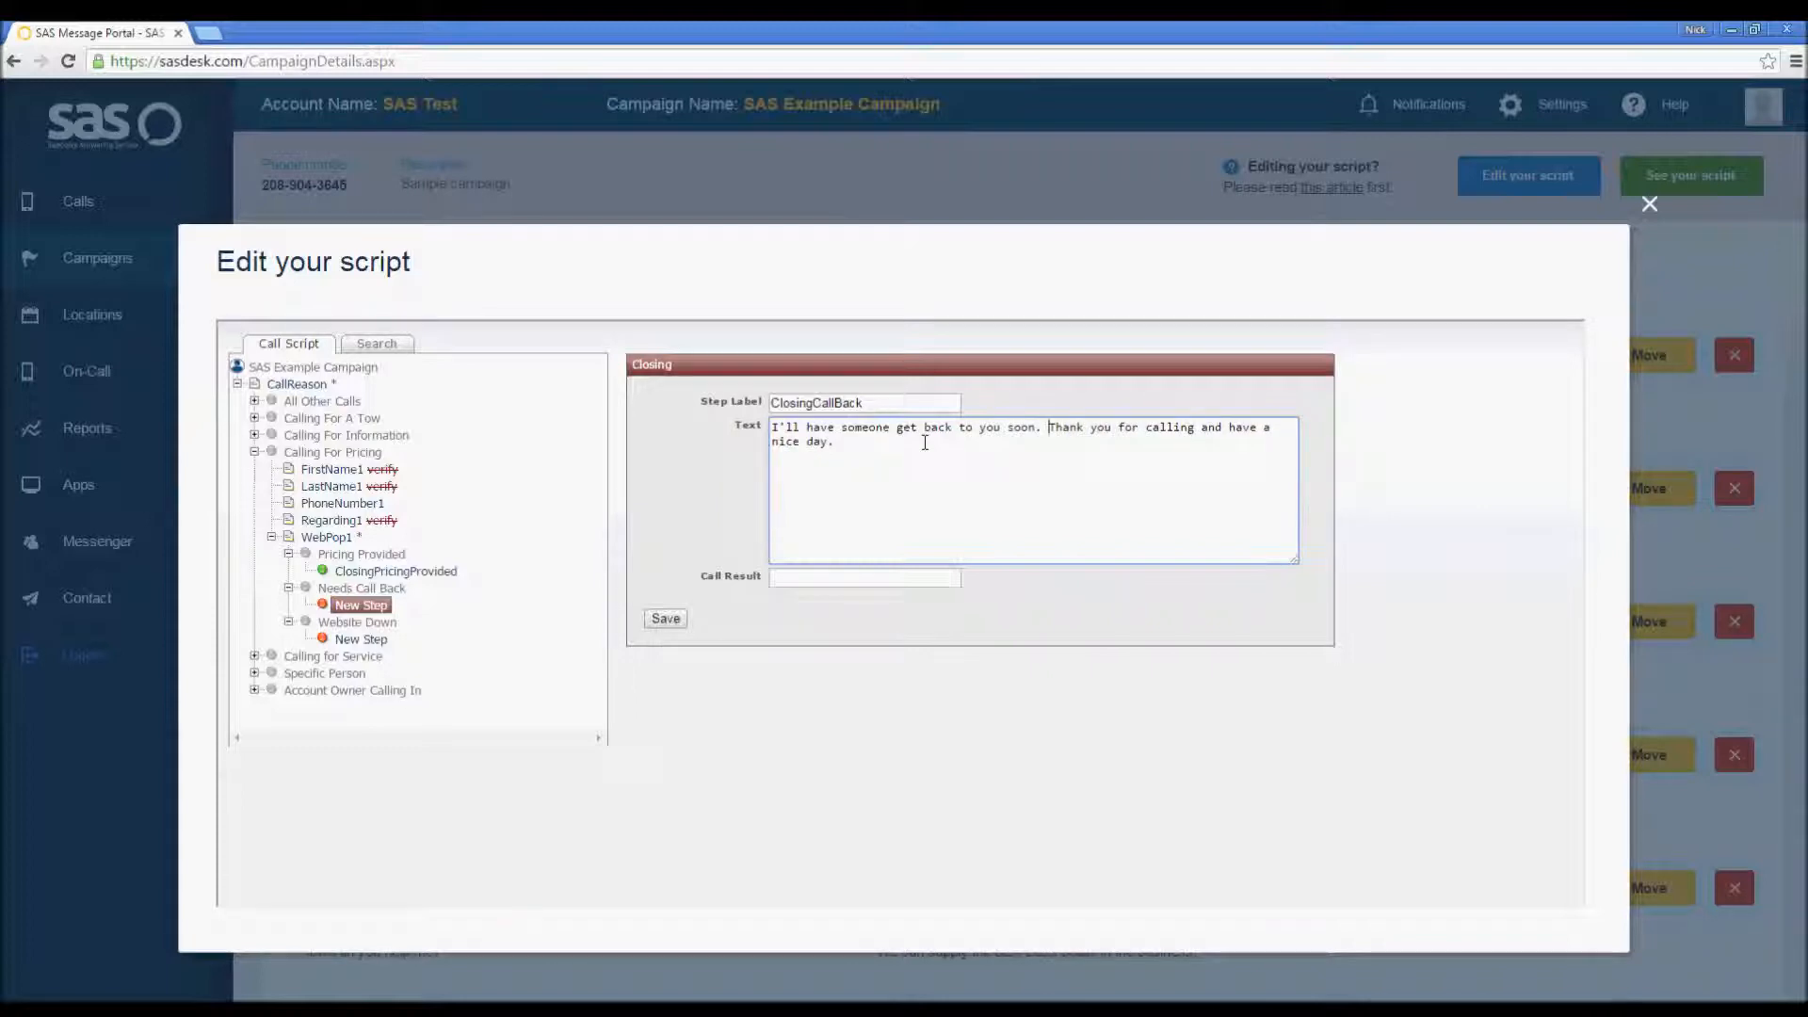
Step: Set the step's call result to Needs Call Back and save it
{"action": "left_click", "coordinate": [909, 579]}
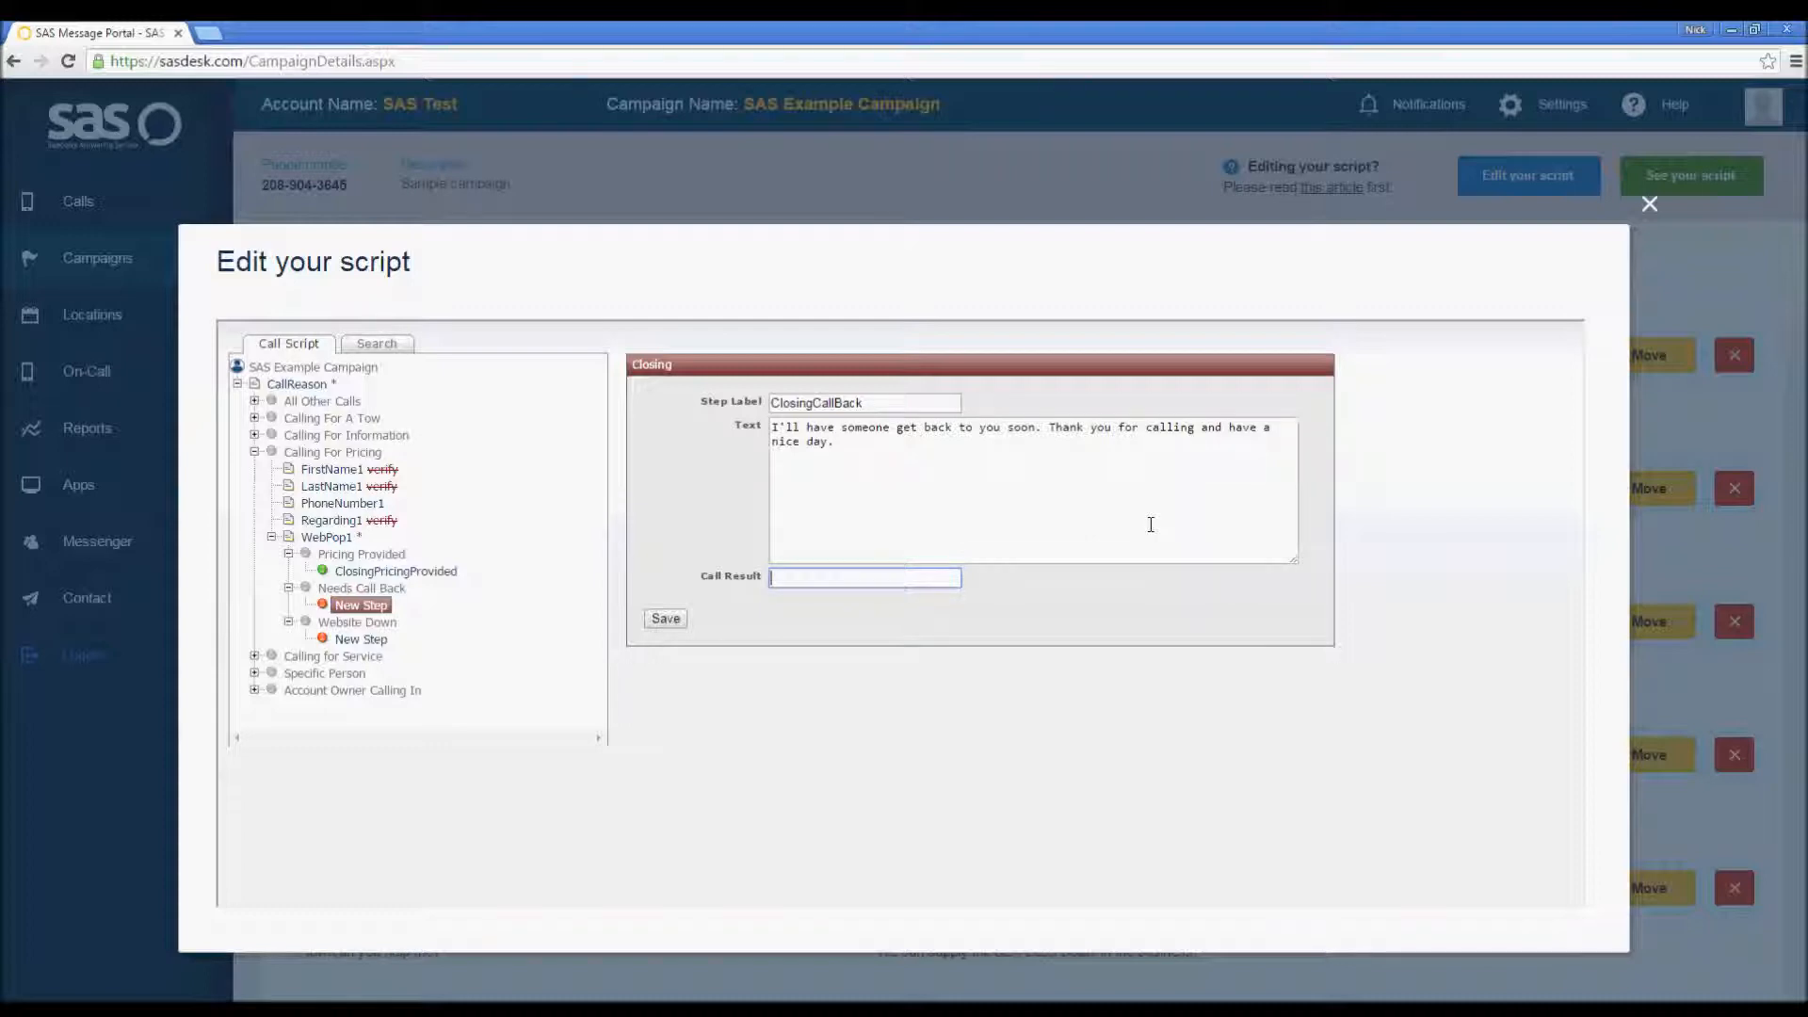
{"action": "type", "text": "Needs Call Back"}
{"action": "left_click", "coordinate": [665, 620]}
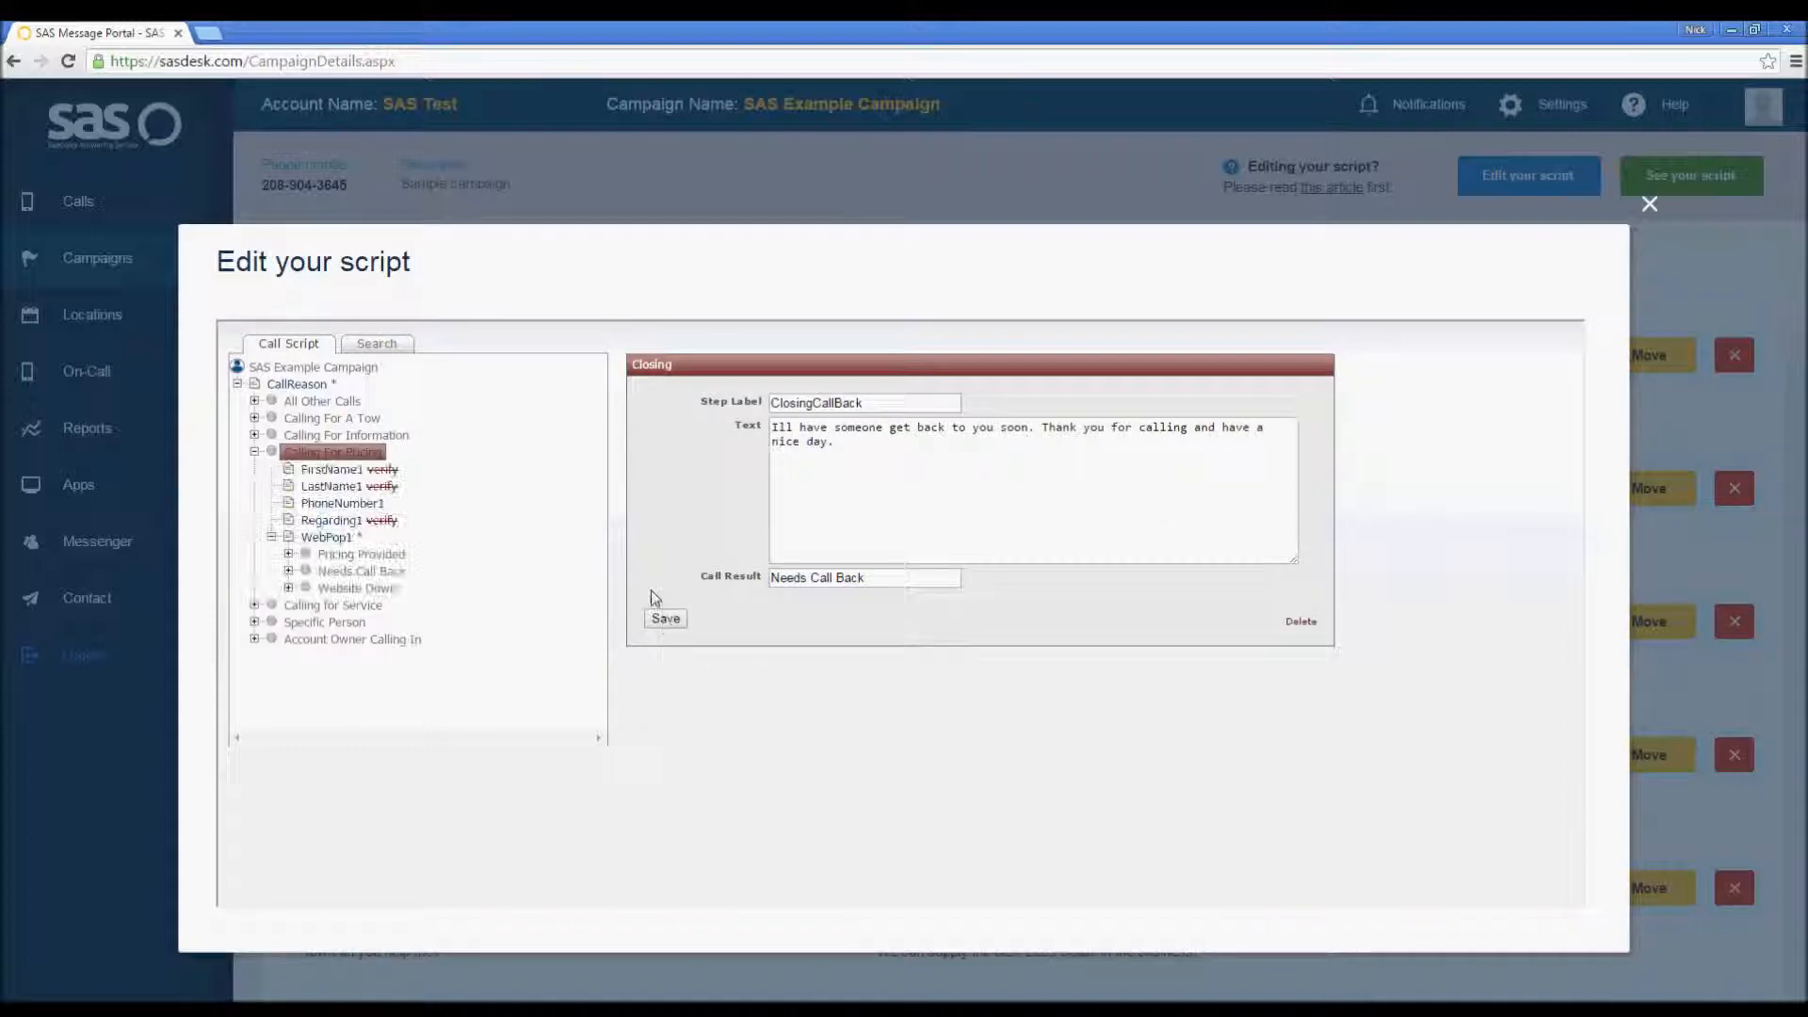
Step: Add a Free Text step under the Website Down option
{"action": "left_click", "coordinate": [288, 588]}
{"action": "left_click", "coordinate": [288, 570]}
{"action": "left_click", "coordinate": [288, 554]}
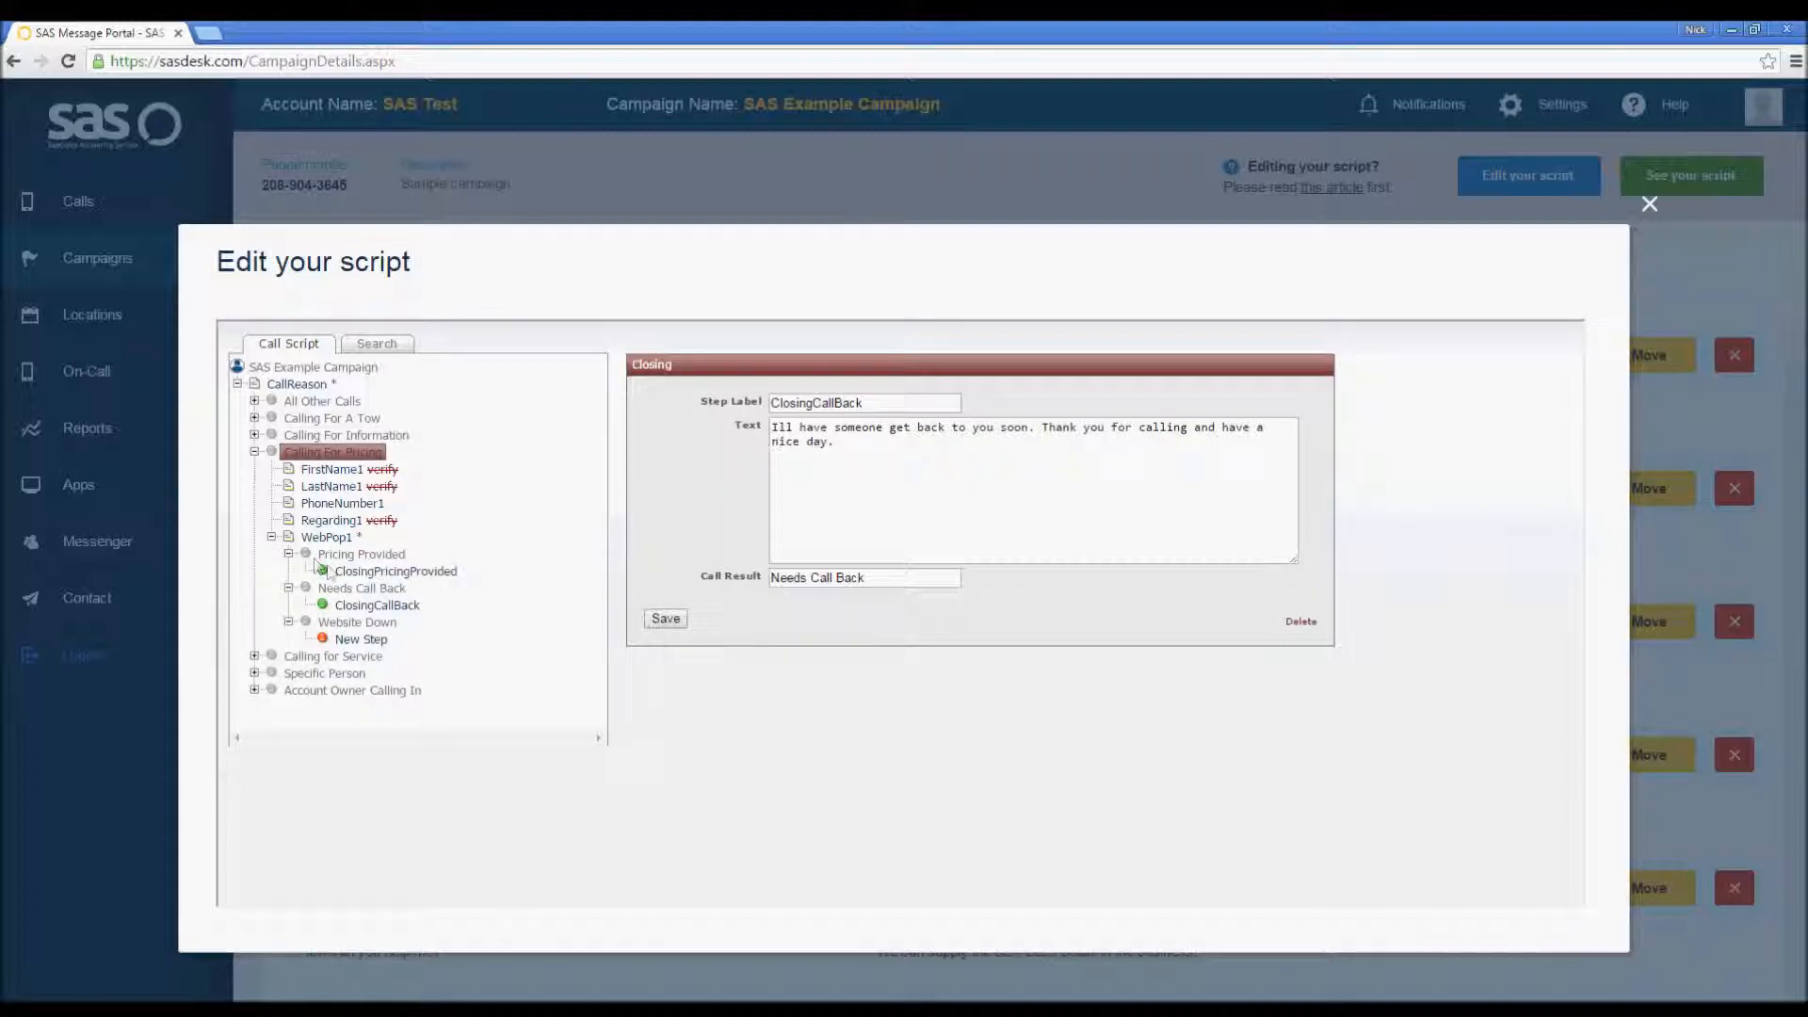
{"action": "left_click", "coordinate": [373, 642]}
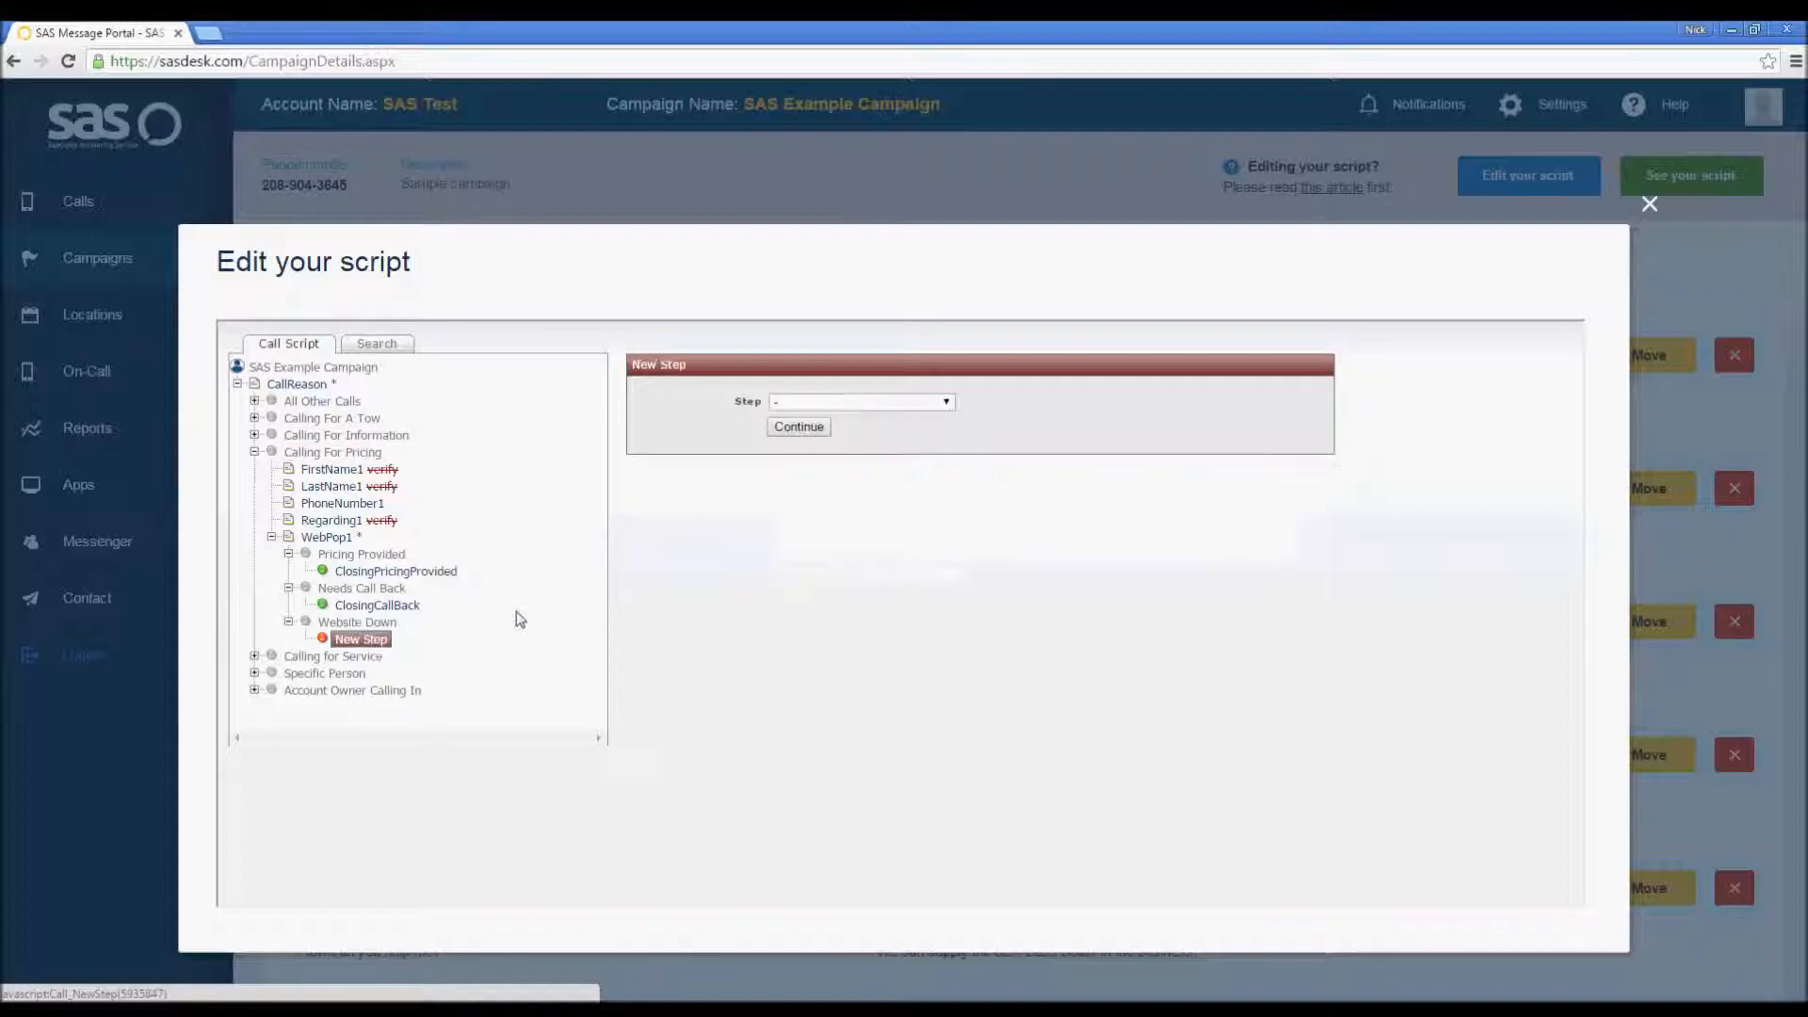
{"action": "left_click", "coordinate": [948, 403]}
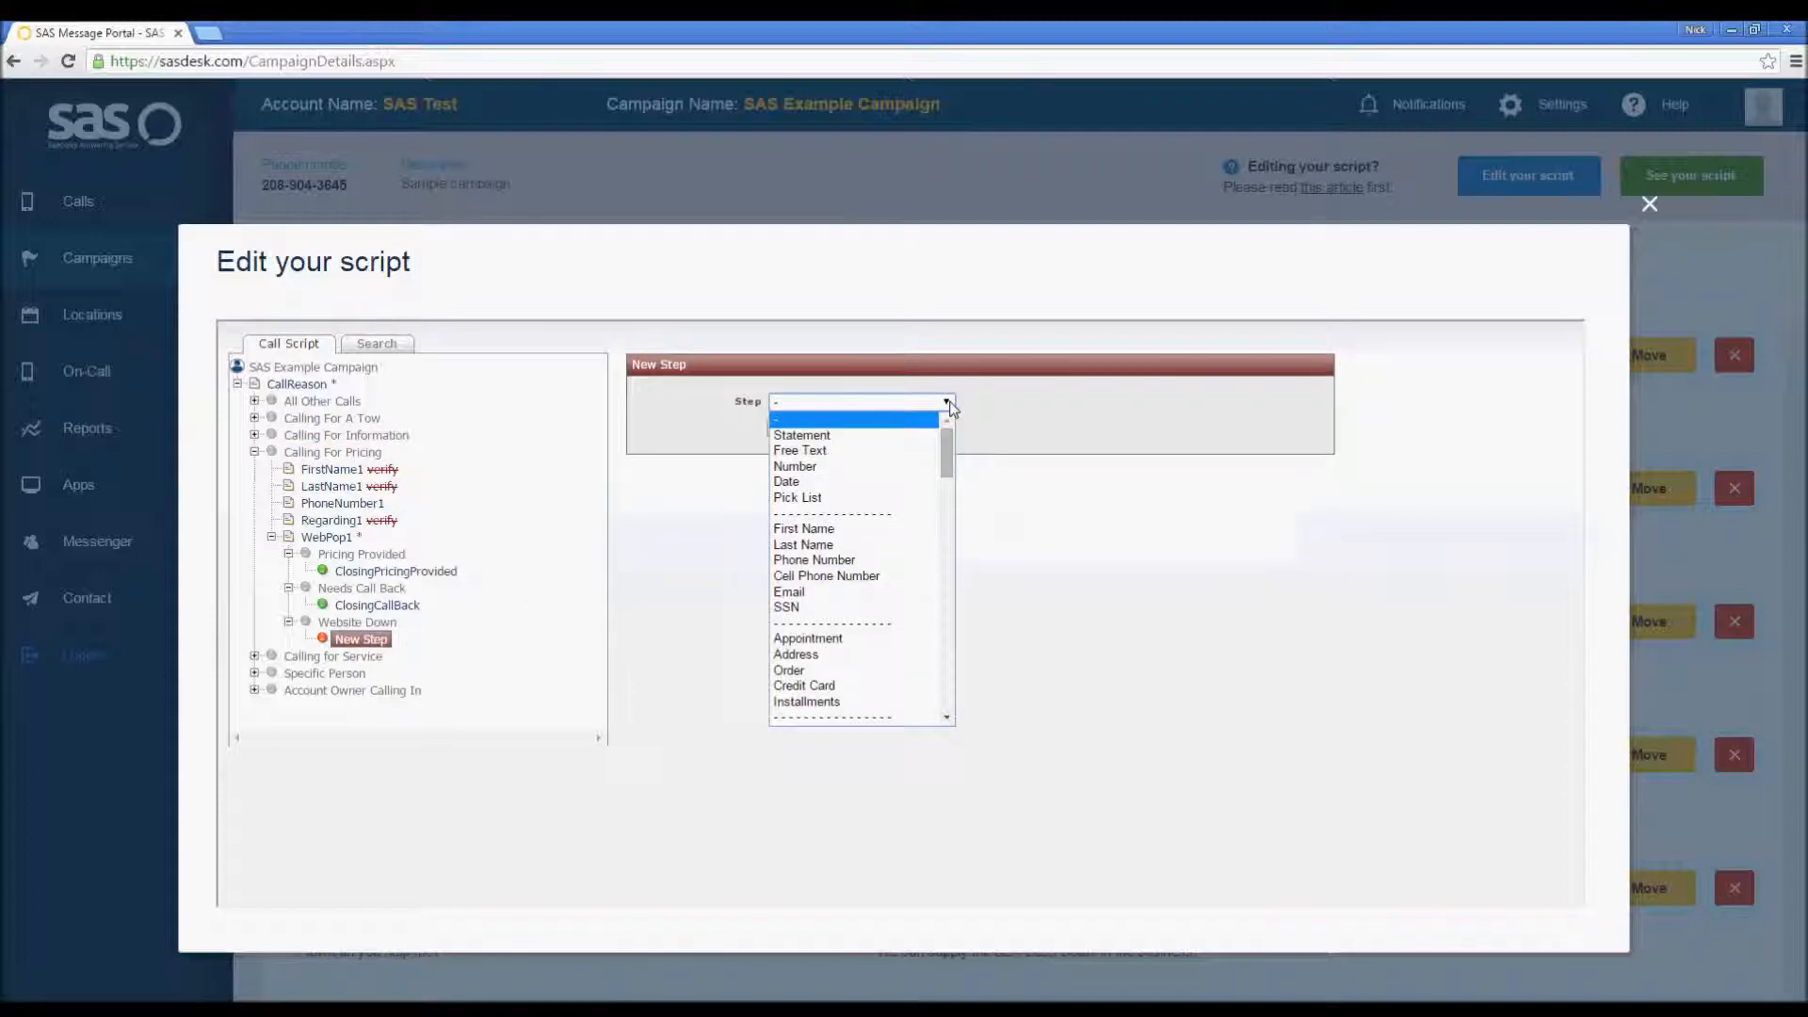
{"action": "left_click", "coordinate": [913, 452]}
{"action": "left_click", "coordinate": [804, 427]}
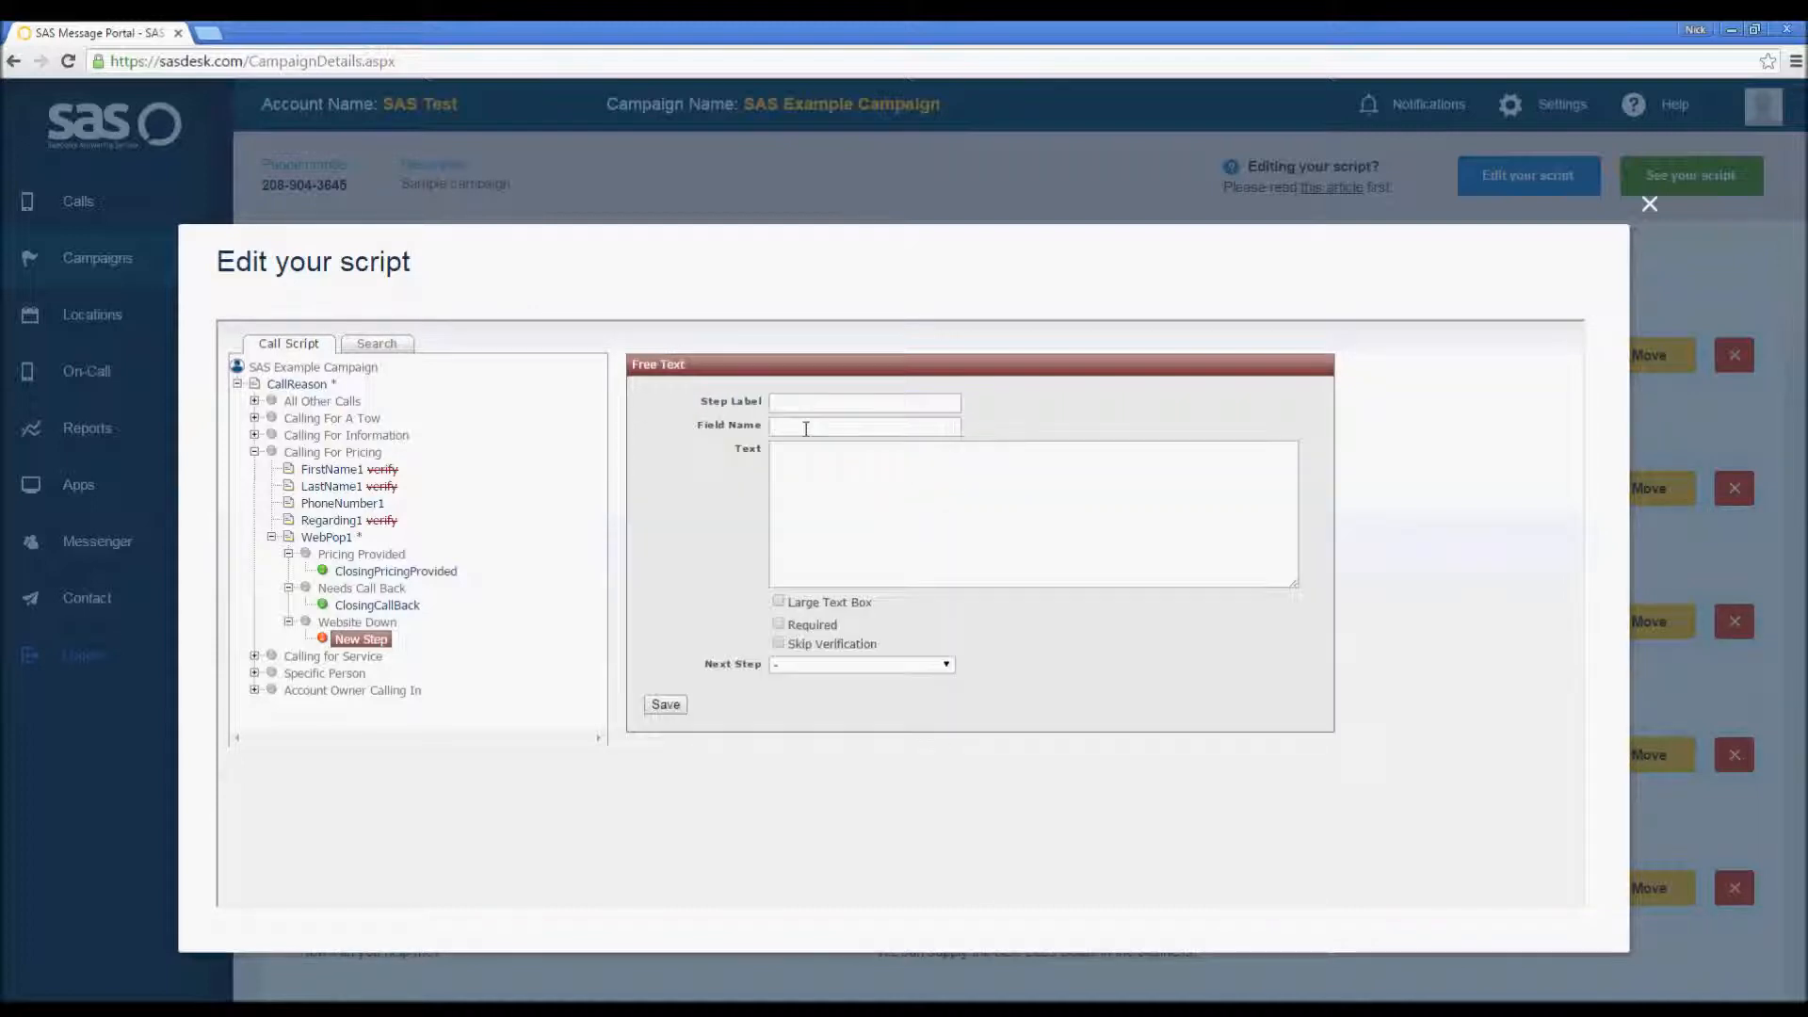
Step: Set both the step label and field name of the Free Text step to WhyWebDown
{"action": "left_click", "coordinate": [805, 403]}
{"action": "type", "text": "WhyWeb"}
{"action": "type", "text": "Down"}
{"action": "key", "text": "Tab"}
{"action": "type", "text": "WhyWebDown"}
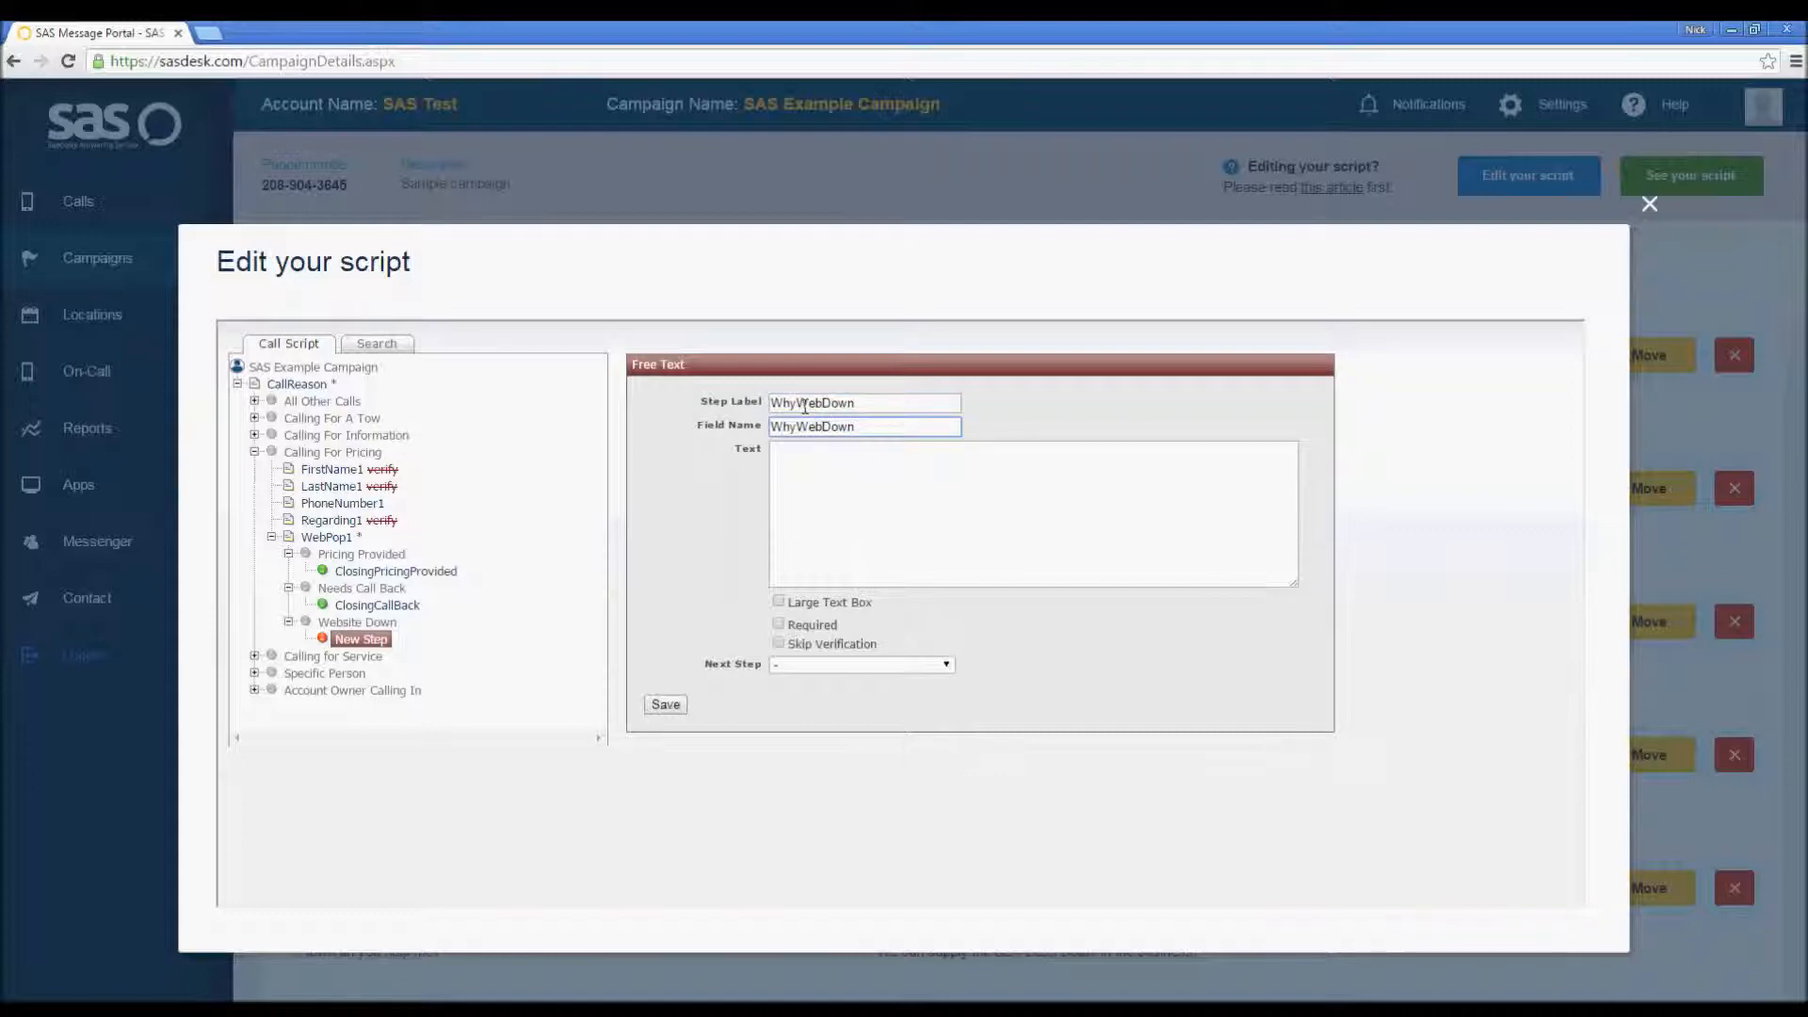
Step: Enter the text "(R)CSR: Please document the error you received from the client's website." followed by "(E)" on a new line
{"action": "left_click", "coordinate": [870, 472]}
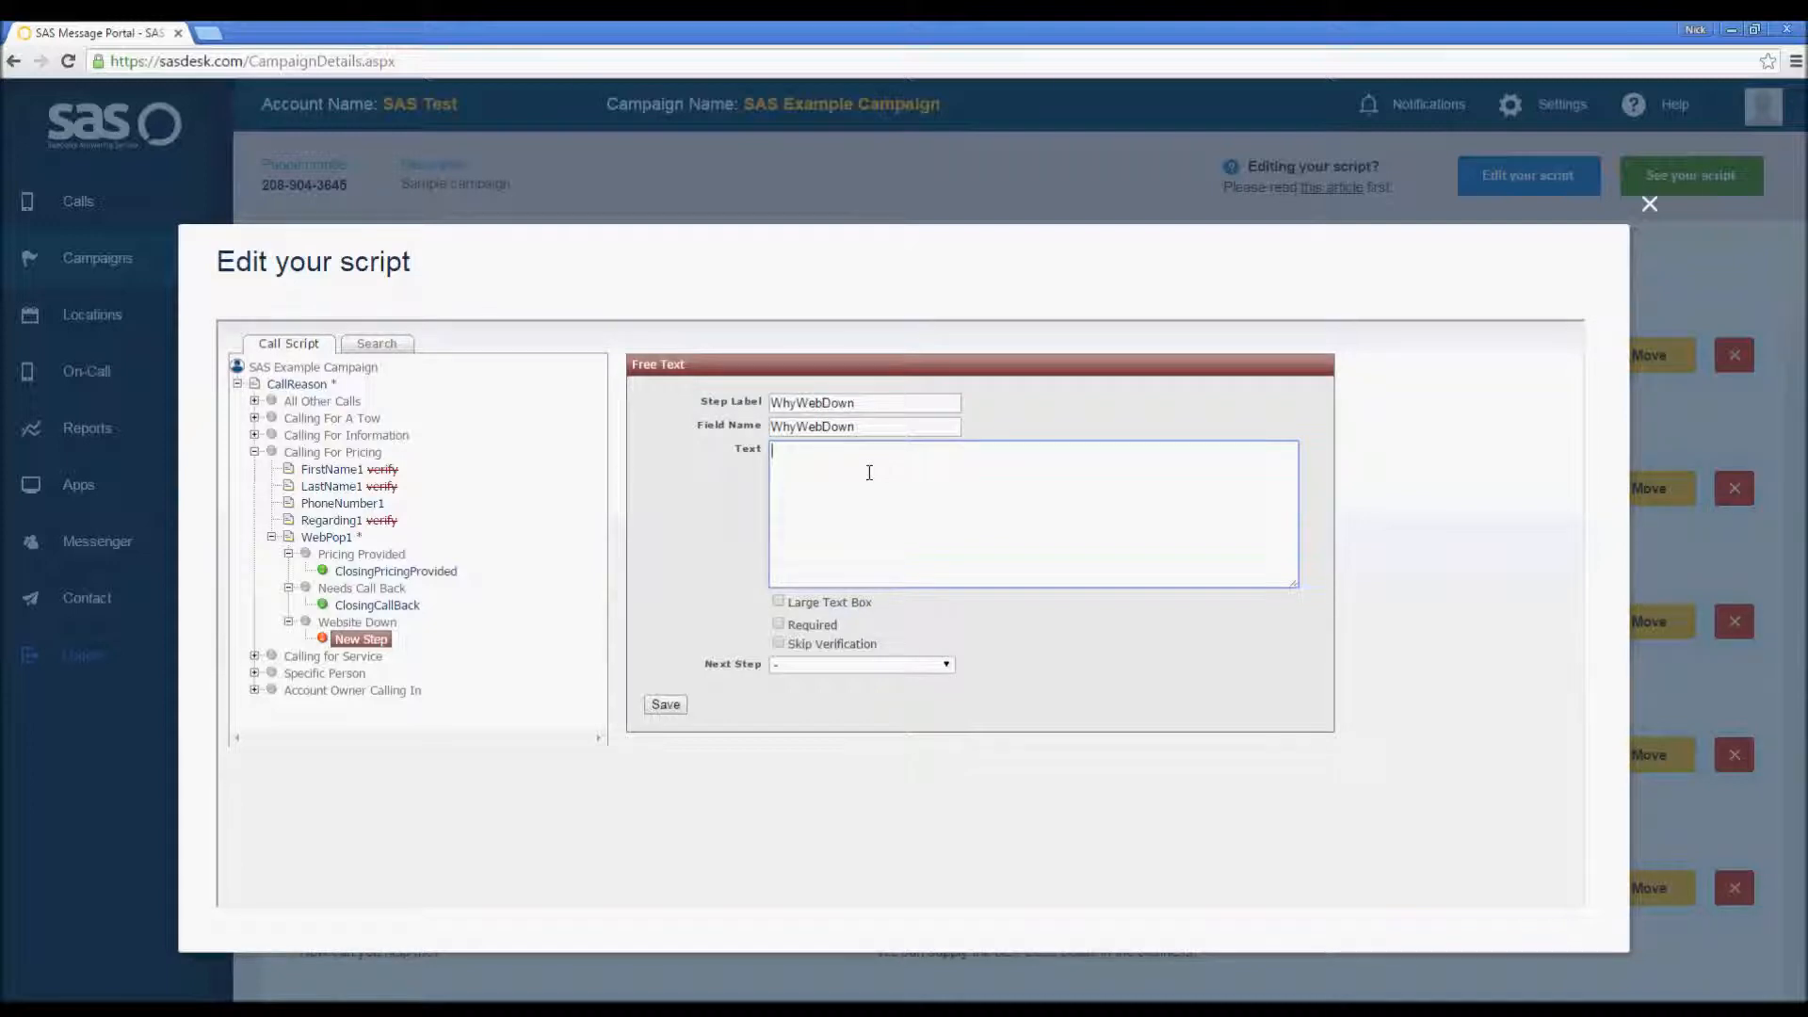
{"action": "type", "text": "(R)CSR: Please document the error you received from the client's webs"}
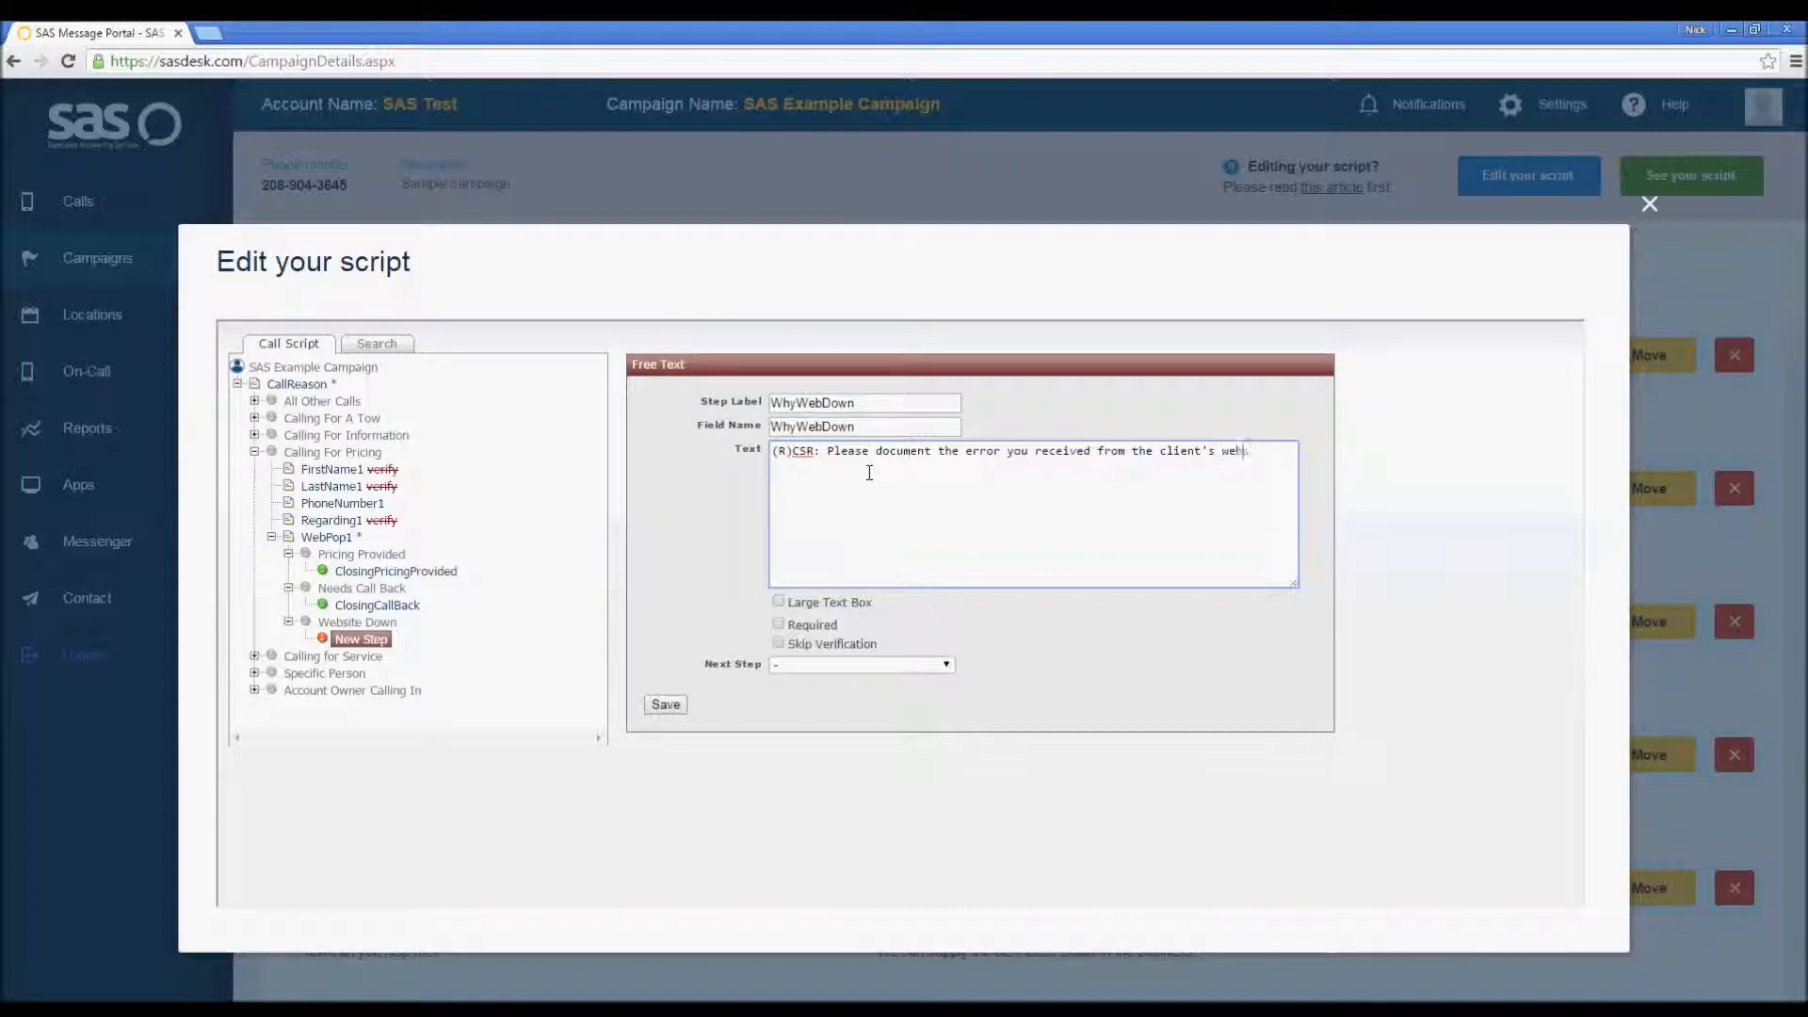
{"action": "type", "text": "ite."}
{"action": "key", "text": "Return"}
{"action": "type", "text": "(E)"}
Step: Enable Large Text Box and save the WhyWebDown step
{"action": "left_click", "coordinate": [778, 602]}
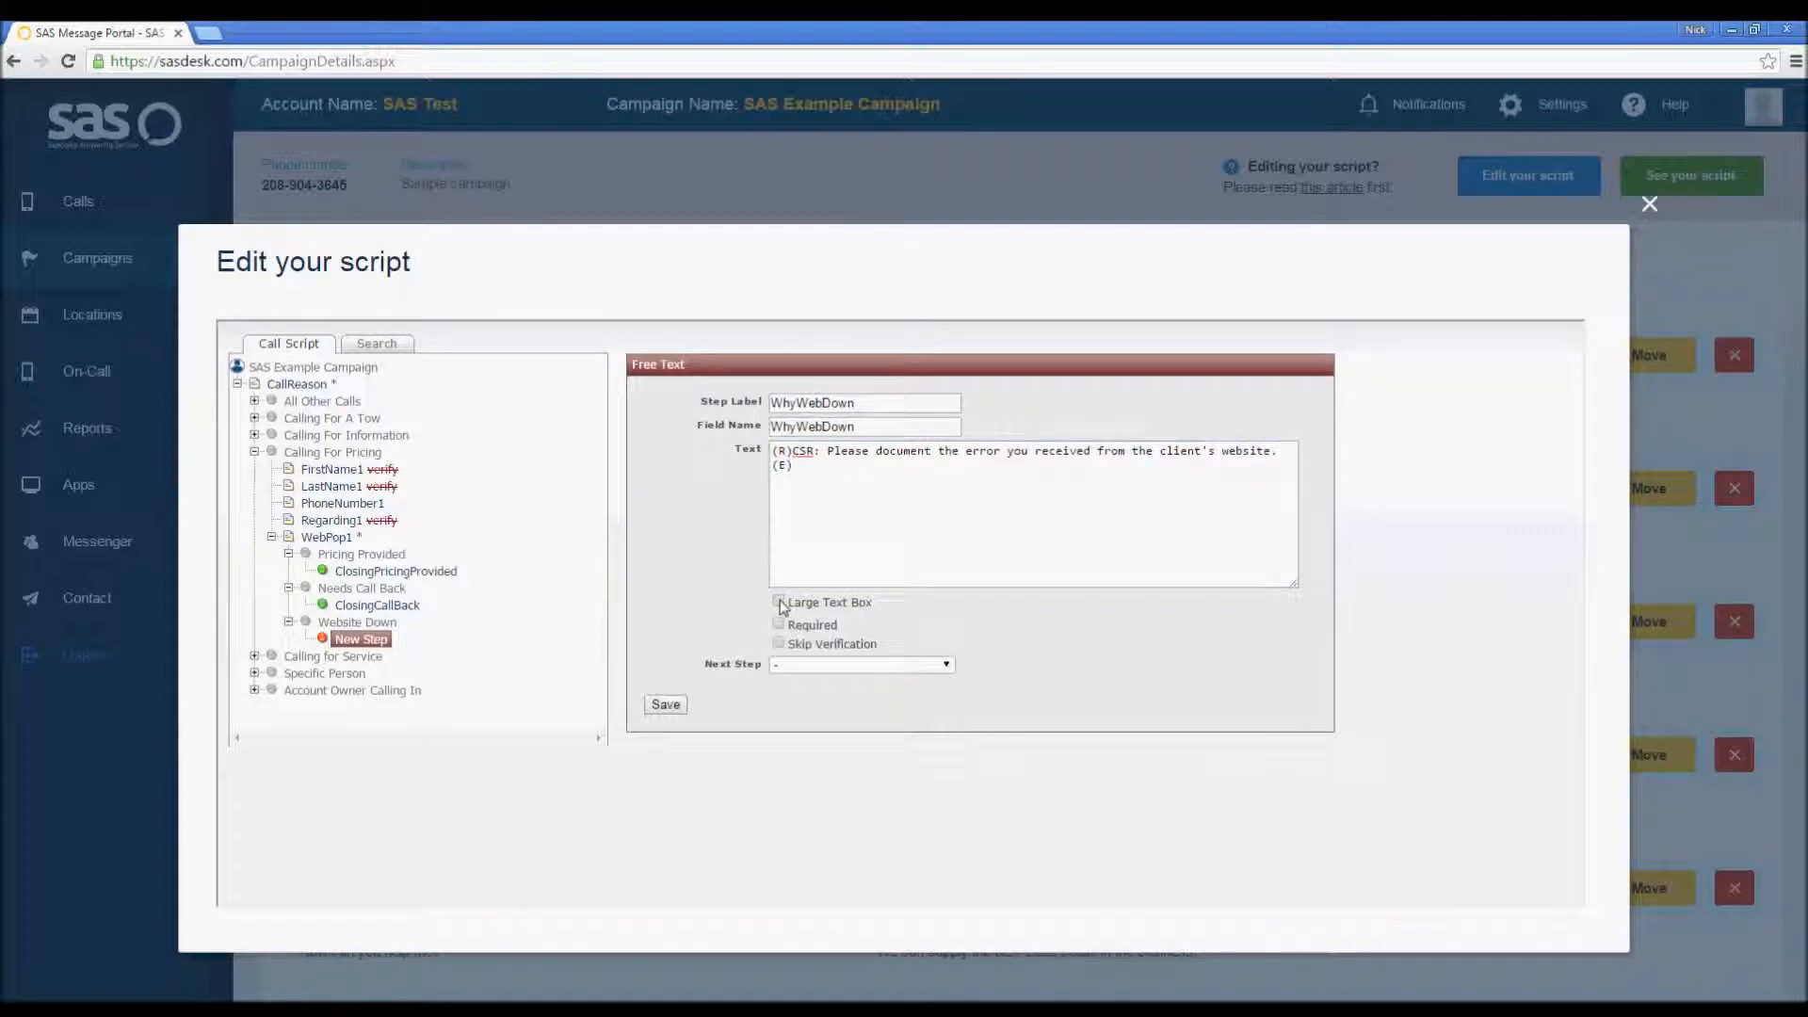
{"action": "left_click", "coordinate": [666, 706]}
Step: Add a Closing step after WhyWebDown under the Website Down option
{"action": "left_click", "coordinate": [288, 588]}
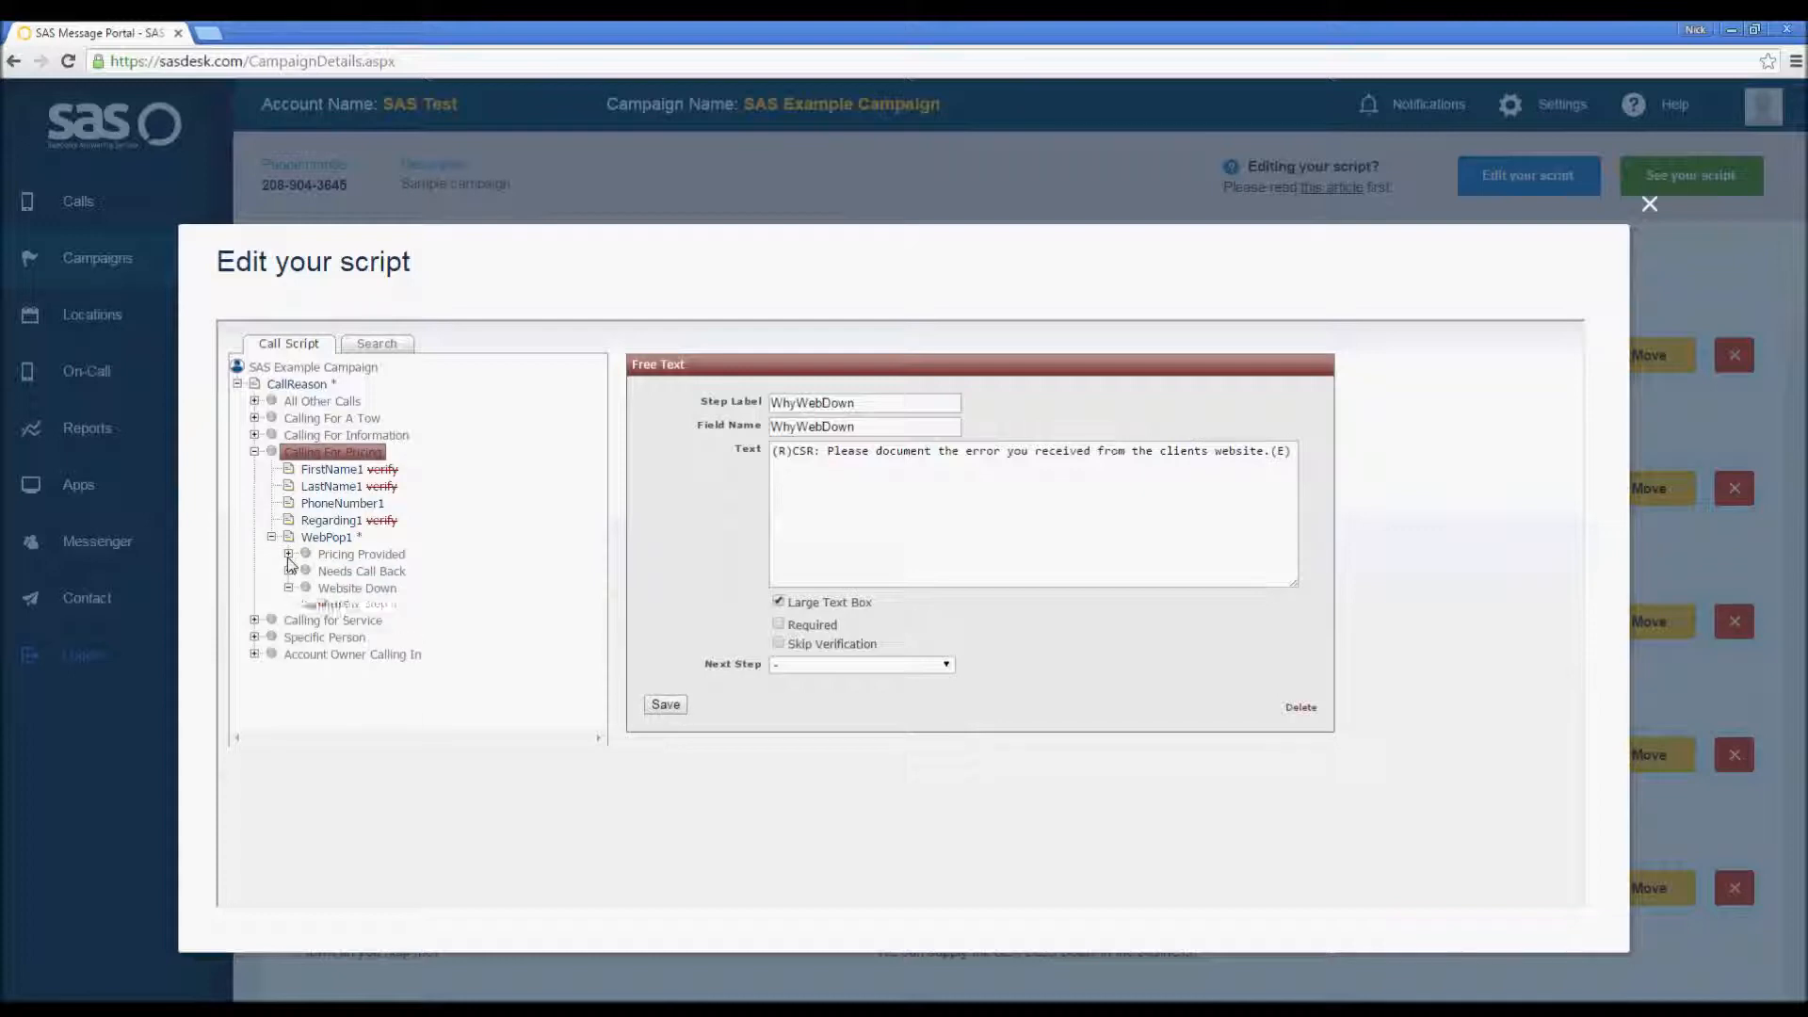
{"action": "left_click", "coordinate": [289, 570]}
{"action": "left_click", "coordinate": [288, 553]}
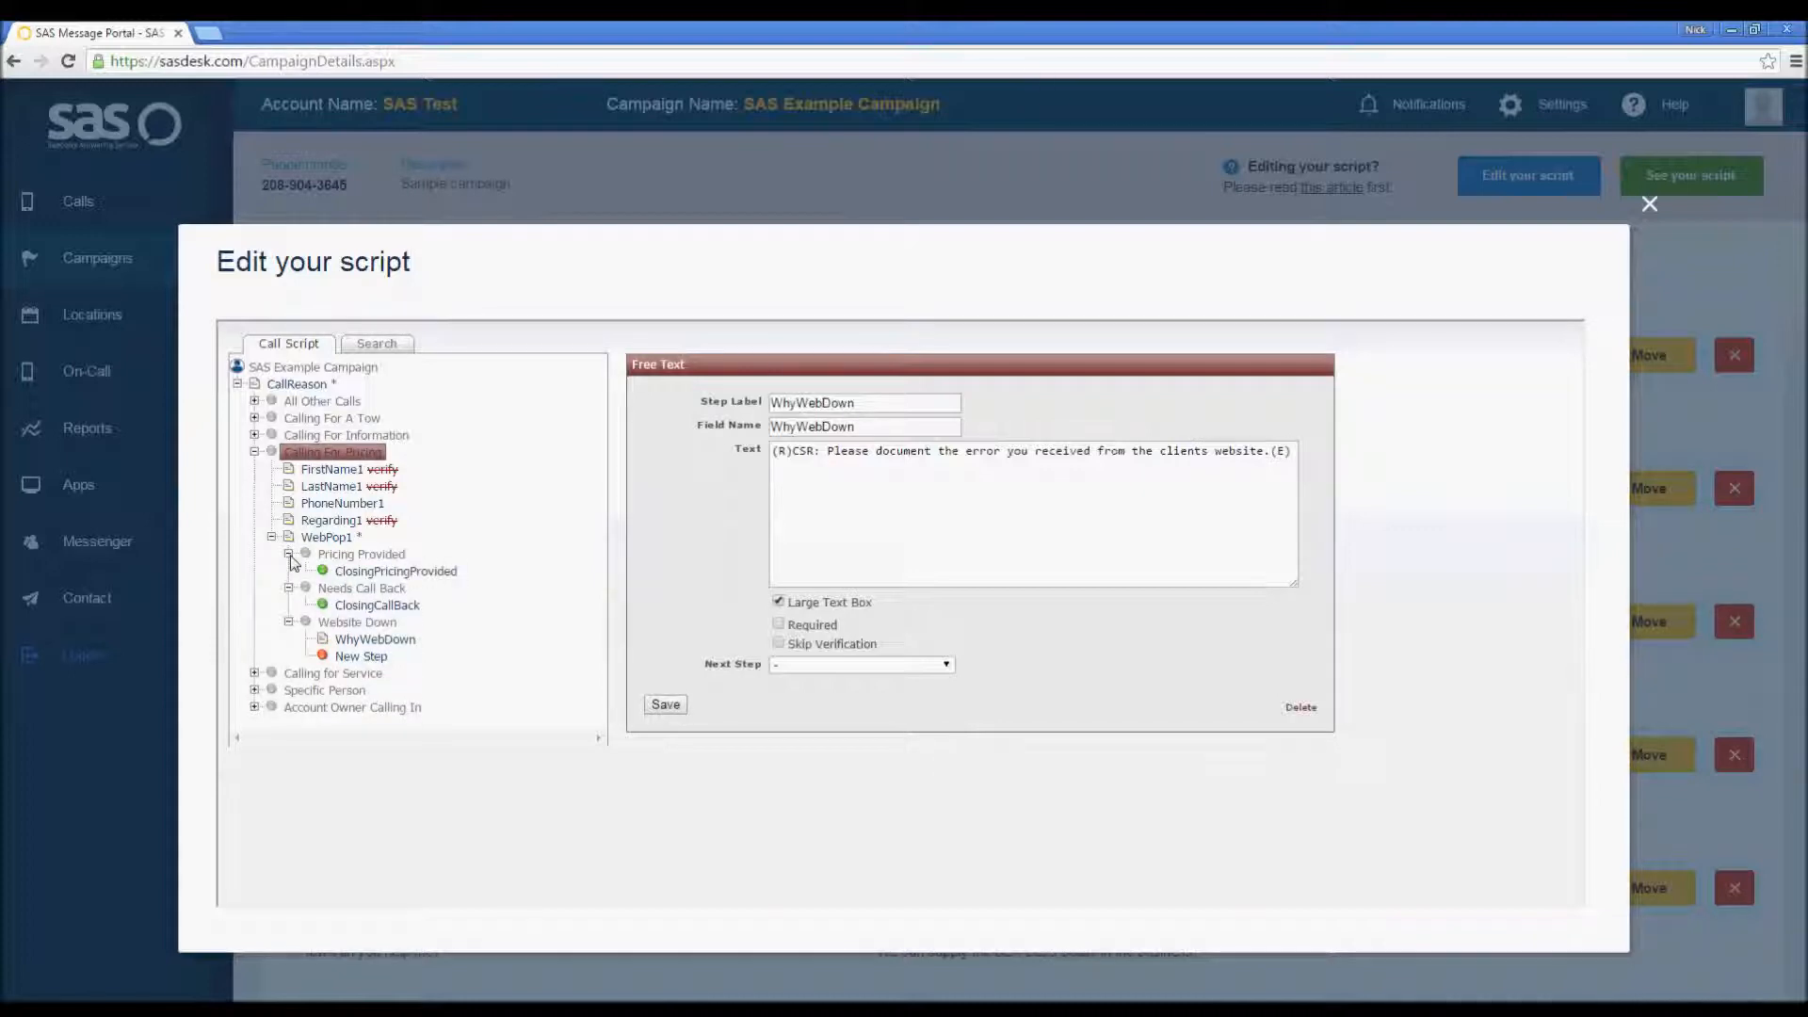
{"action": "left_click", "coordinate": [366, 658]}
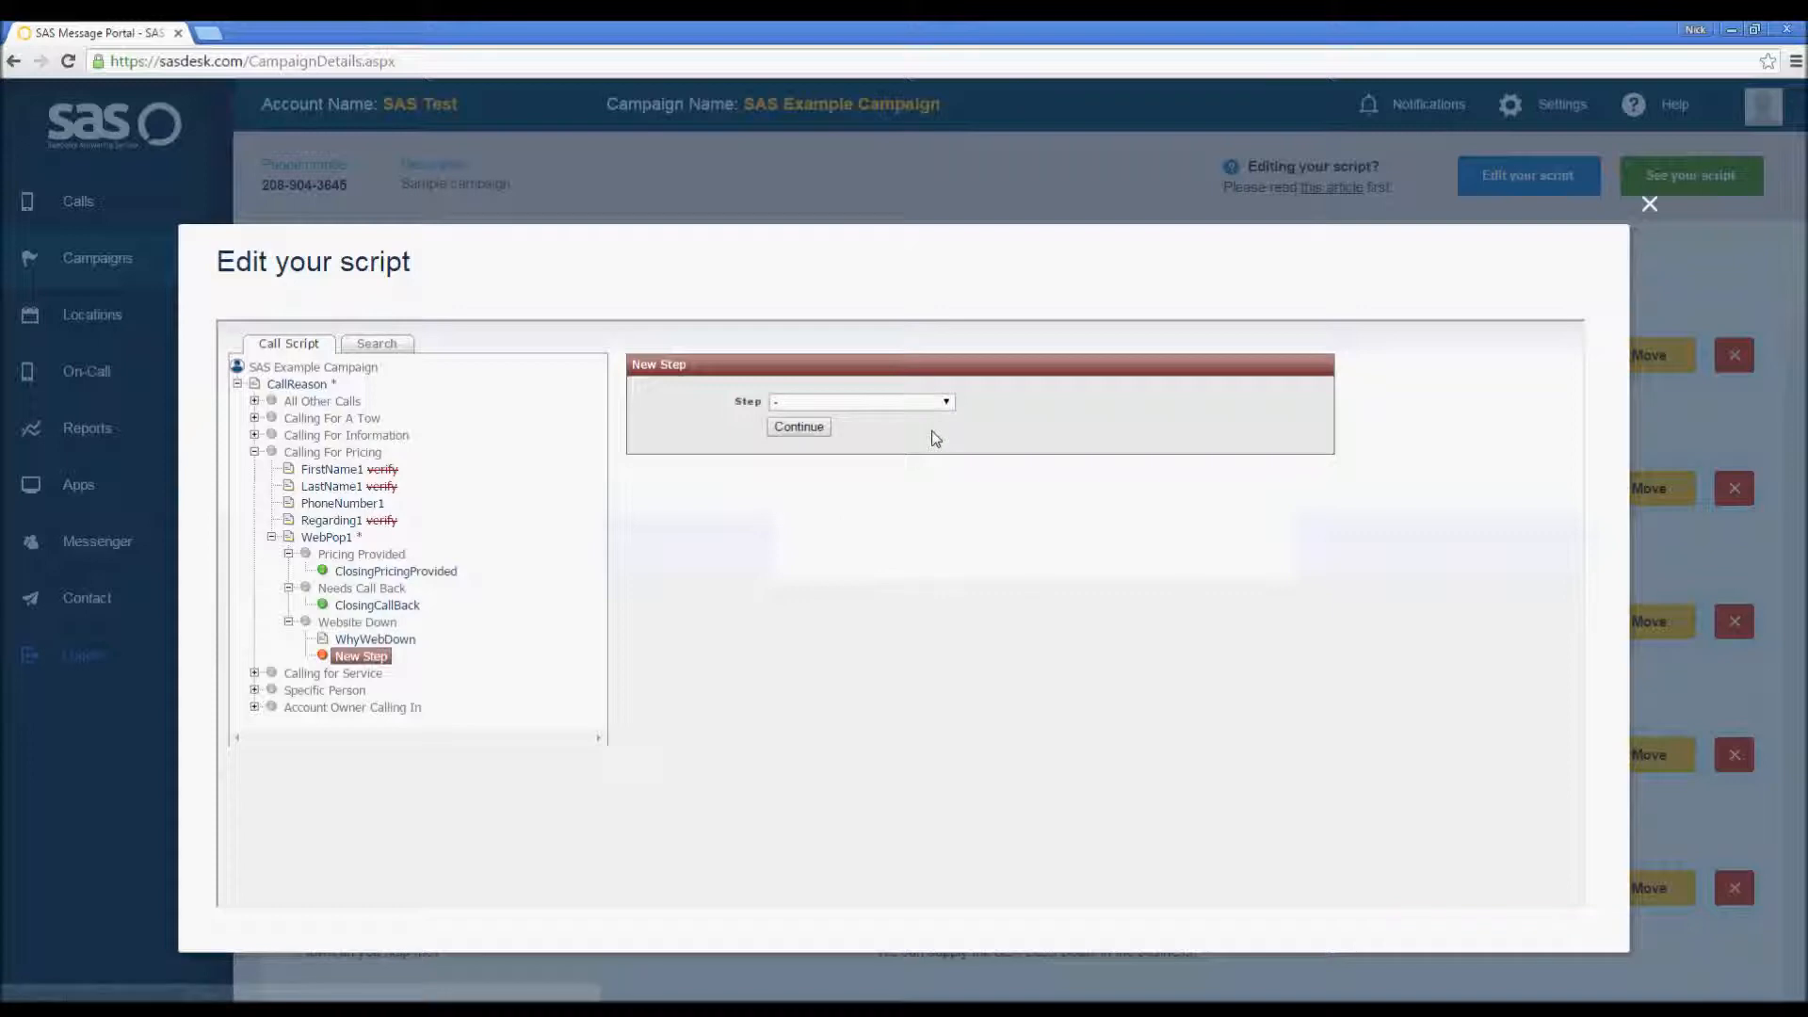
{"action": "left_click", "coordinate": [946, 403]}
{"action": "left_click_drag", "start_coordinate": [946, 421], "coordinate": [948, 485]}
{"action": "left_click", "coordinate": [848, 619]}
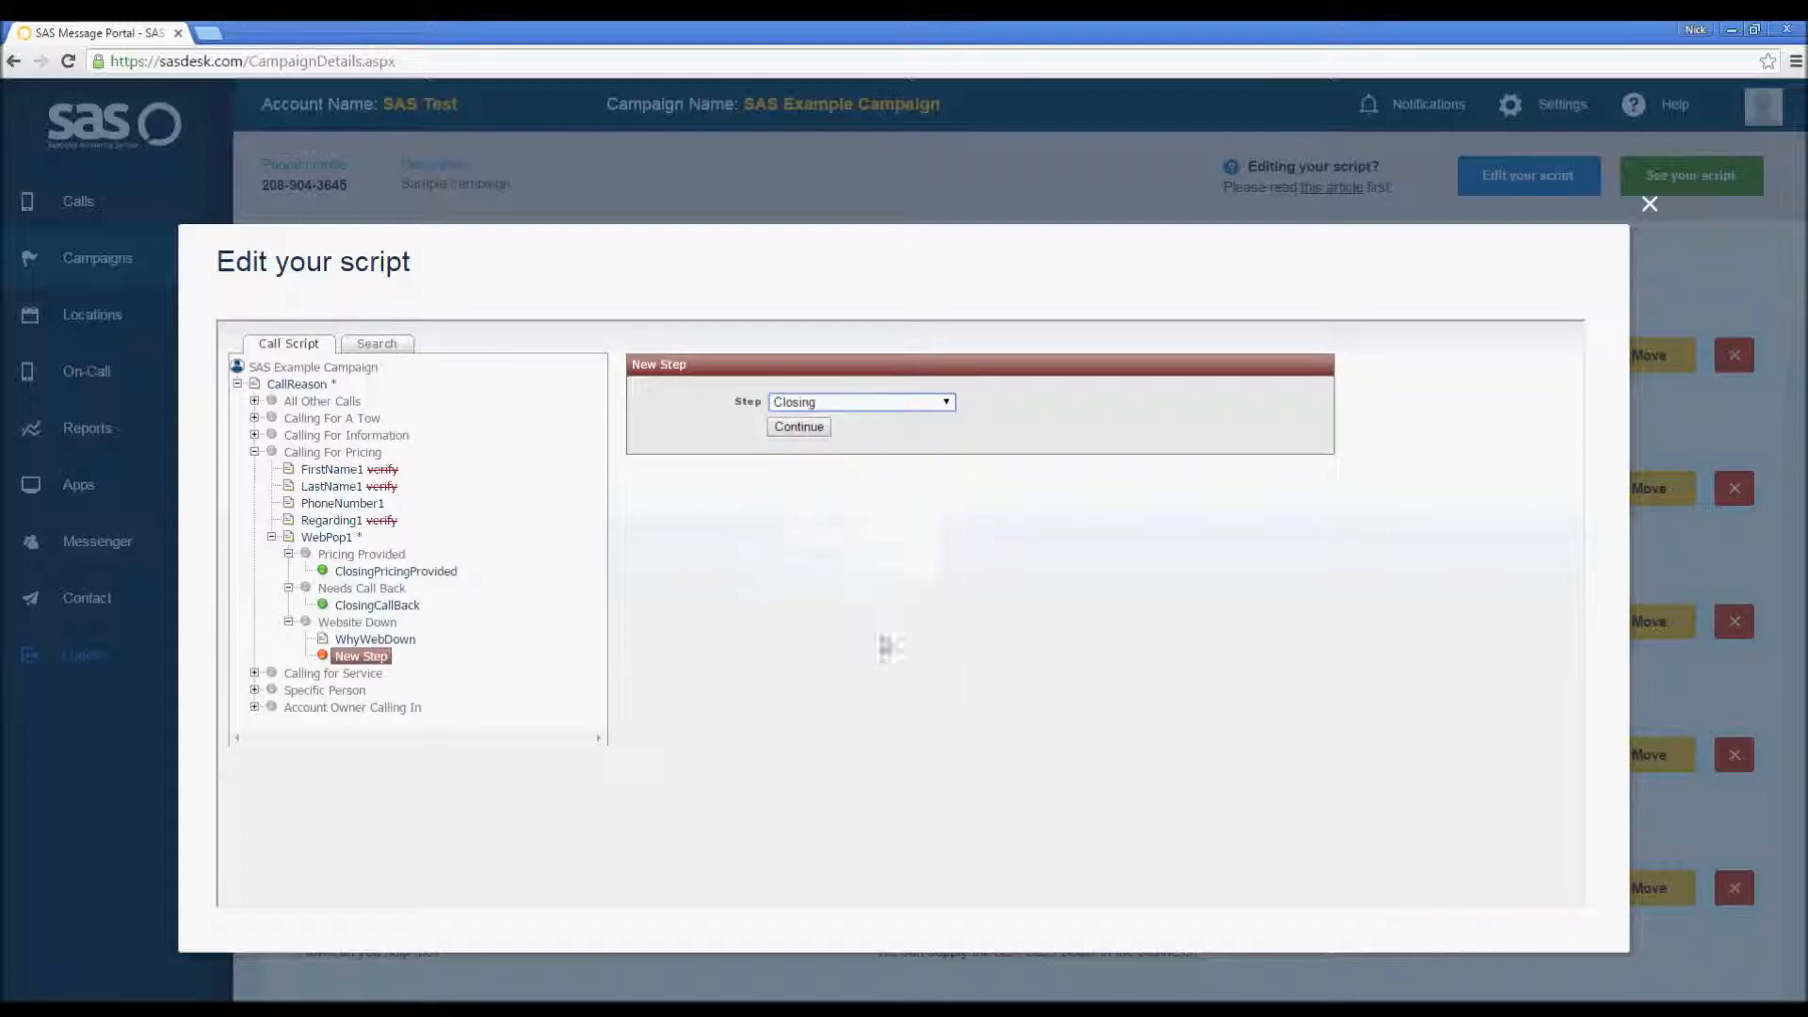
{"action": "left_click", "coordinate": [799, 429]}
Step: Set the Closing step's label to ClosingWebsiteDown
{"action": "left_click", "coordinate": [822, 402]}
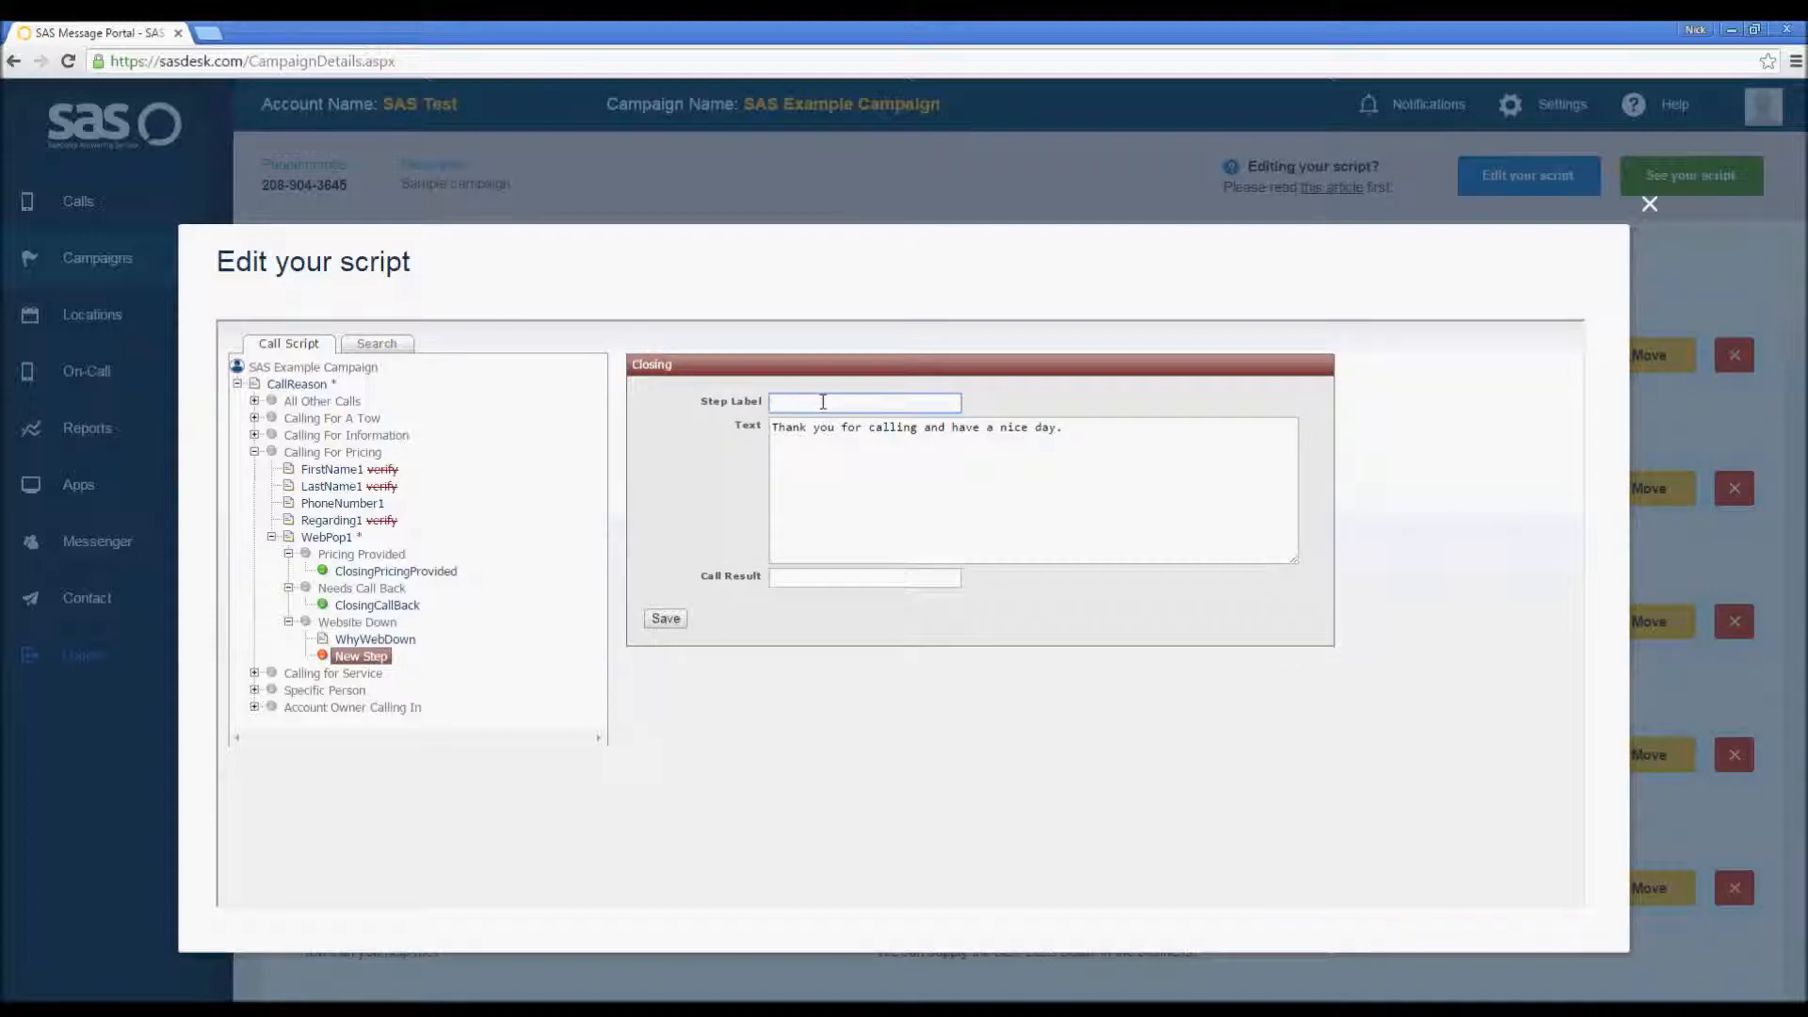
{"action": "type", "text": "ClosingWebsiteDown"}
Step: Prepend "I'm sorry, [FirstName], our IT team is currently performing website maintenance, but I will pass your message along and have someone get back to you."
{"action": "left_click", "coordinate": [1071, 435]}
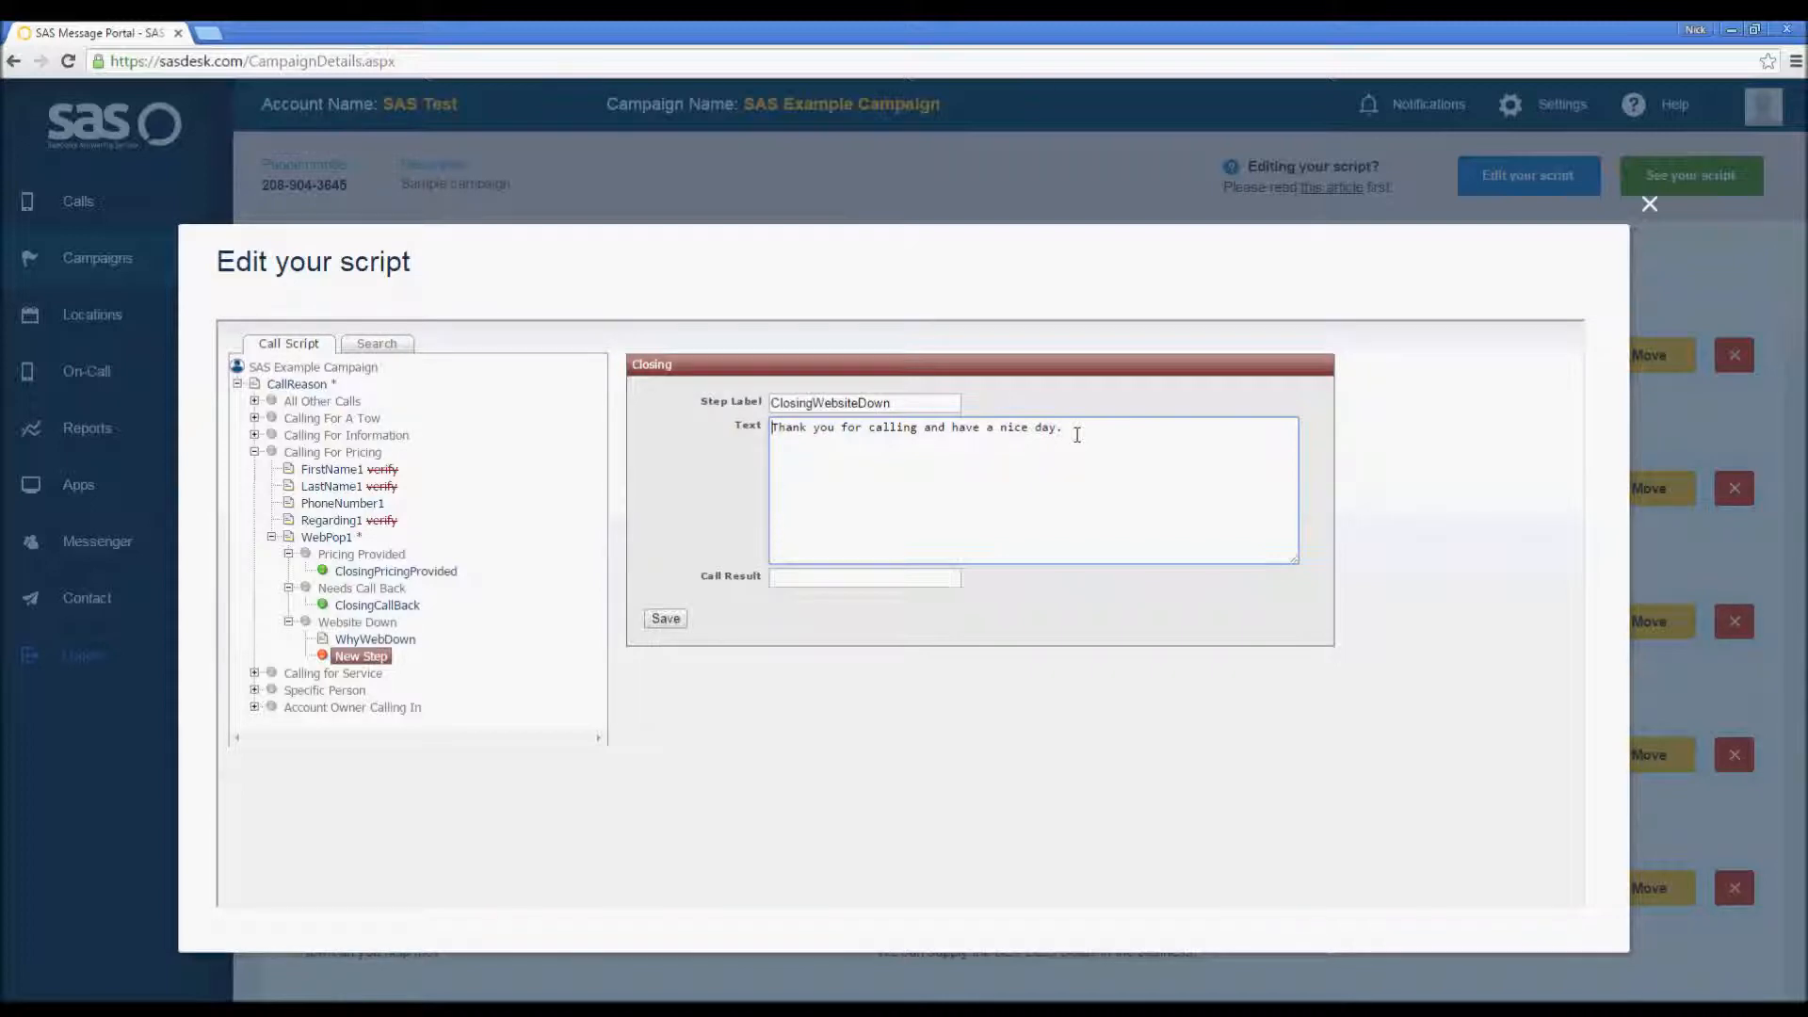
{"action": "type", "text": "I'm sorry, "}
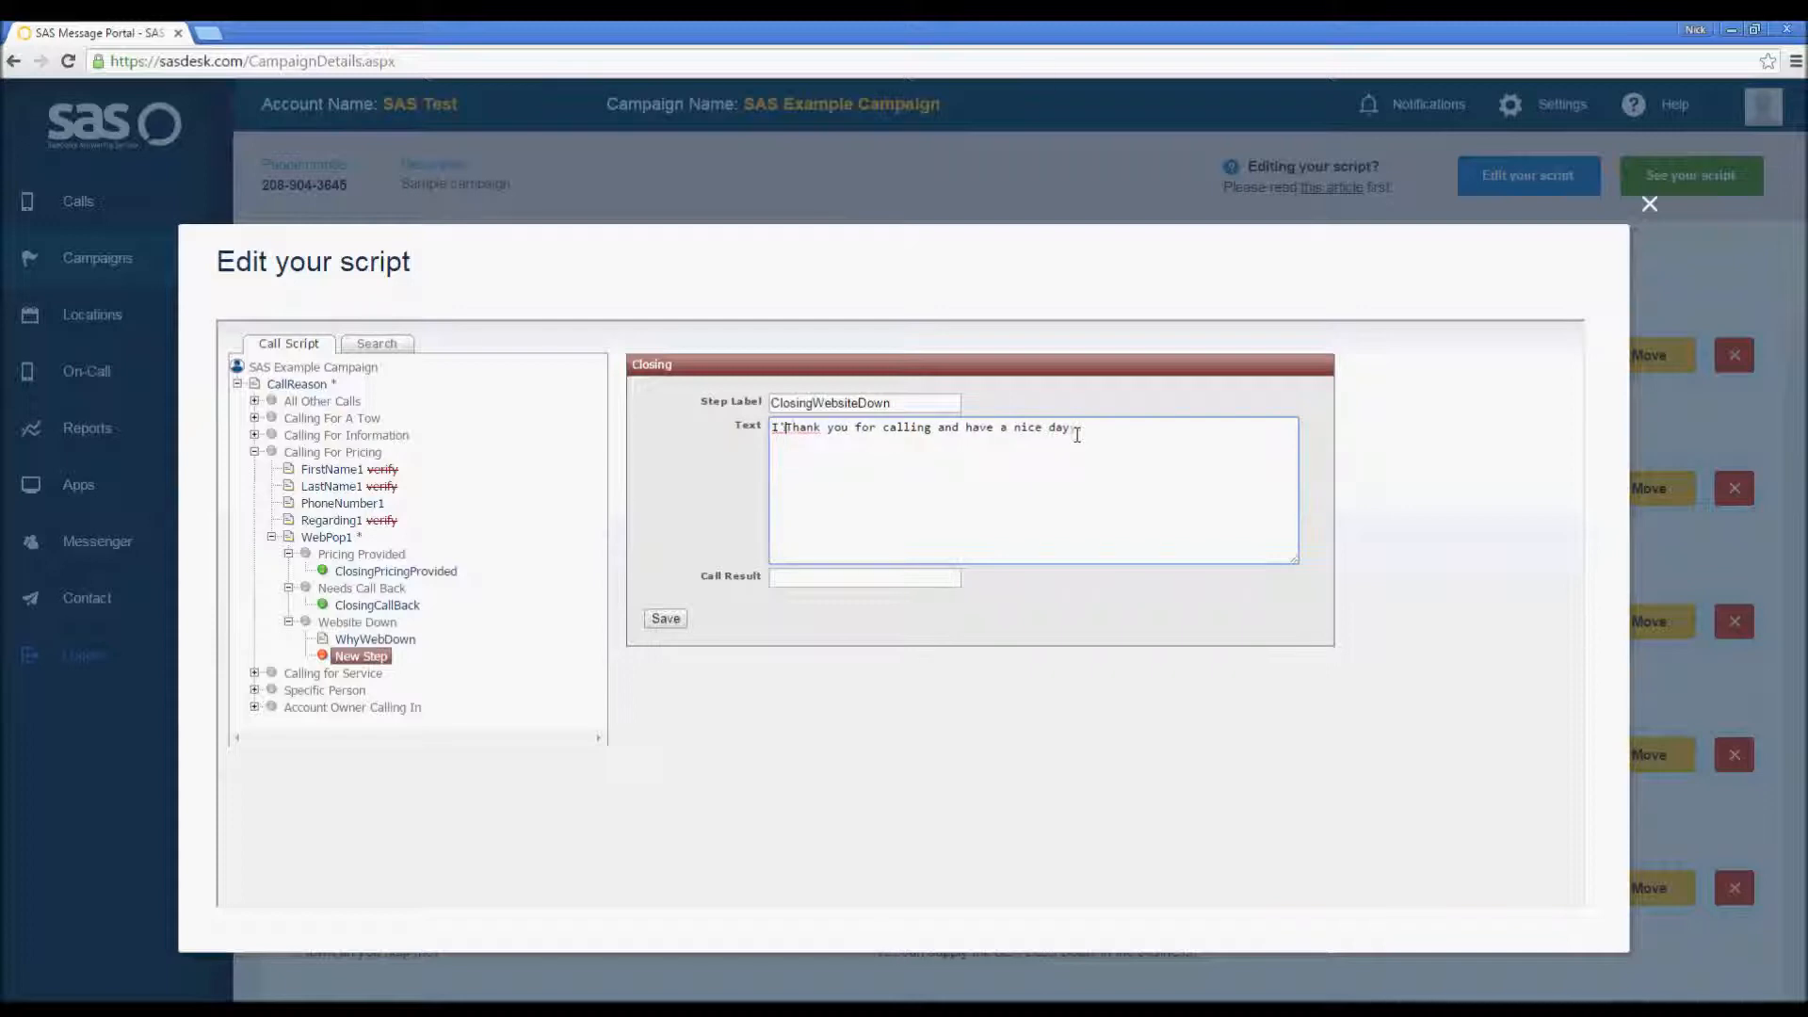
{"action": "type", "text": "[Firt"}
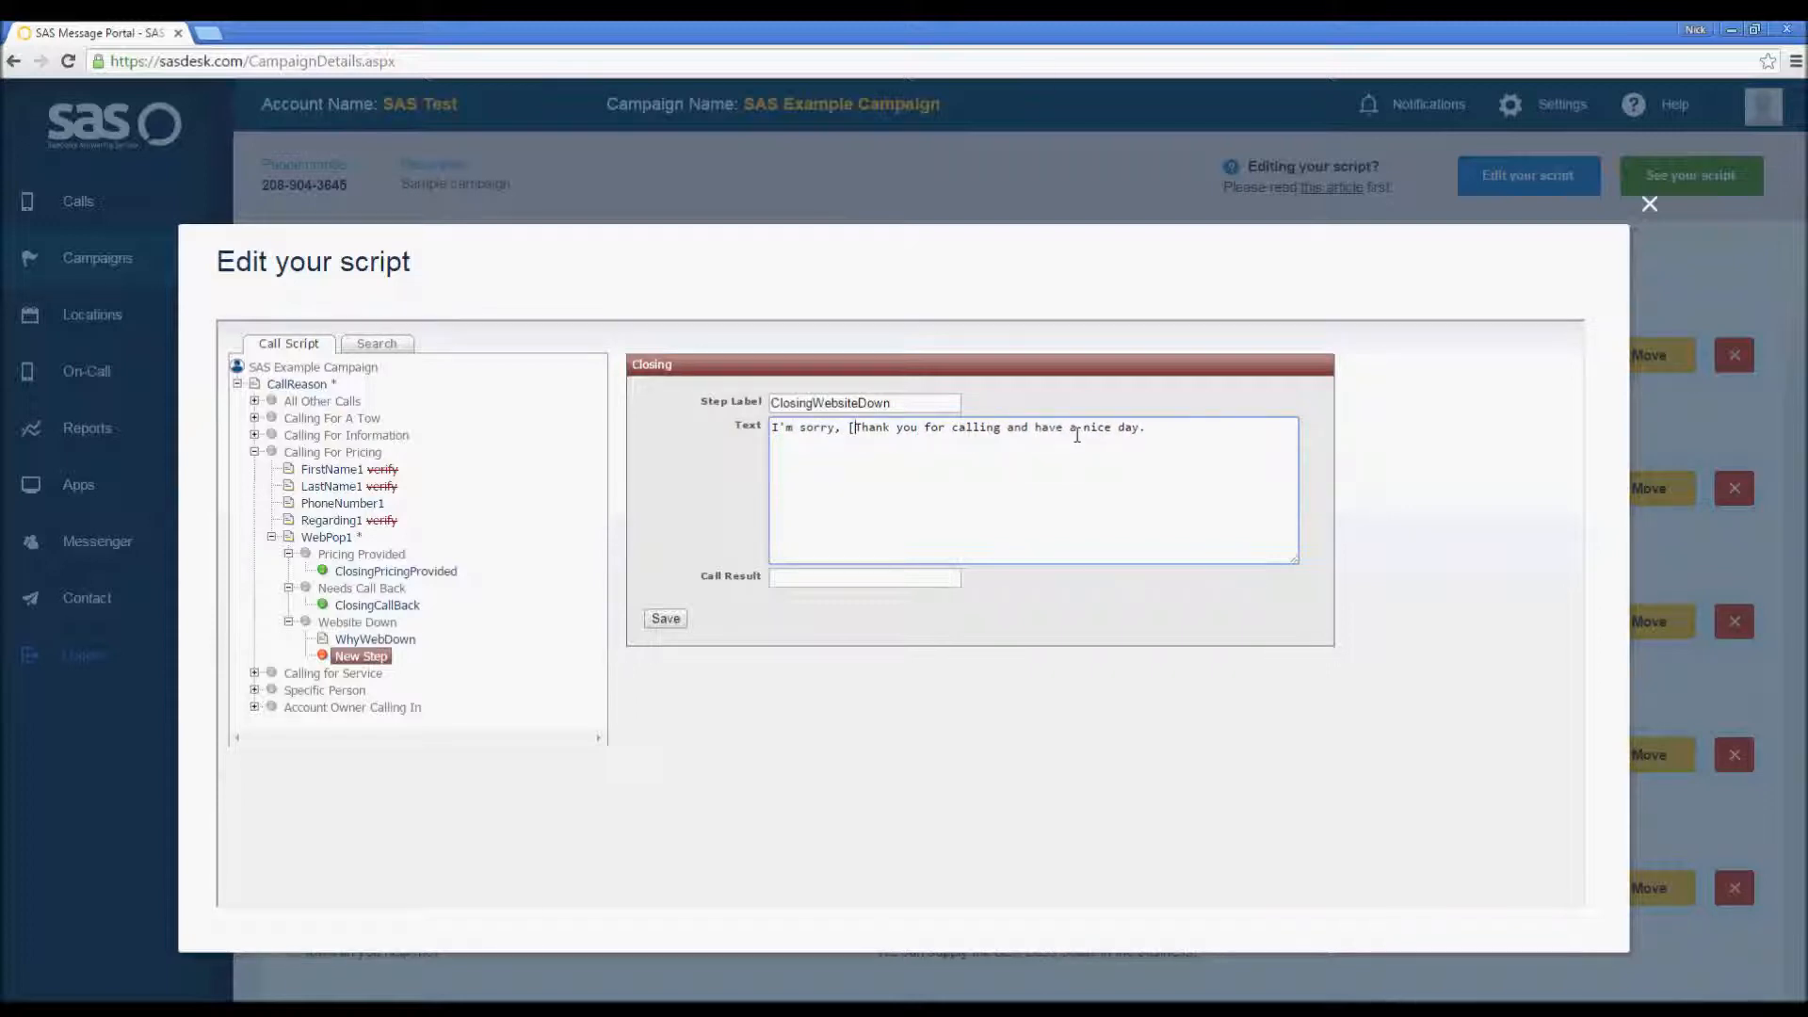
{"action": "key", "text": "BackSpace"}
{"action": "type", "text": "stName"}
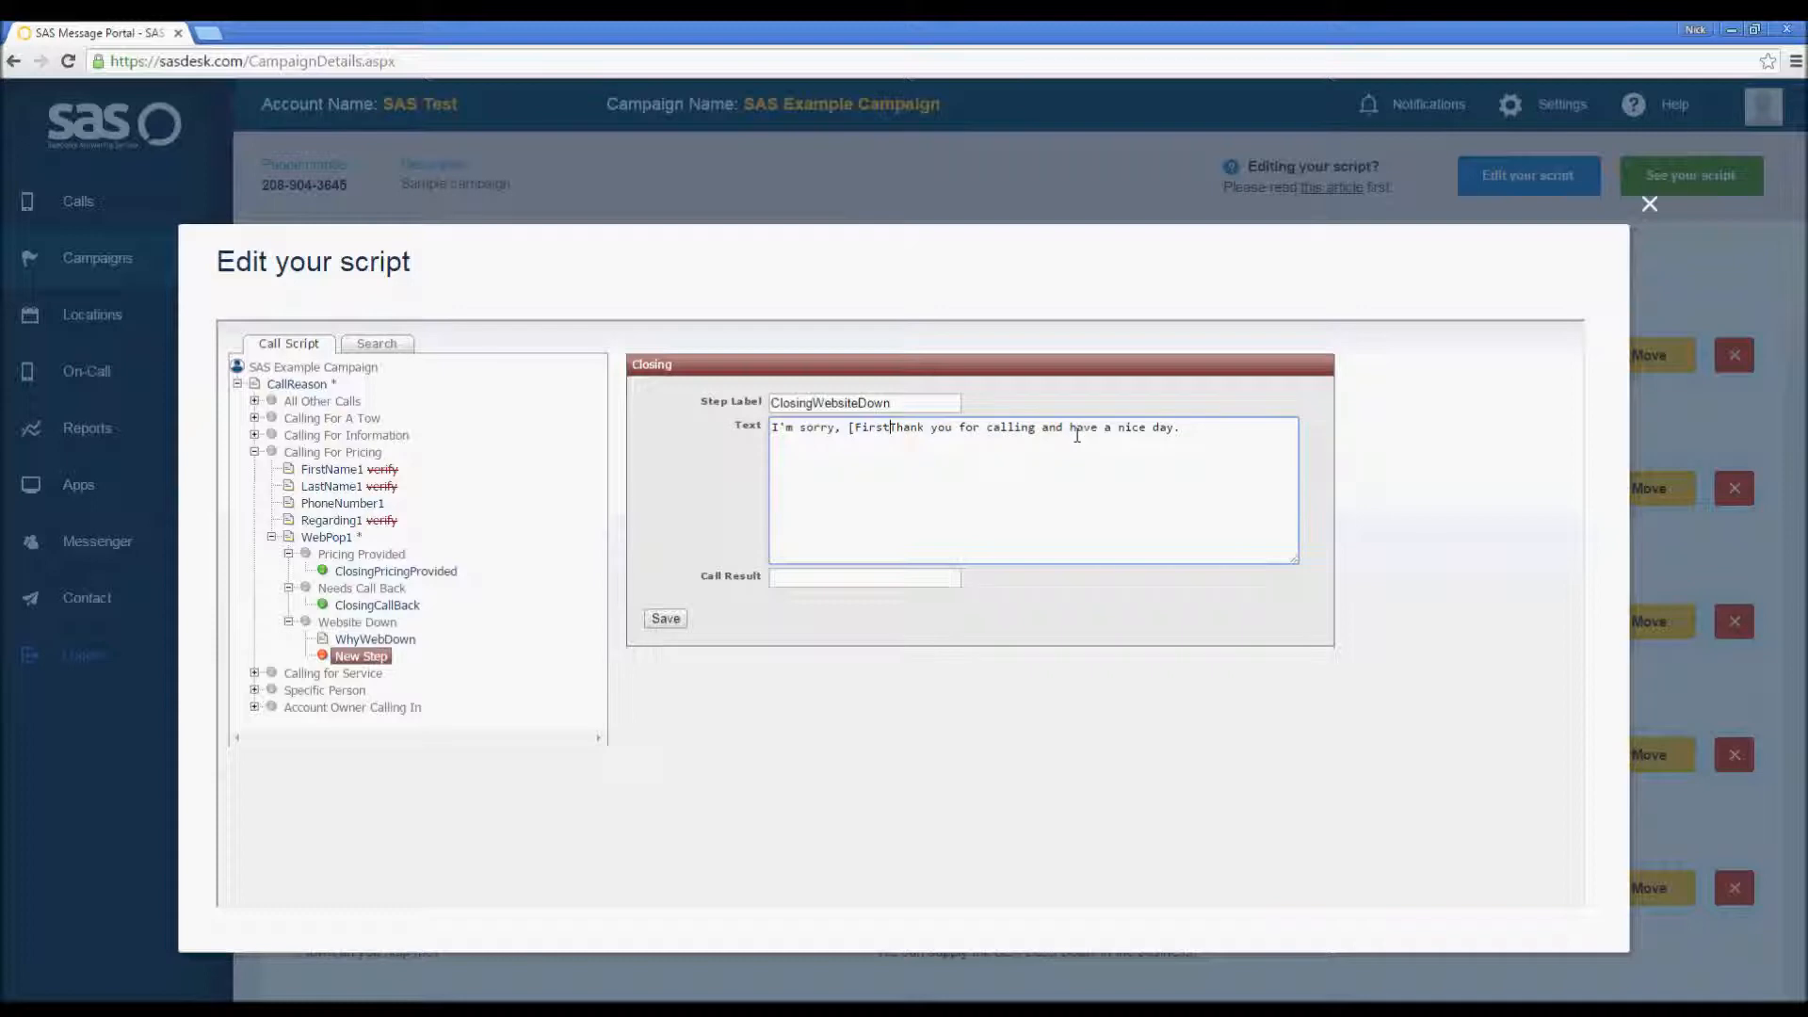
{"action": "type", "text": "], our "}
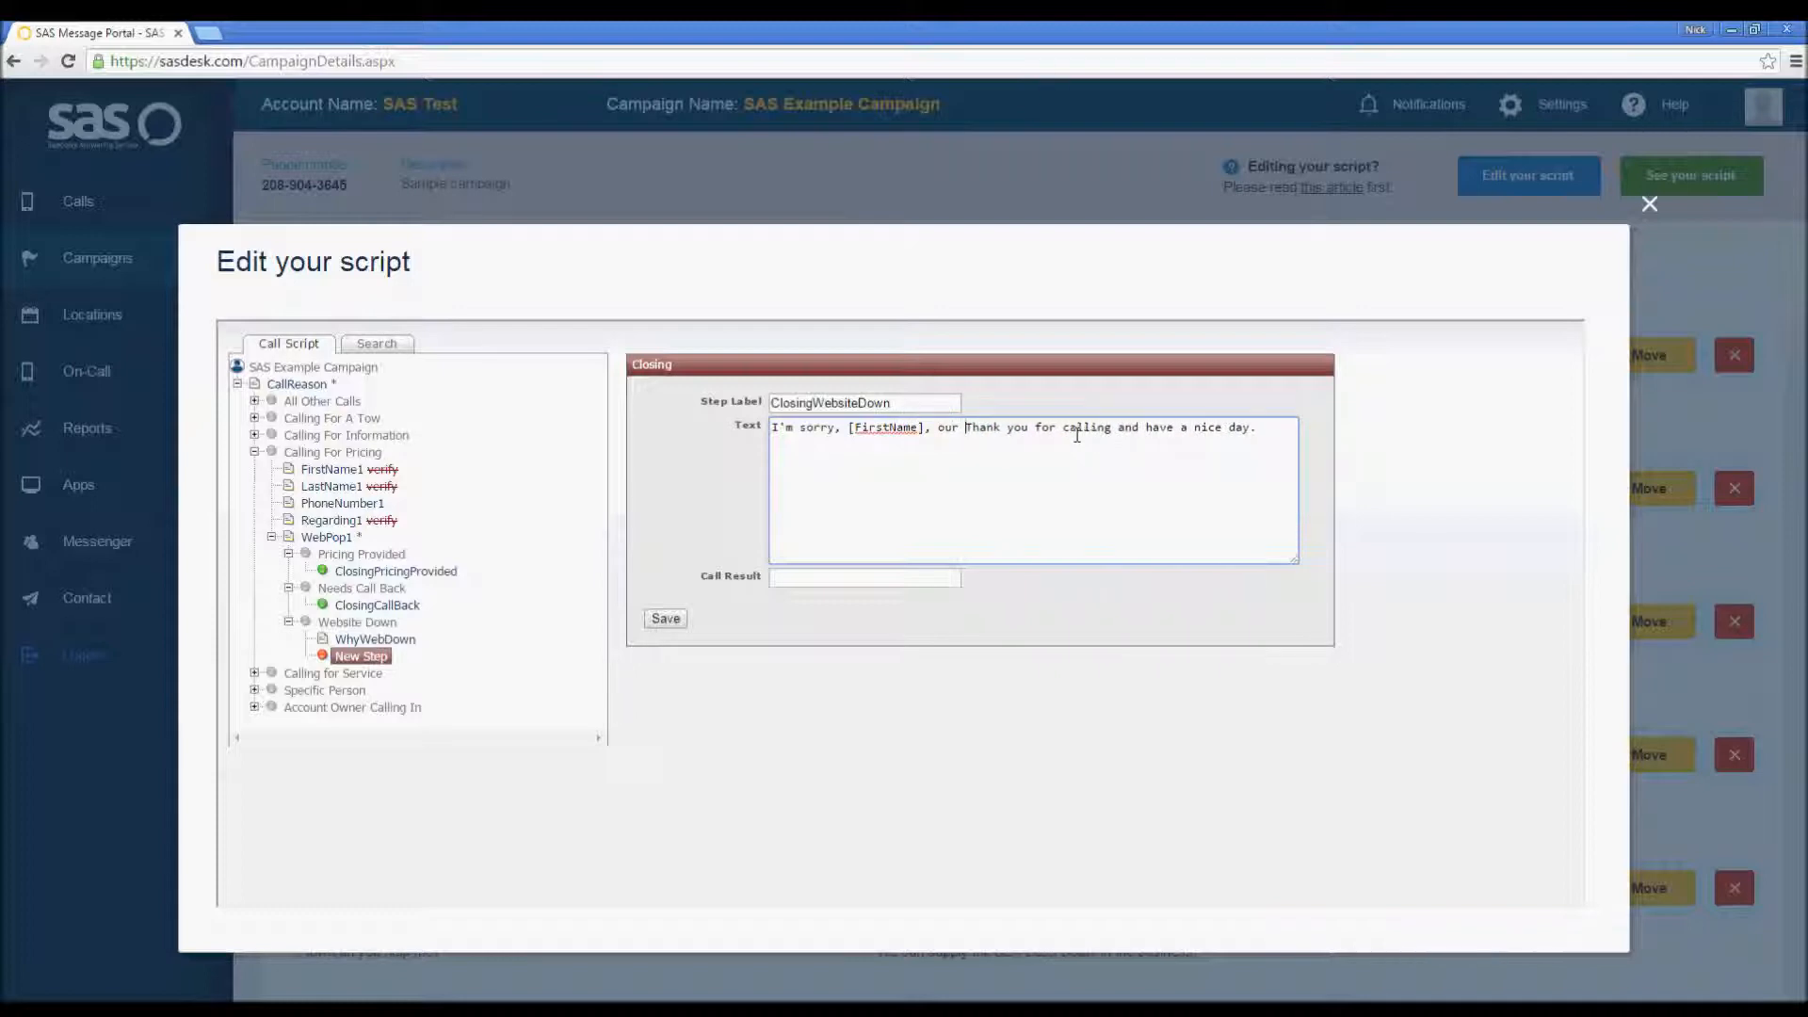
{"action": "type", "text": "IT team is curre"}
{"action": "type", "text": "ntly performing web"}
{"action": "type", "text": "site maintenanc"}
{"action": "type", "text": "e"}
{"action": "type", "text": ", but I wi"}
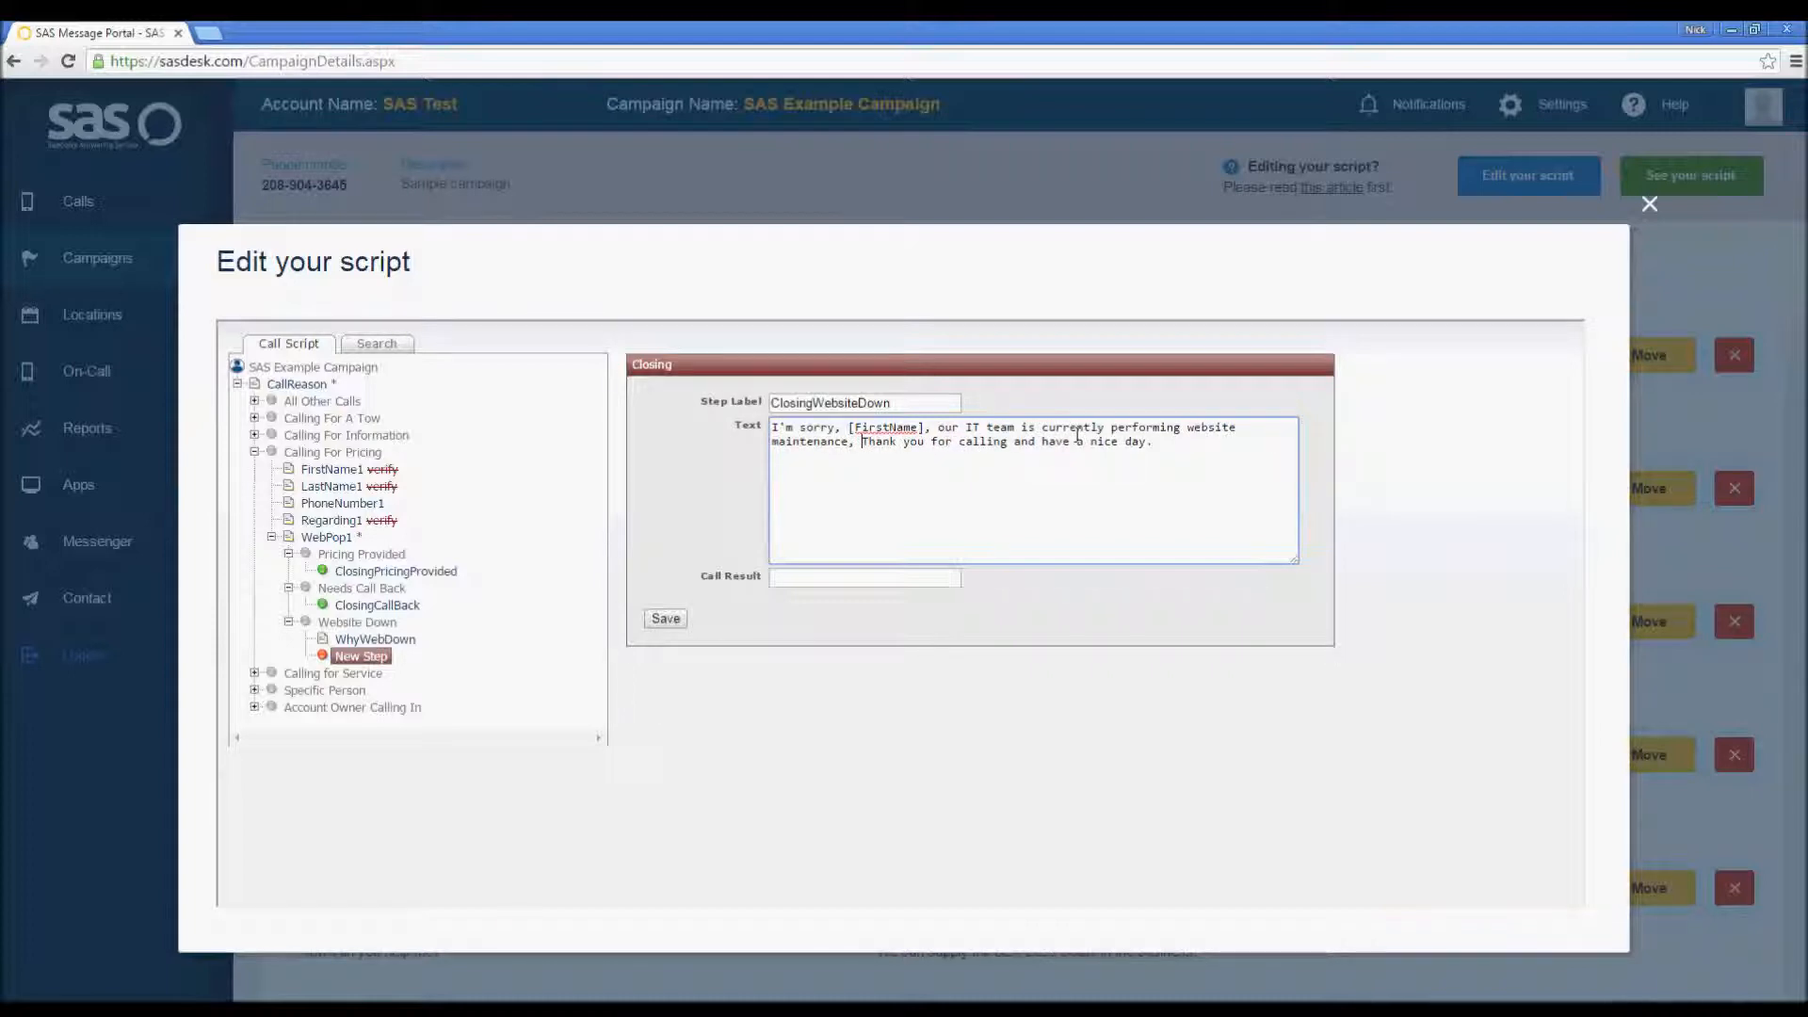
{"action": "type", "text": "ll pass your messag"}
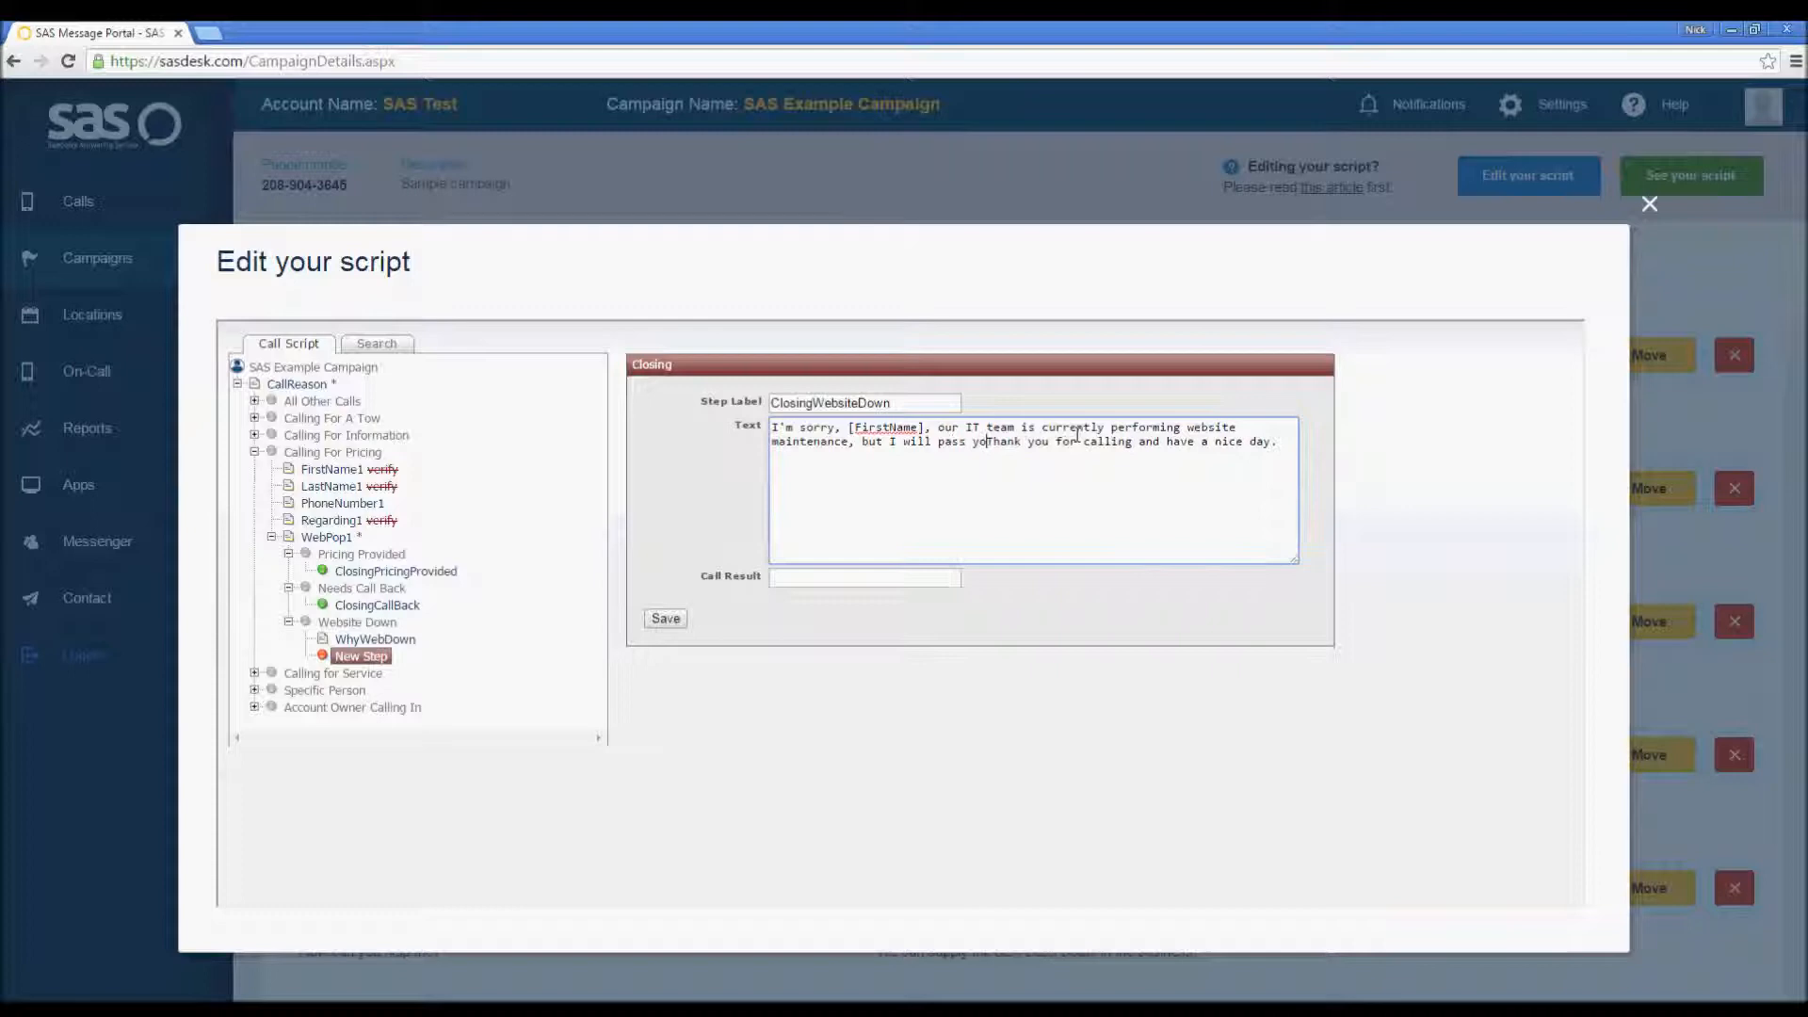
{"action": "type", "text": "e alon "}
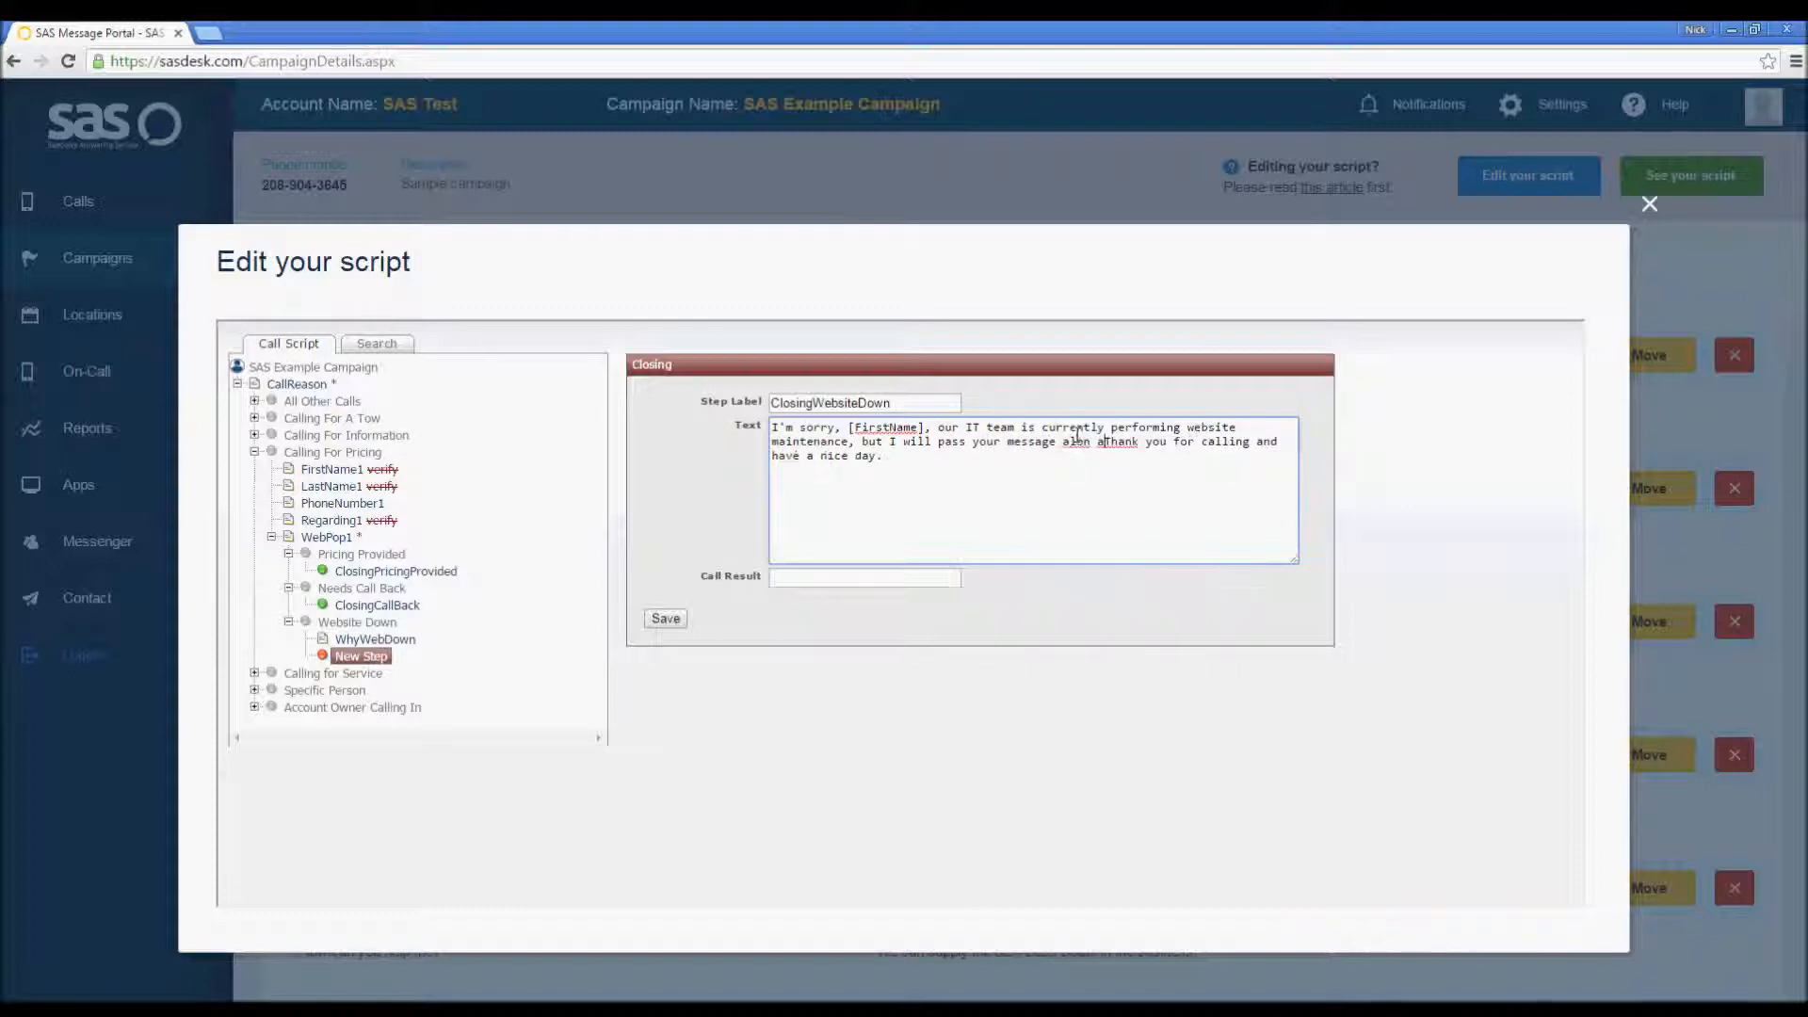
{"action": "type", "text": "g and "}
{"action": "type", "text": "have someone get bac"}
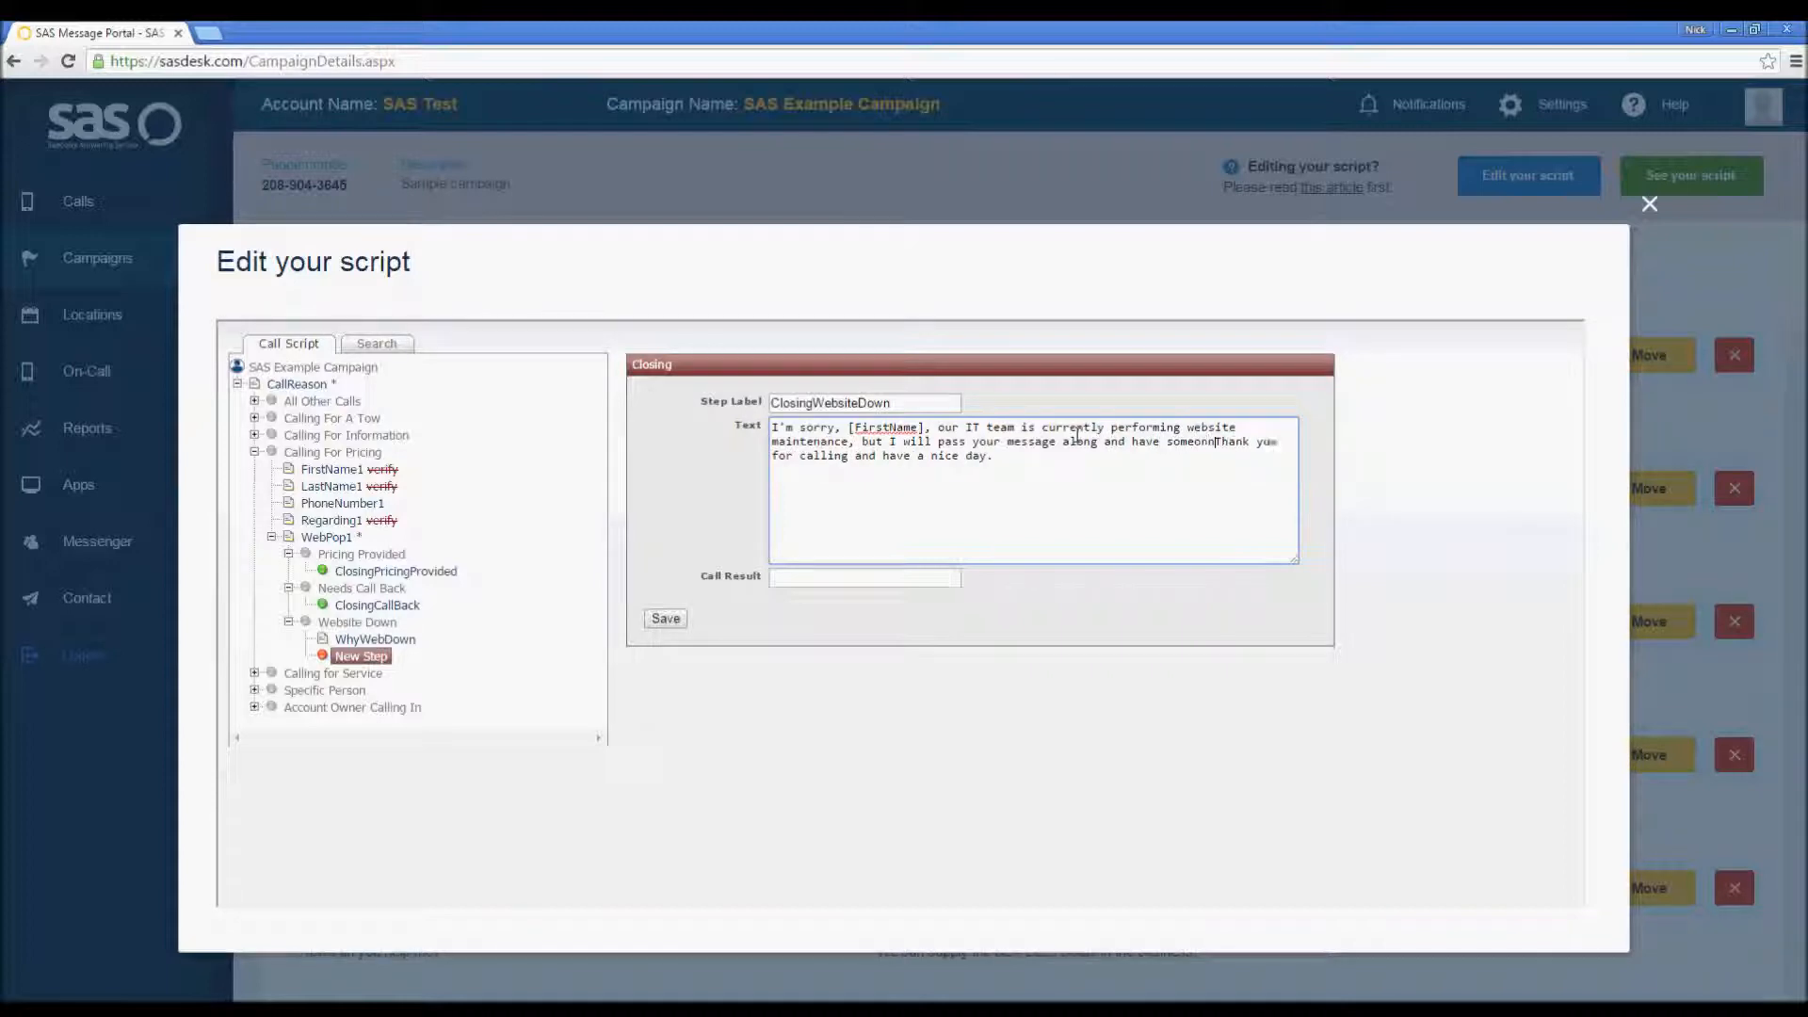
{"action": "type", "text": "k to you."}
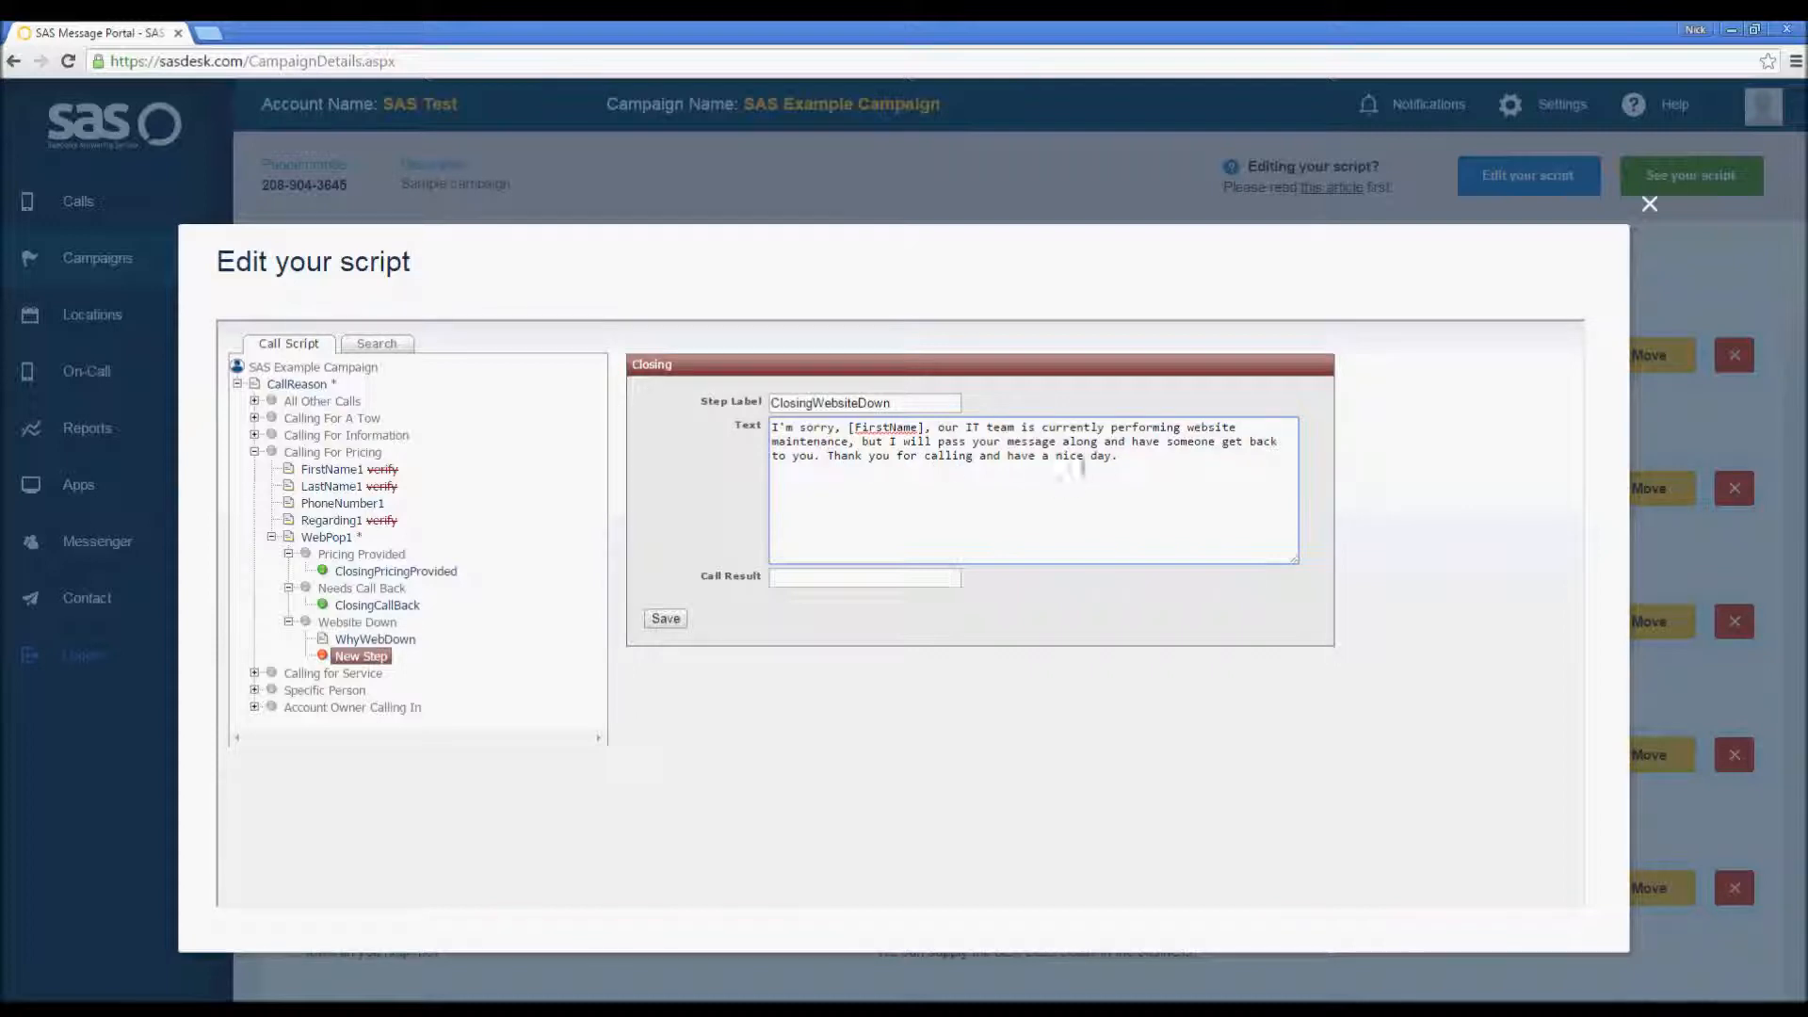
Step: Set the call result to Website Down and save the ClosingWebsiteDown step
{"action": "left_click", "coordinate": [836, 584]}
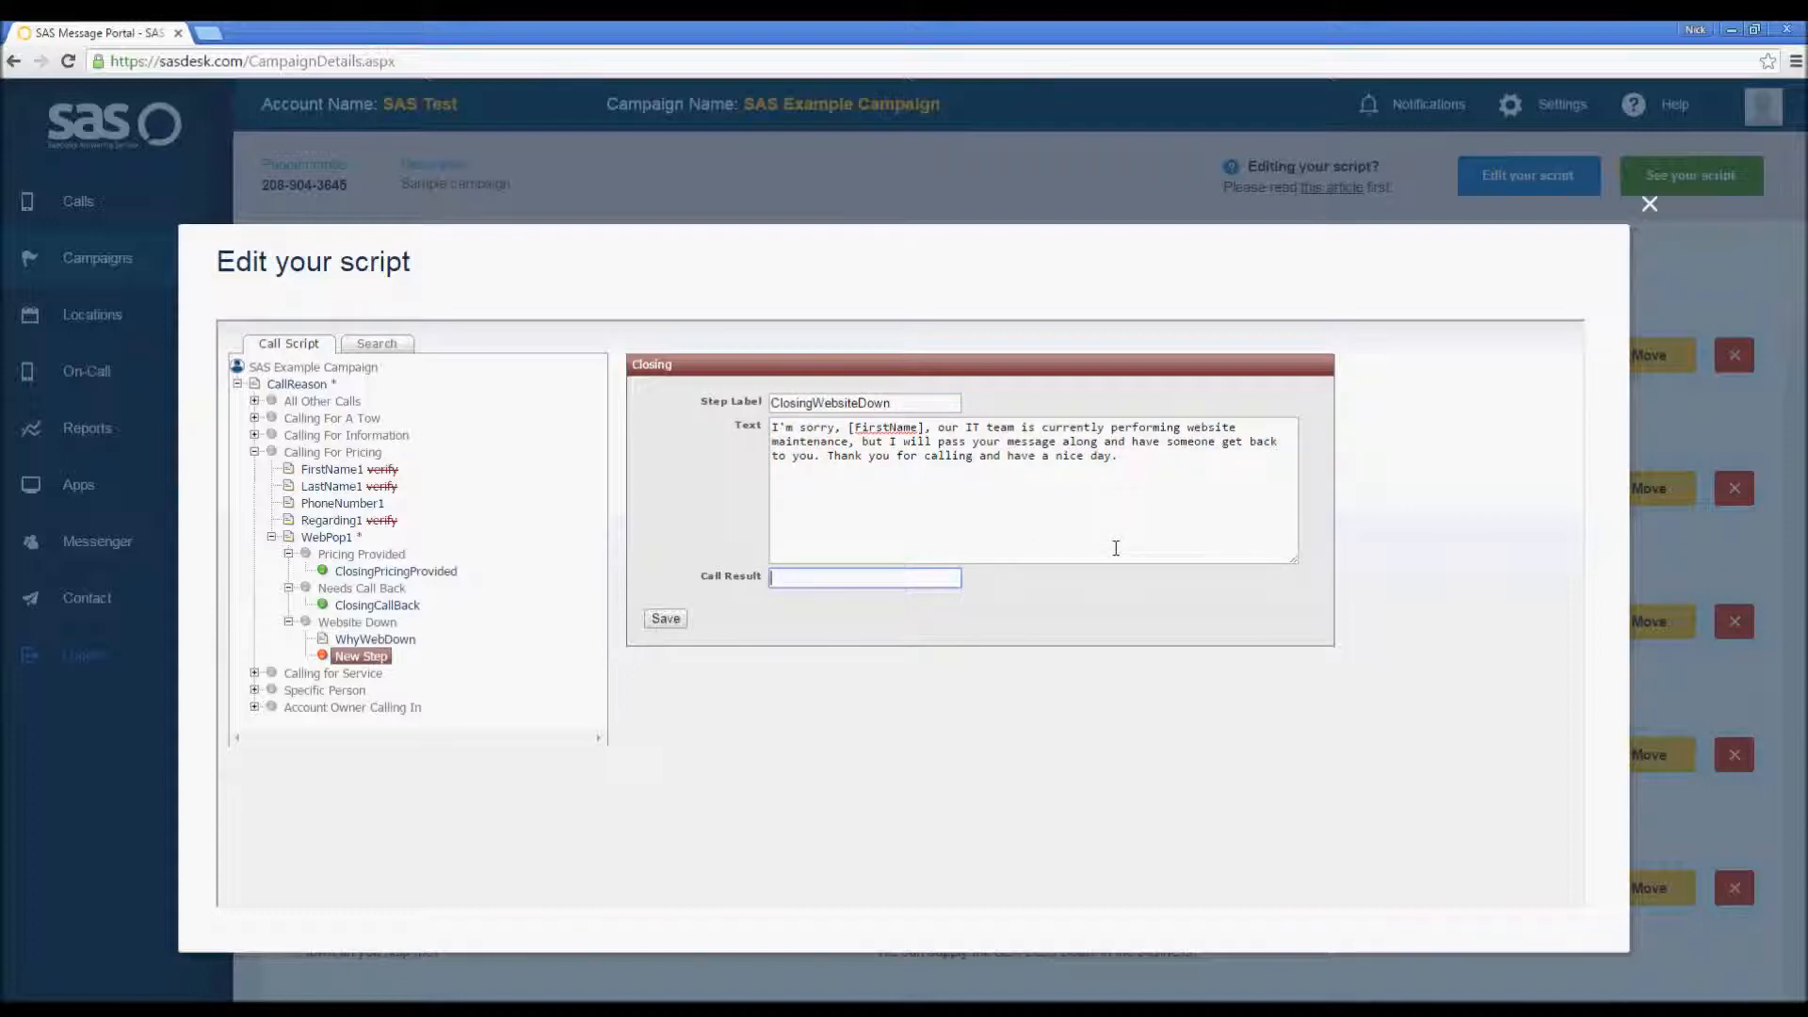
{"action": "type", "text": "Website Down"}
{"action": "left_click", "coordinate": [673, 619]}
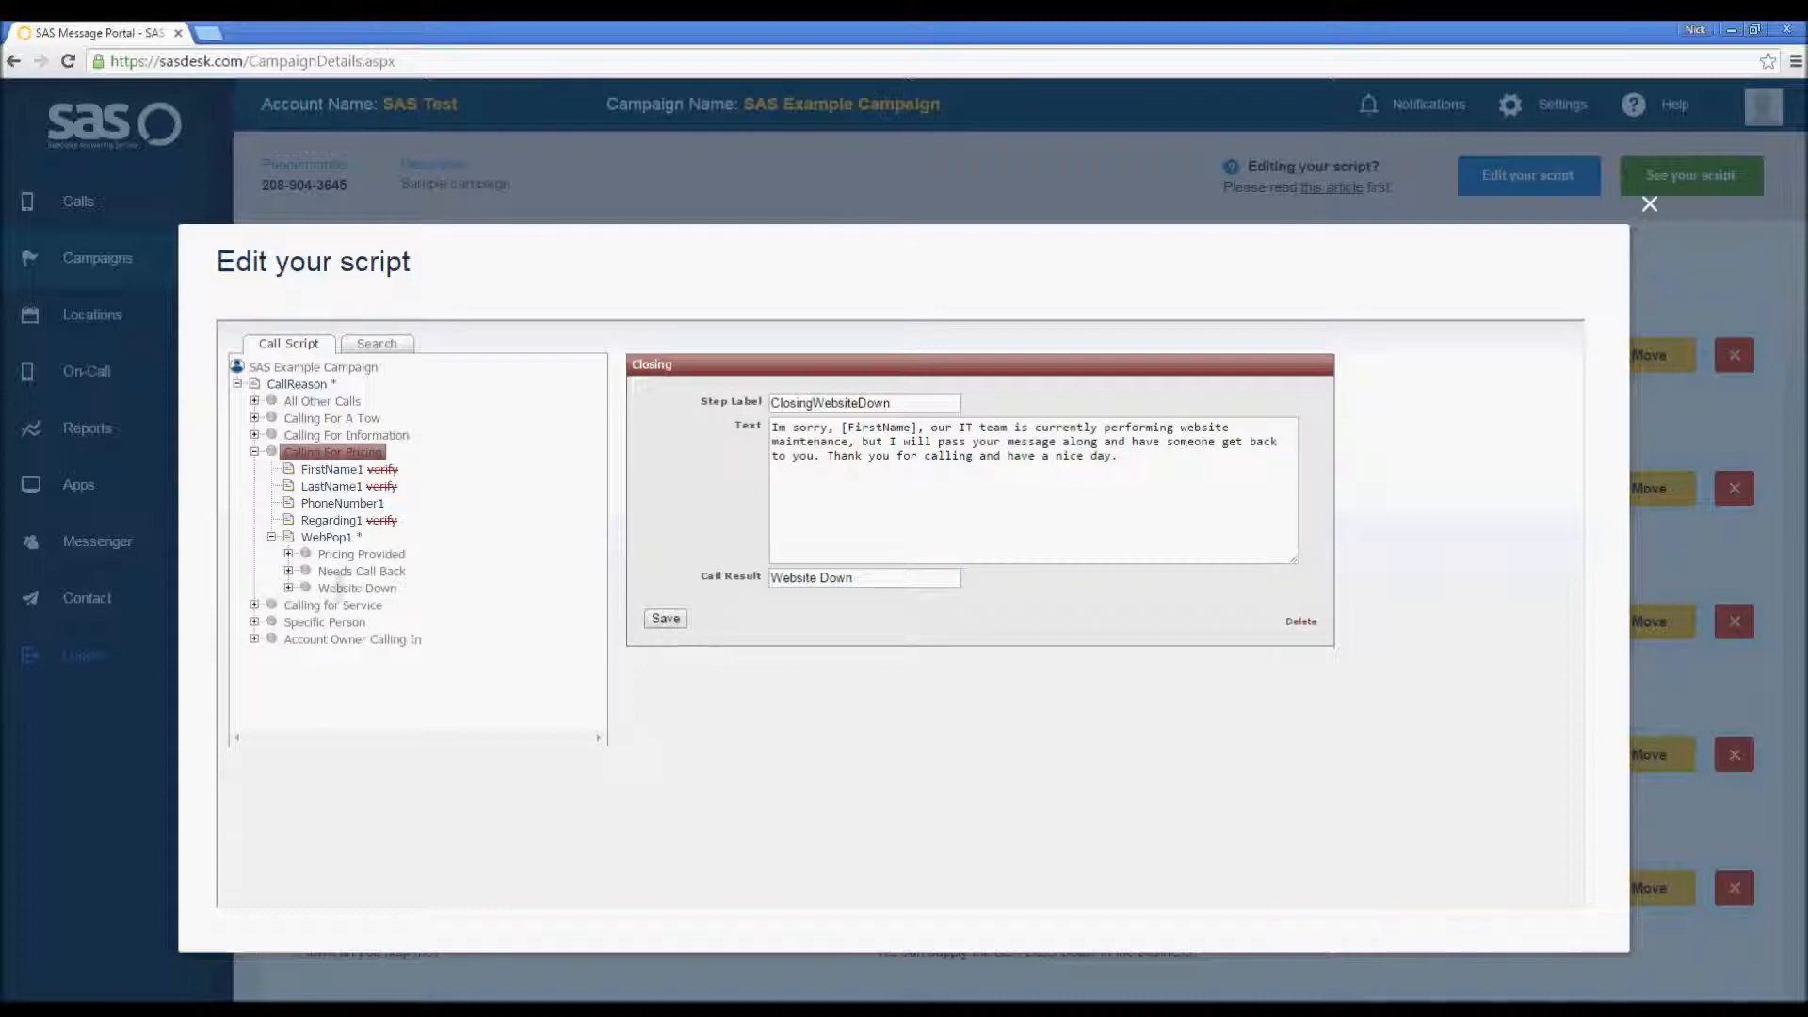
Step: Expand the WebPop1 option branches in the script tree and open the WhyWebDown step to review it
{"action": "left_click", "coordinate": [289, 588]}
{"action": "left_click", "coordinate": [288, 570]}
{"action": "left_click", "coordinate": [288, 554]}
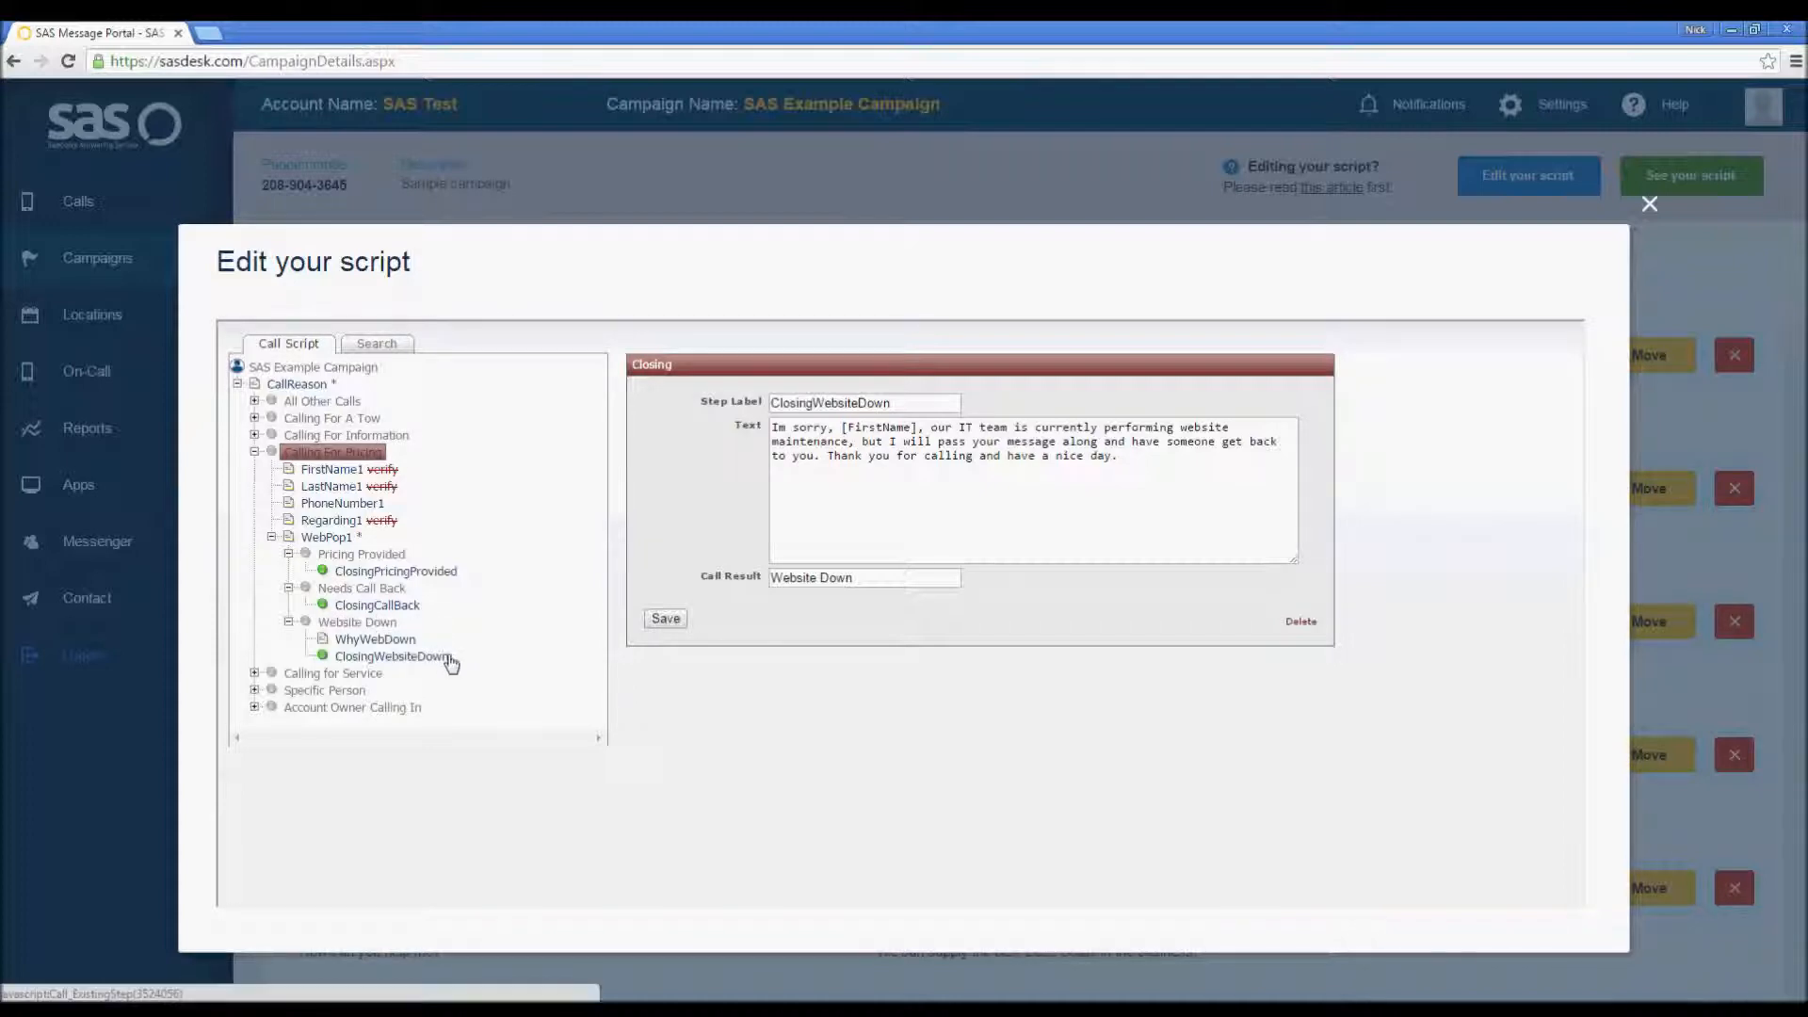
{"action": "left_click", "coordinate": [375, 639]}
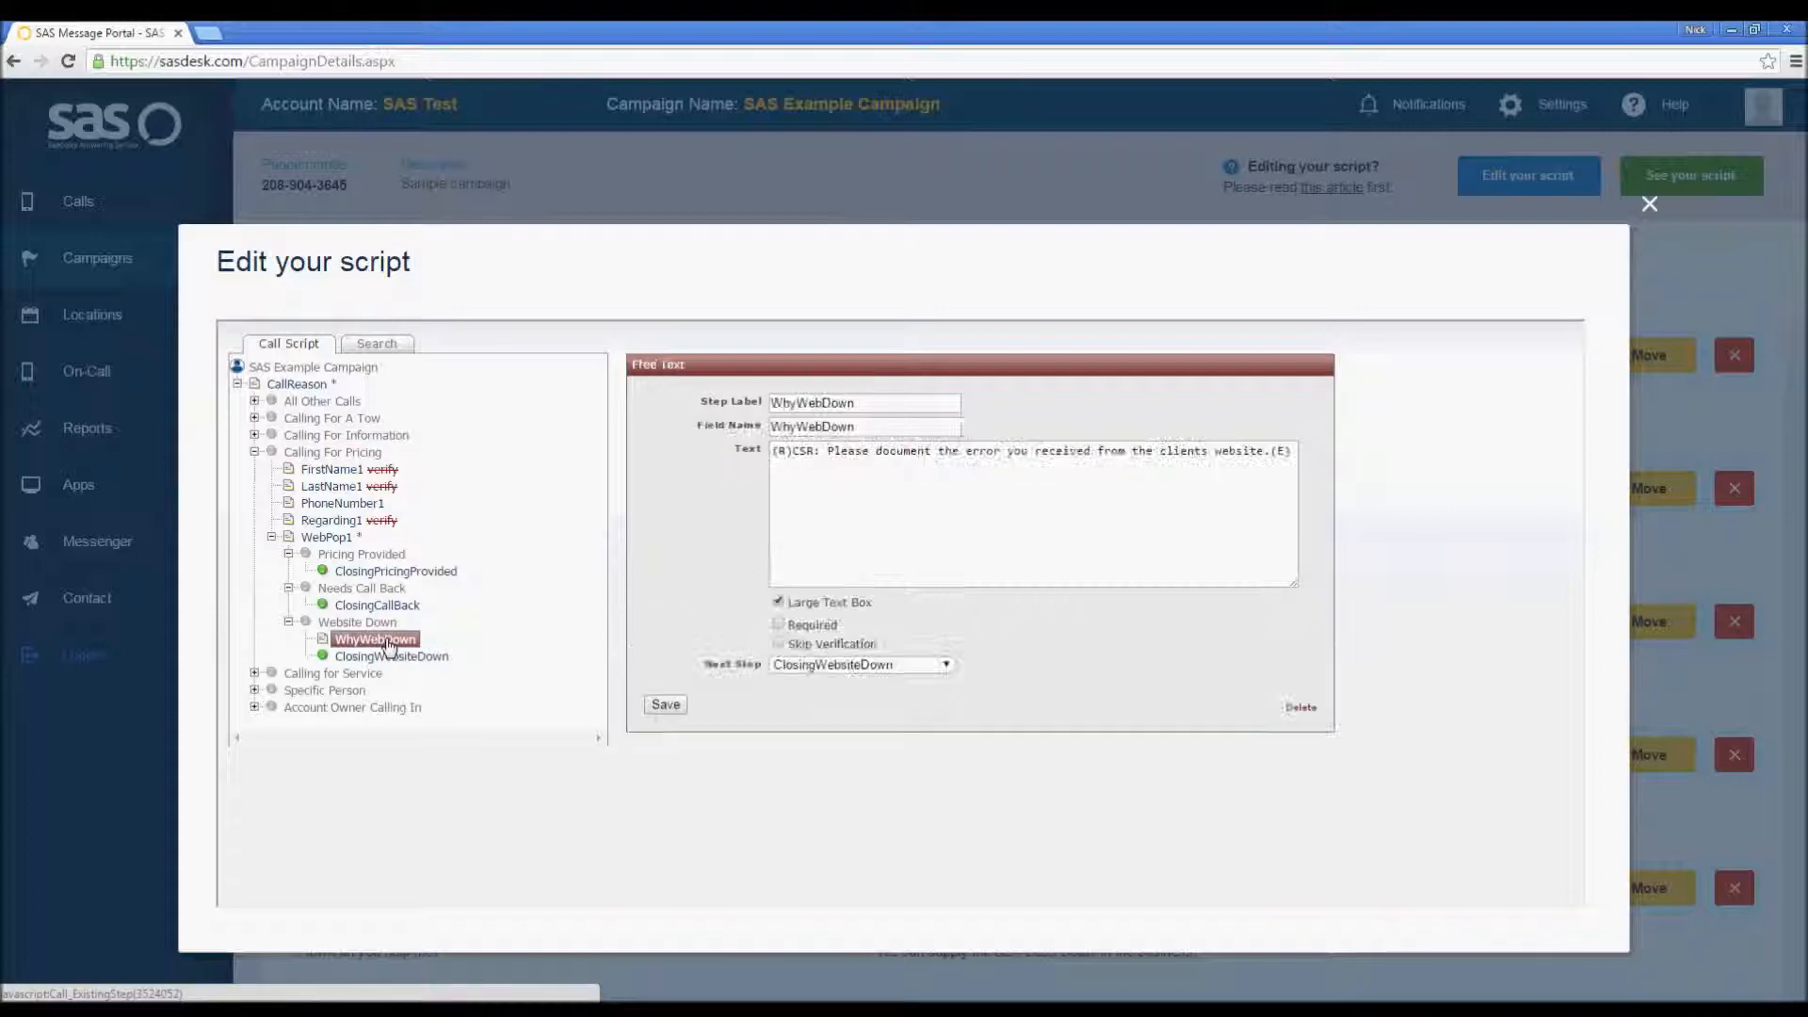